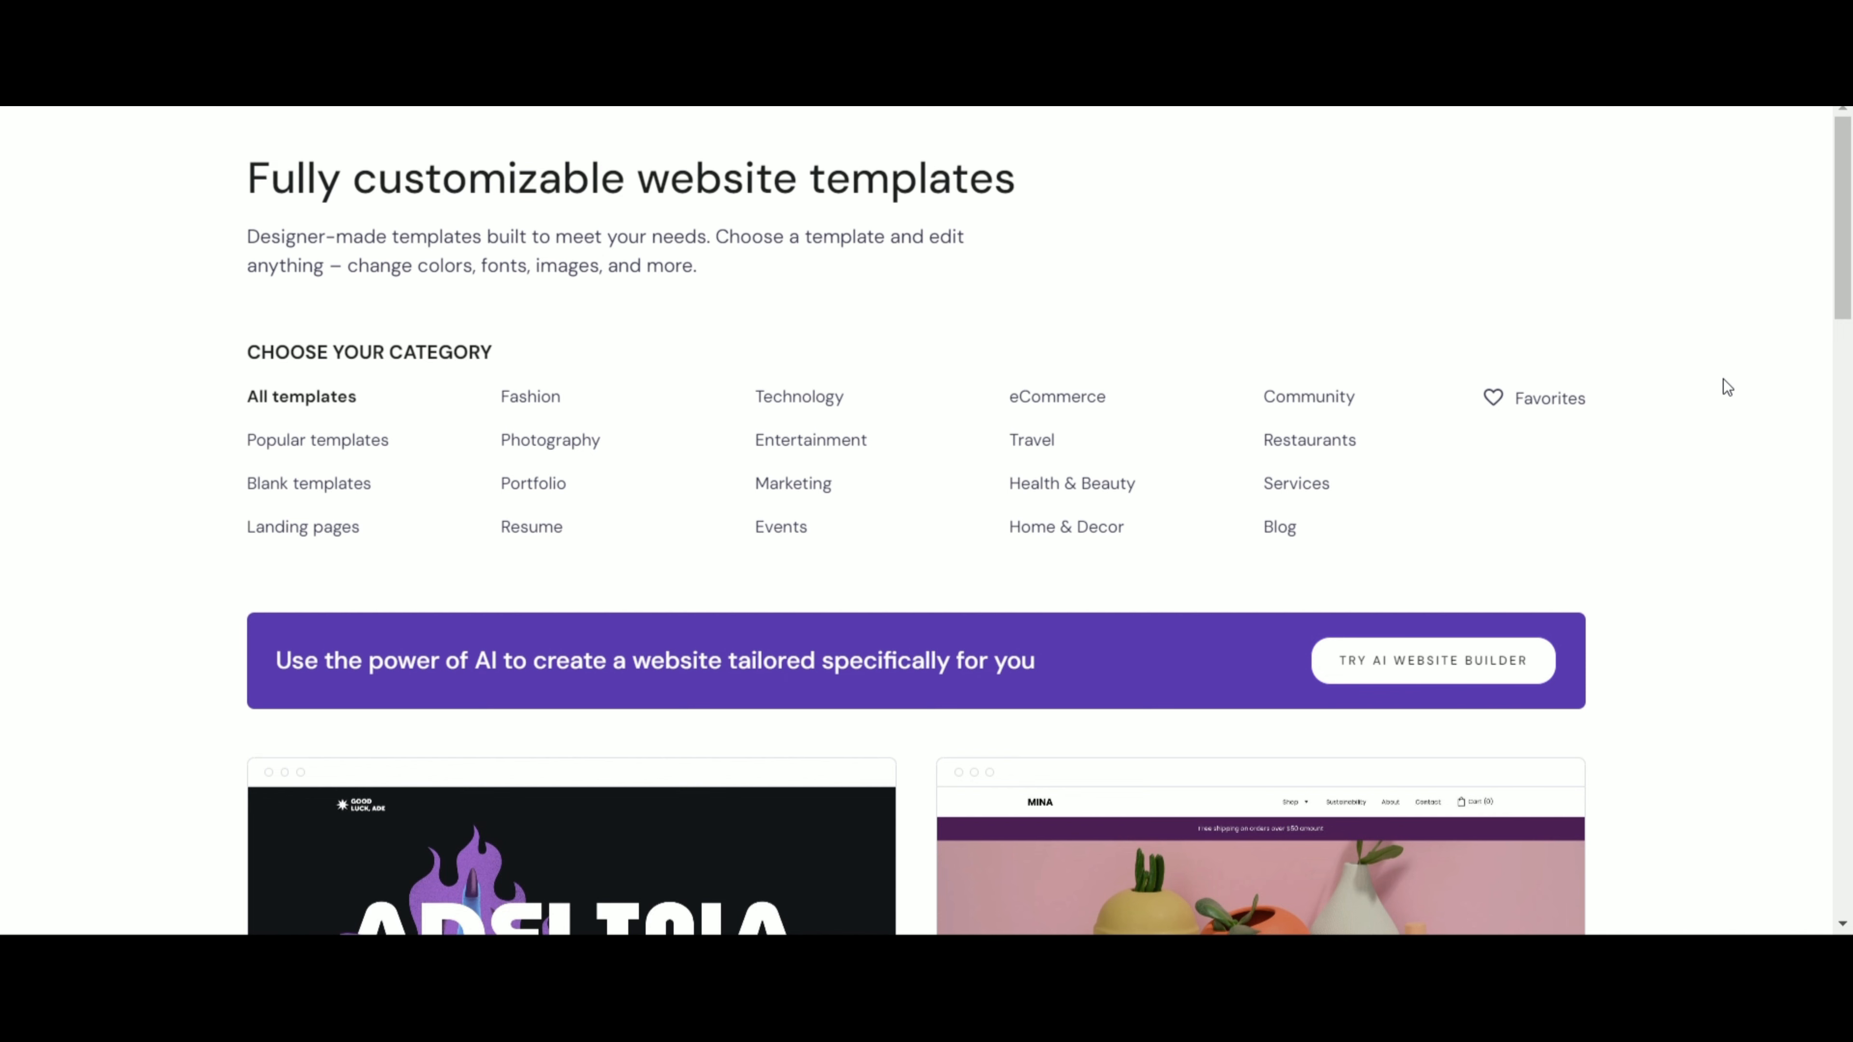
- Browse the website templates in the Restaurants category and open a preview of the Loki template
scroll(1547, 510, down, 10)
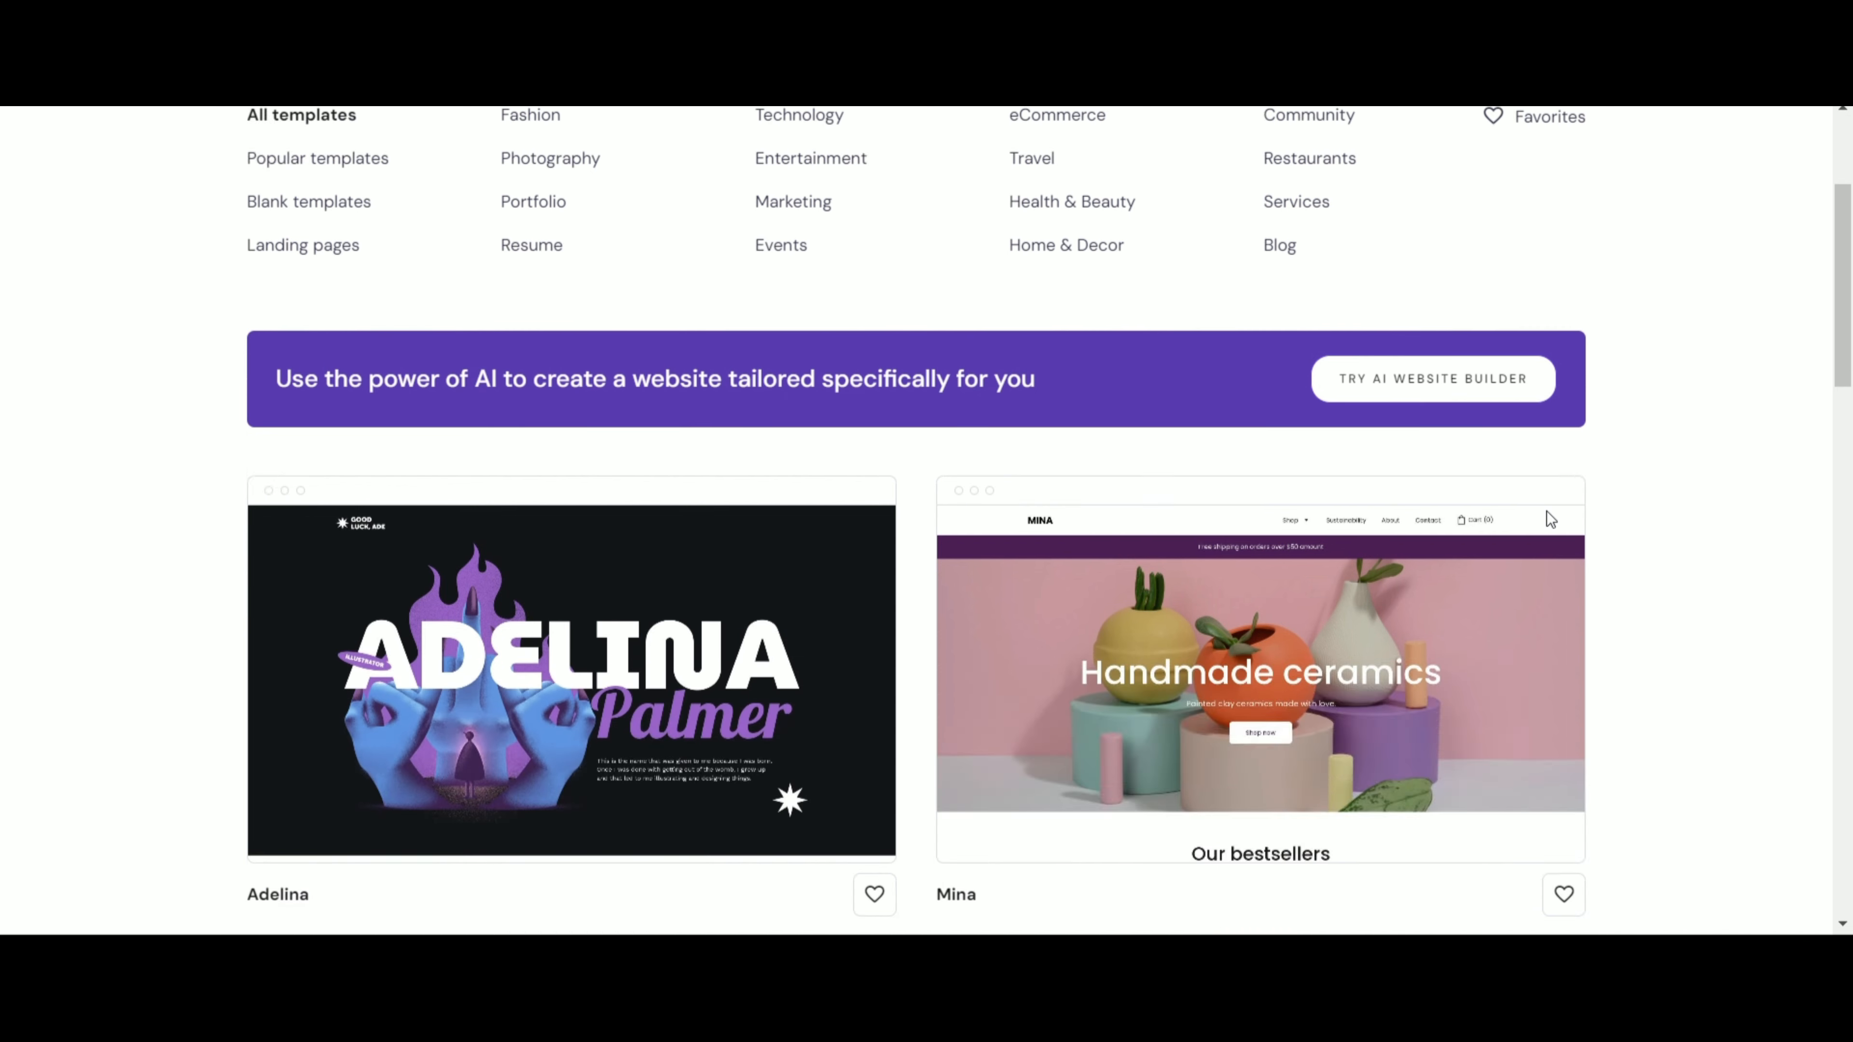
scroll(1243, 411, up, 10)
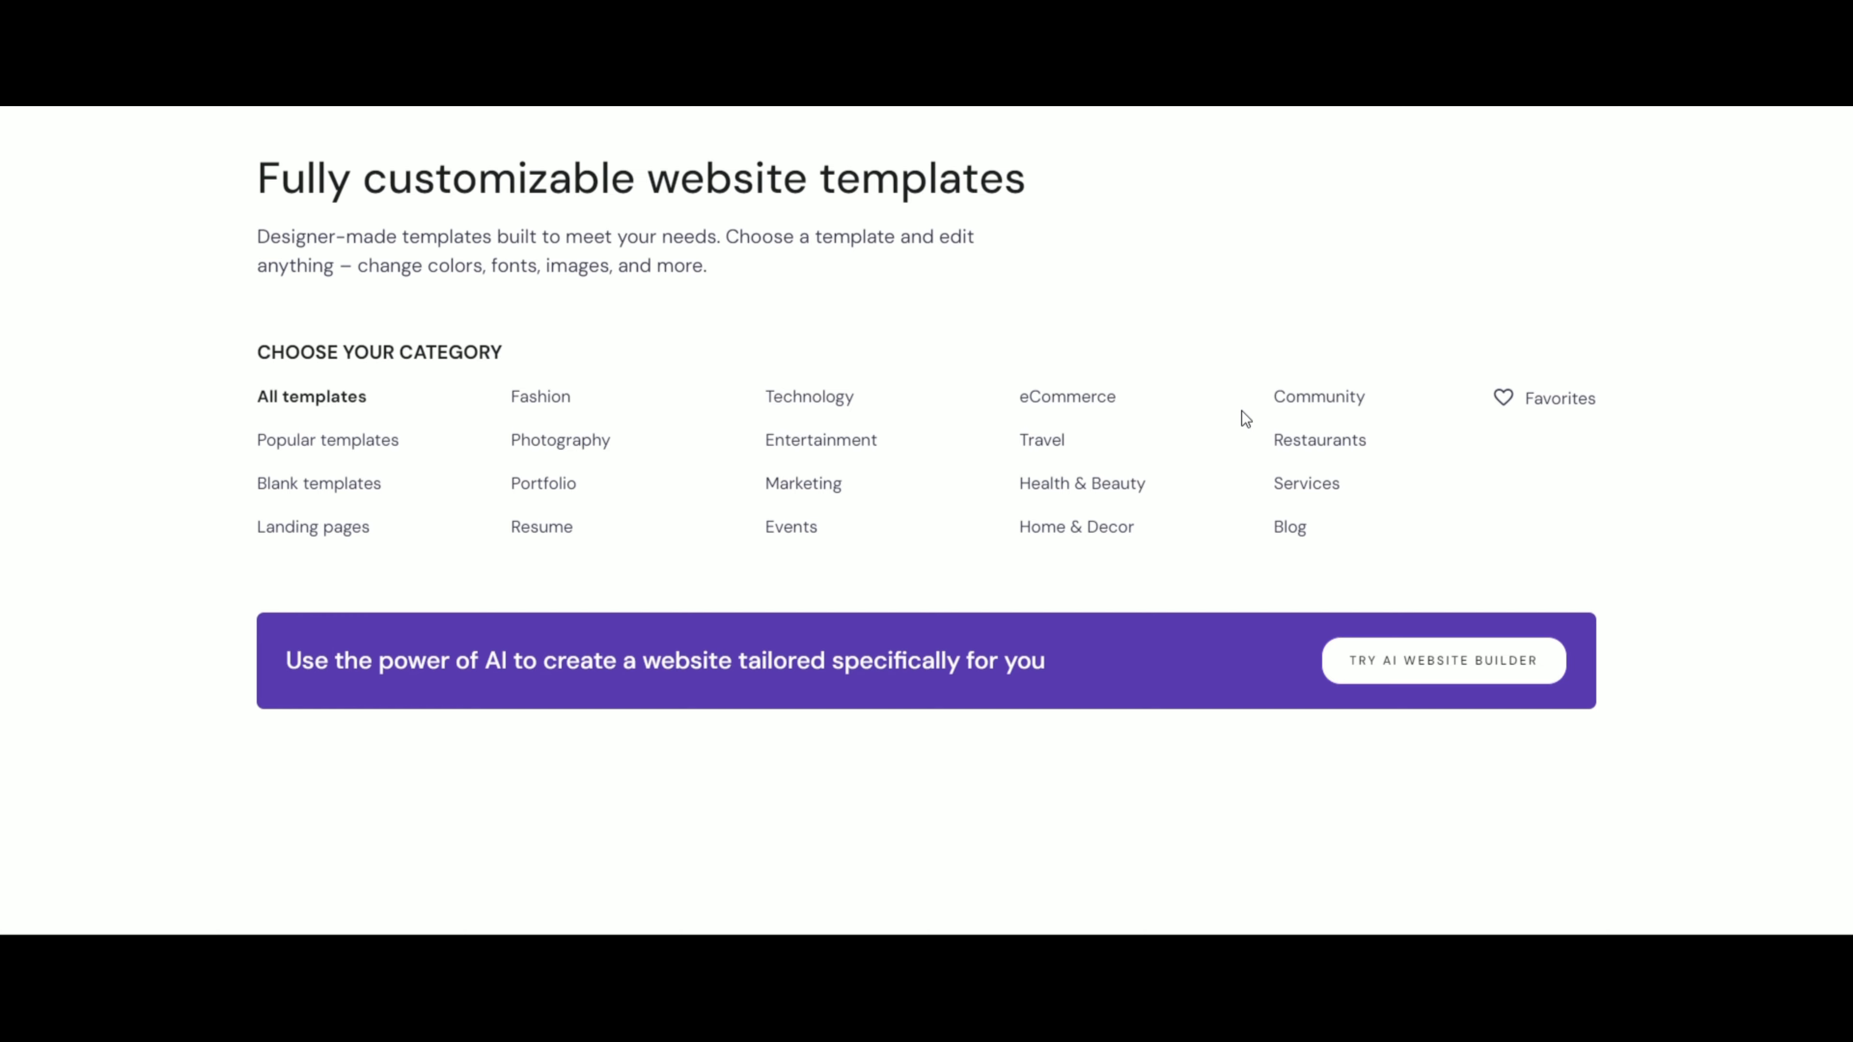
click(1340, 440)
scroll(1343, 447, down, 6)
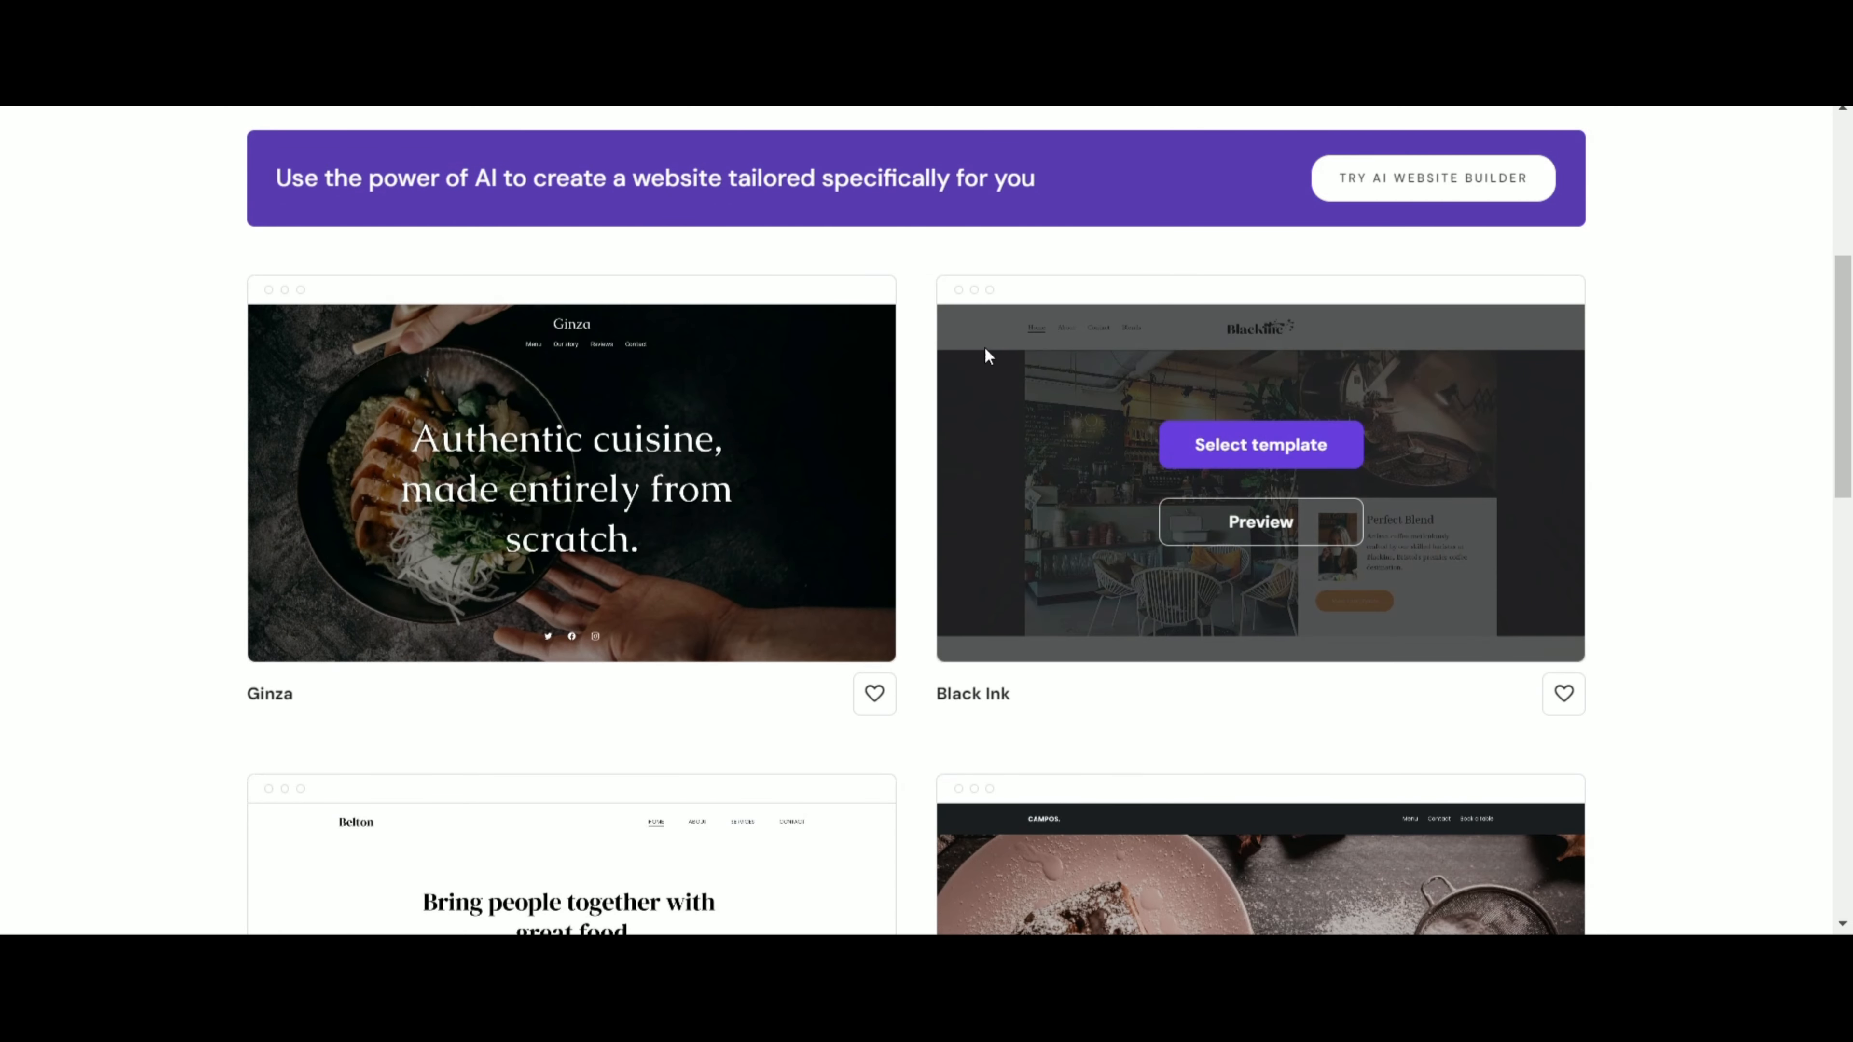
scroll(376, 523, down, 7)
scroll(931, 367, down, 5)
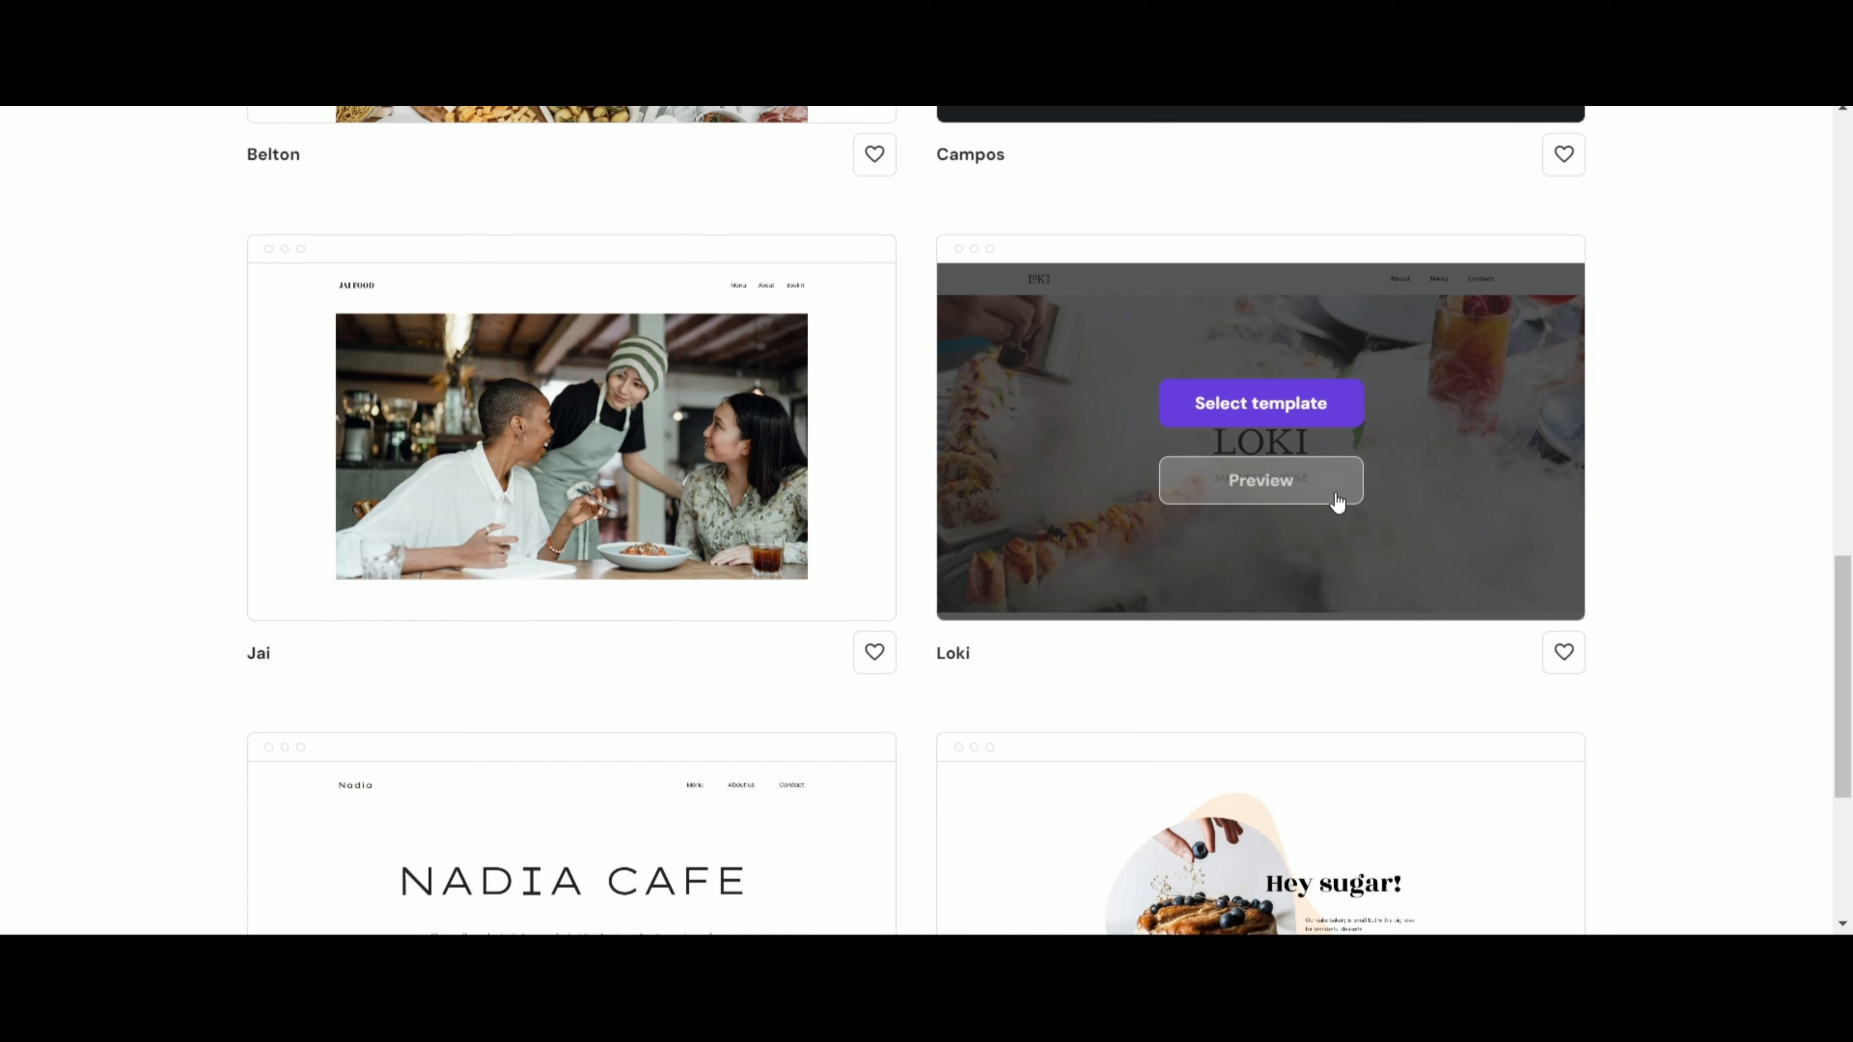
click(1265, 475)
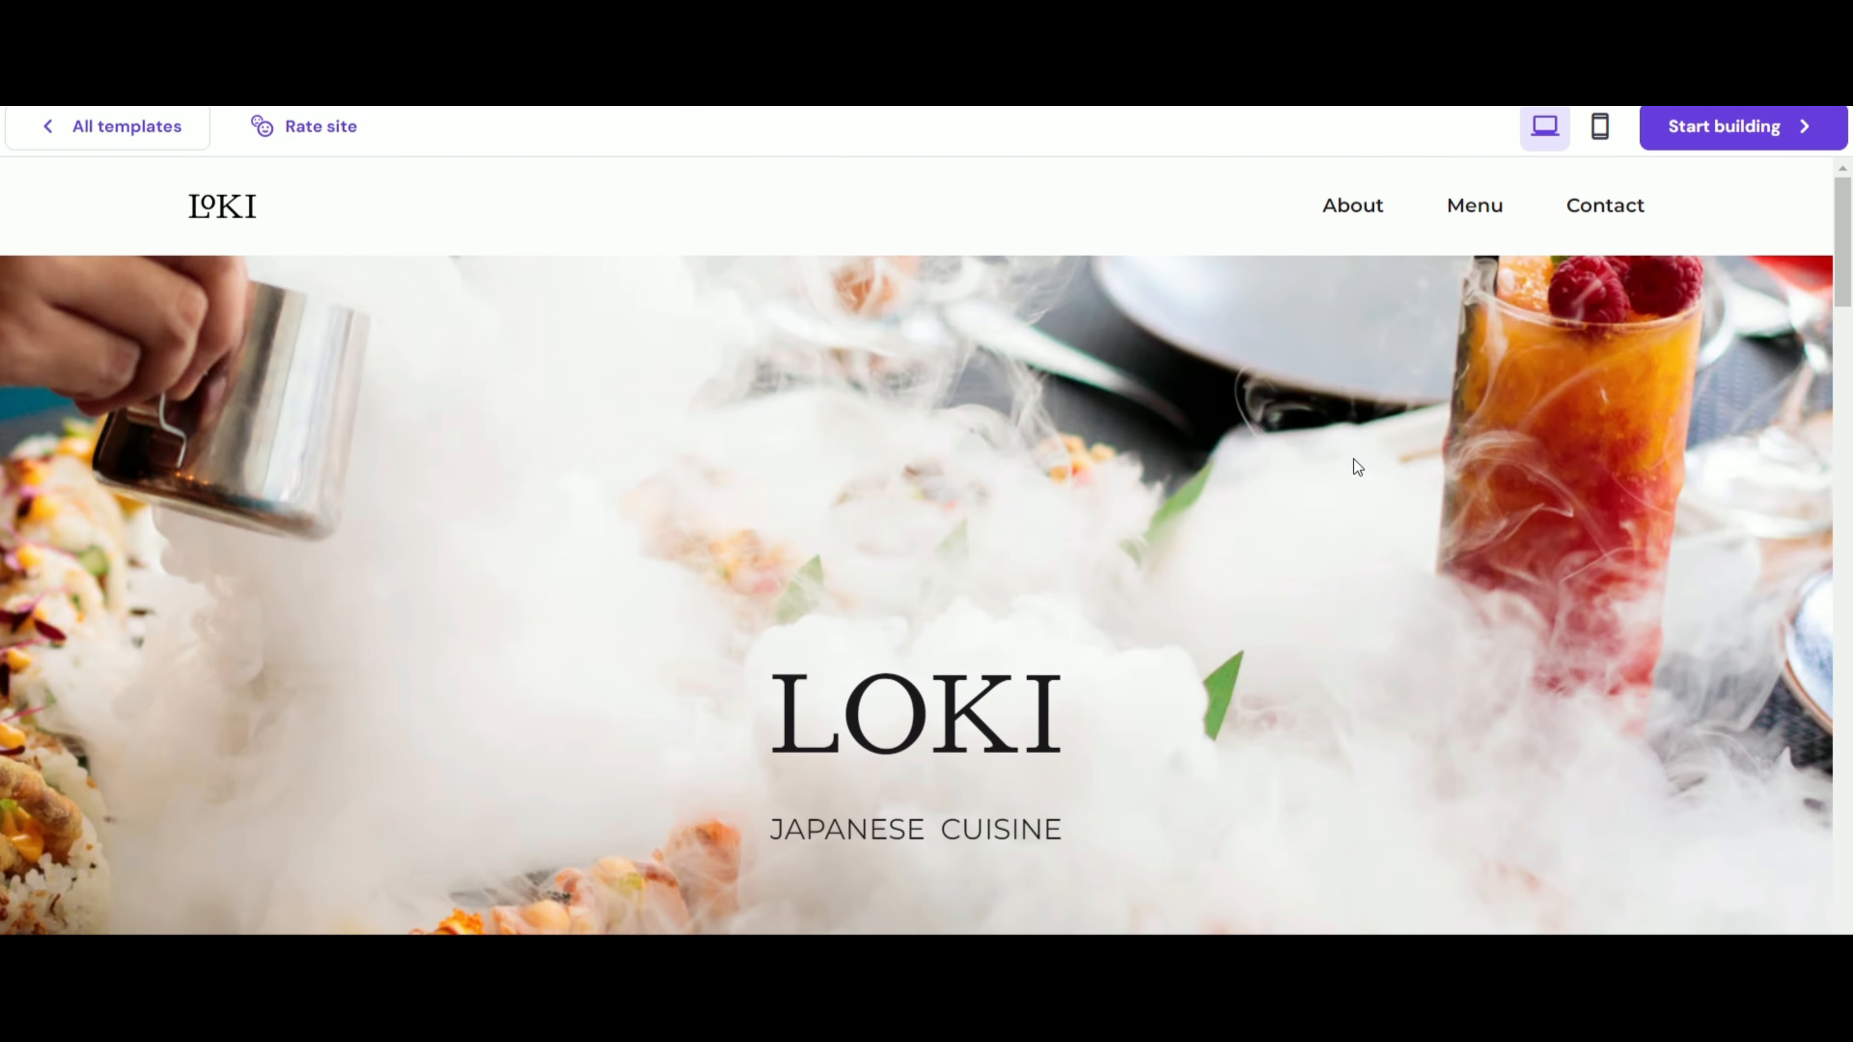
- Look through the whole Loki template preview and start building the website with this template
scroll(1353, 460, down, 4)
scroll(1313, 462, down, 4)
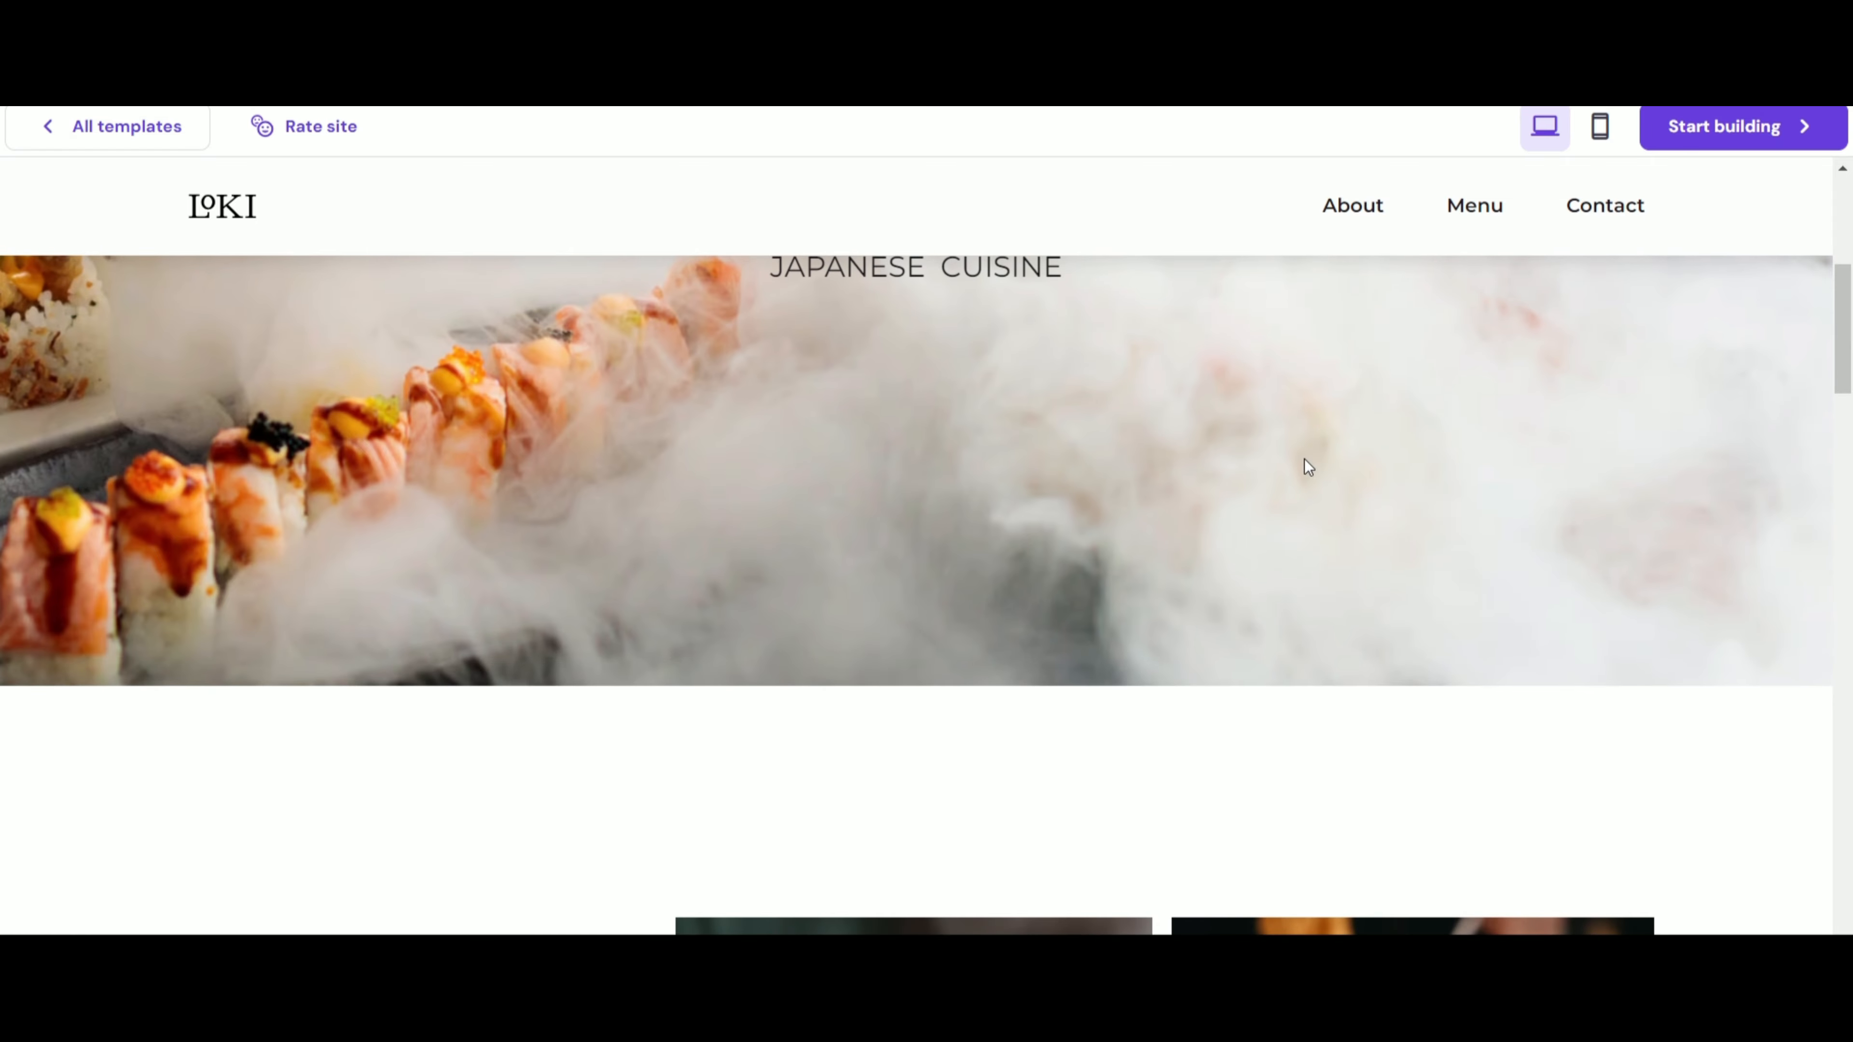
scroll(1304, 460, down, 7)
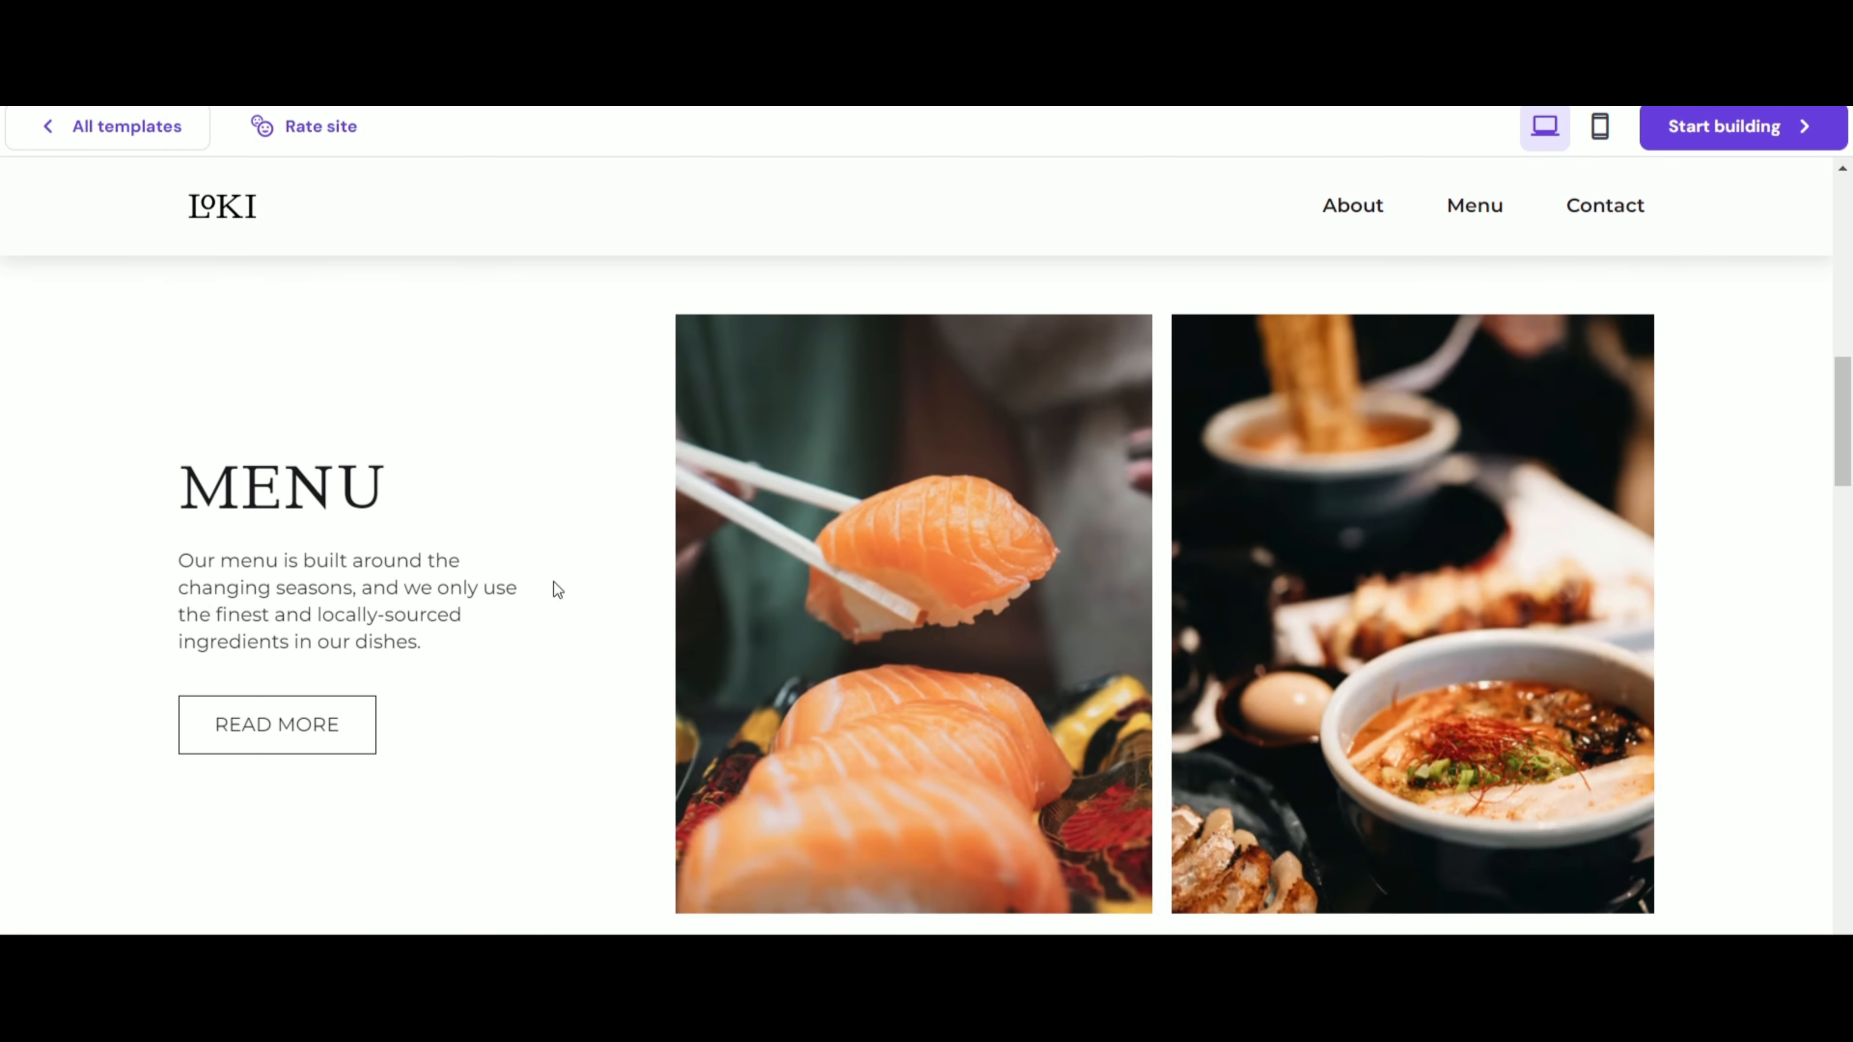
scroll(803, 551, down, 15)
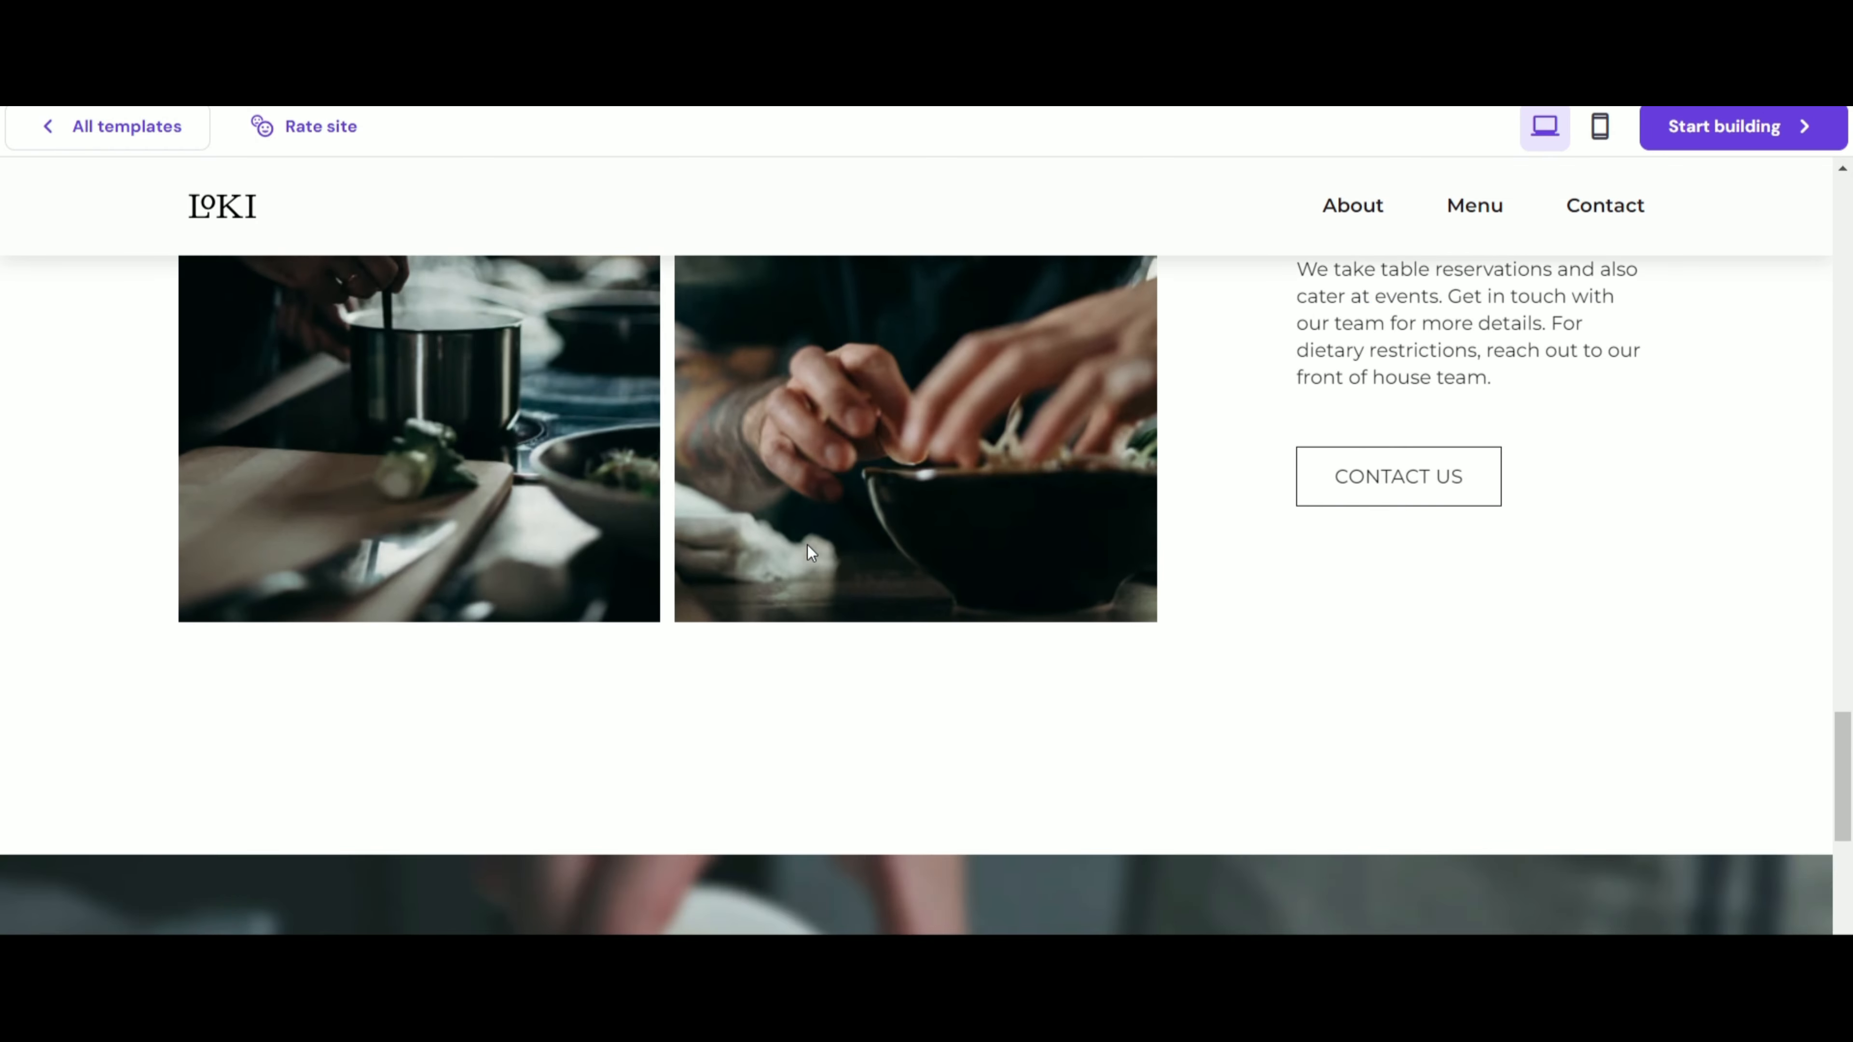
scroll(808, 545, down, 5)
scroll(1439, 580, up, 20)
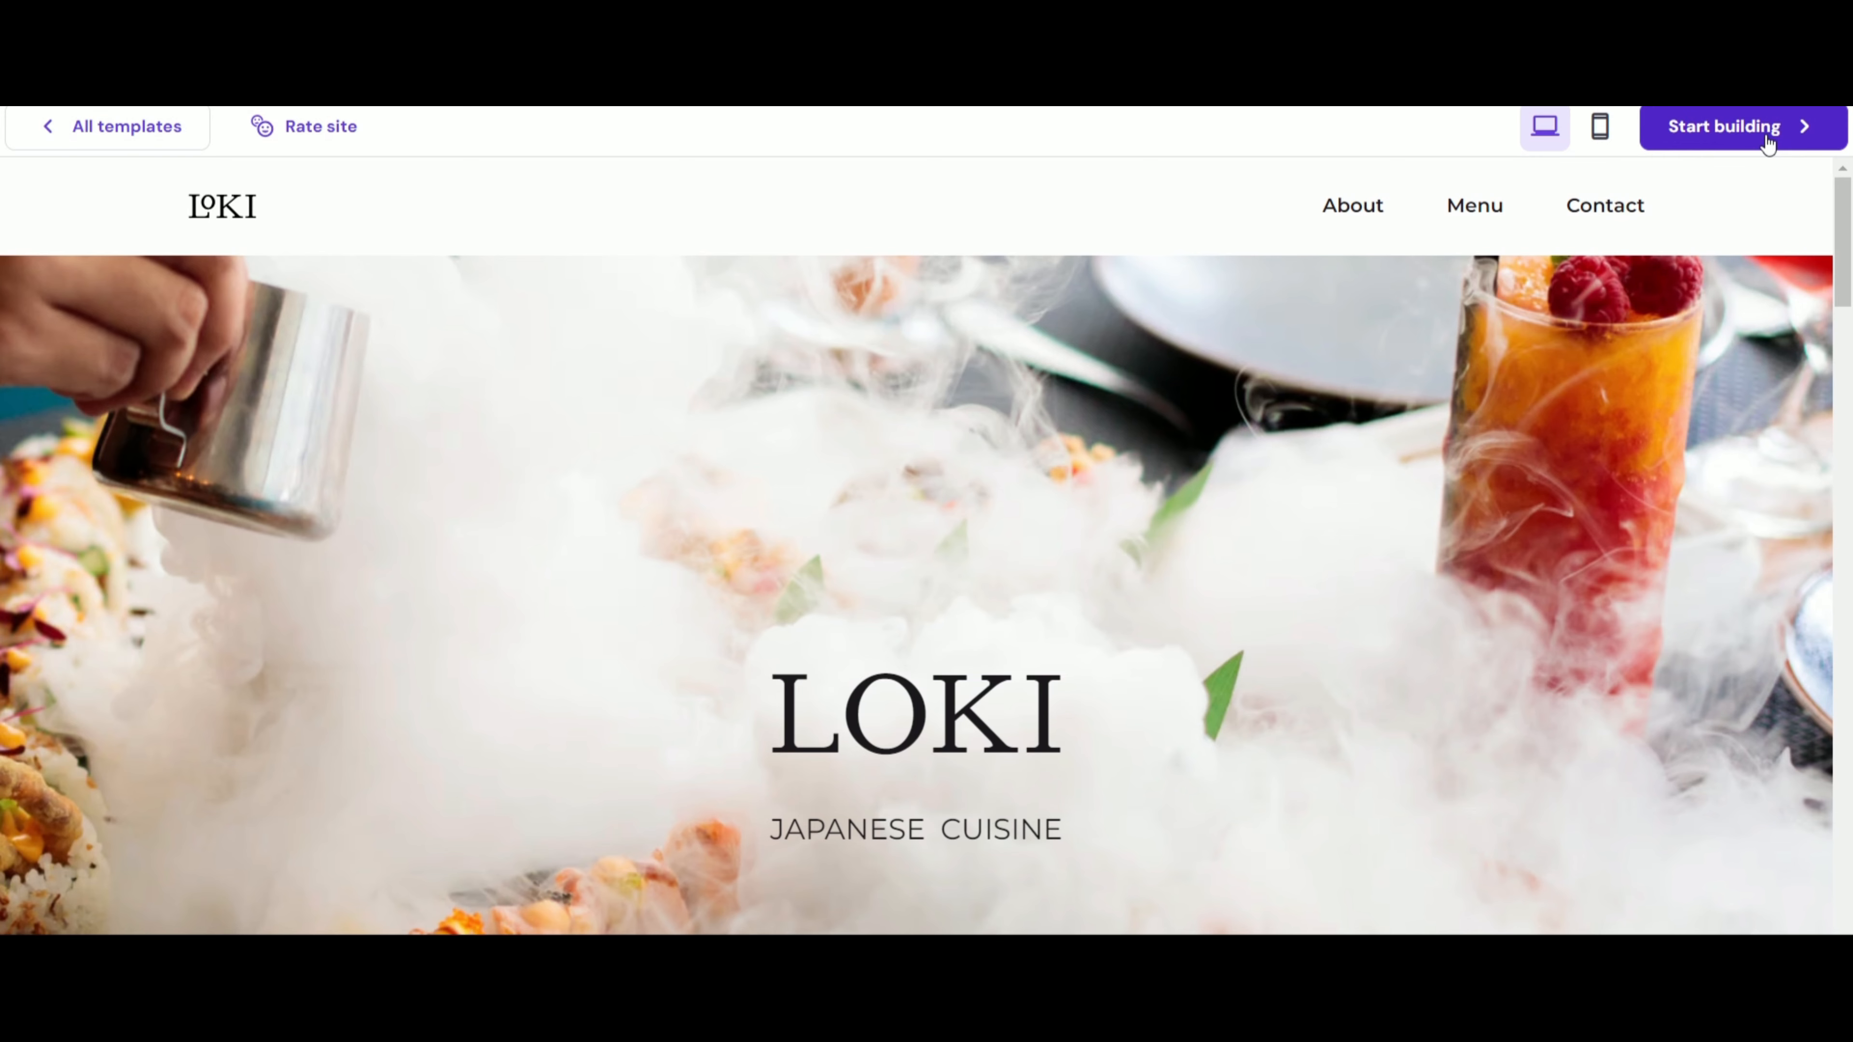
click(1766, 137)
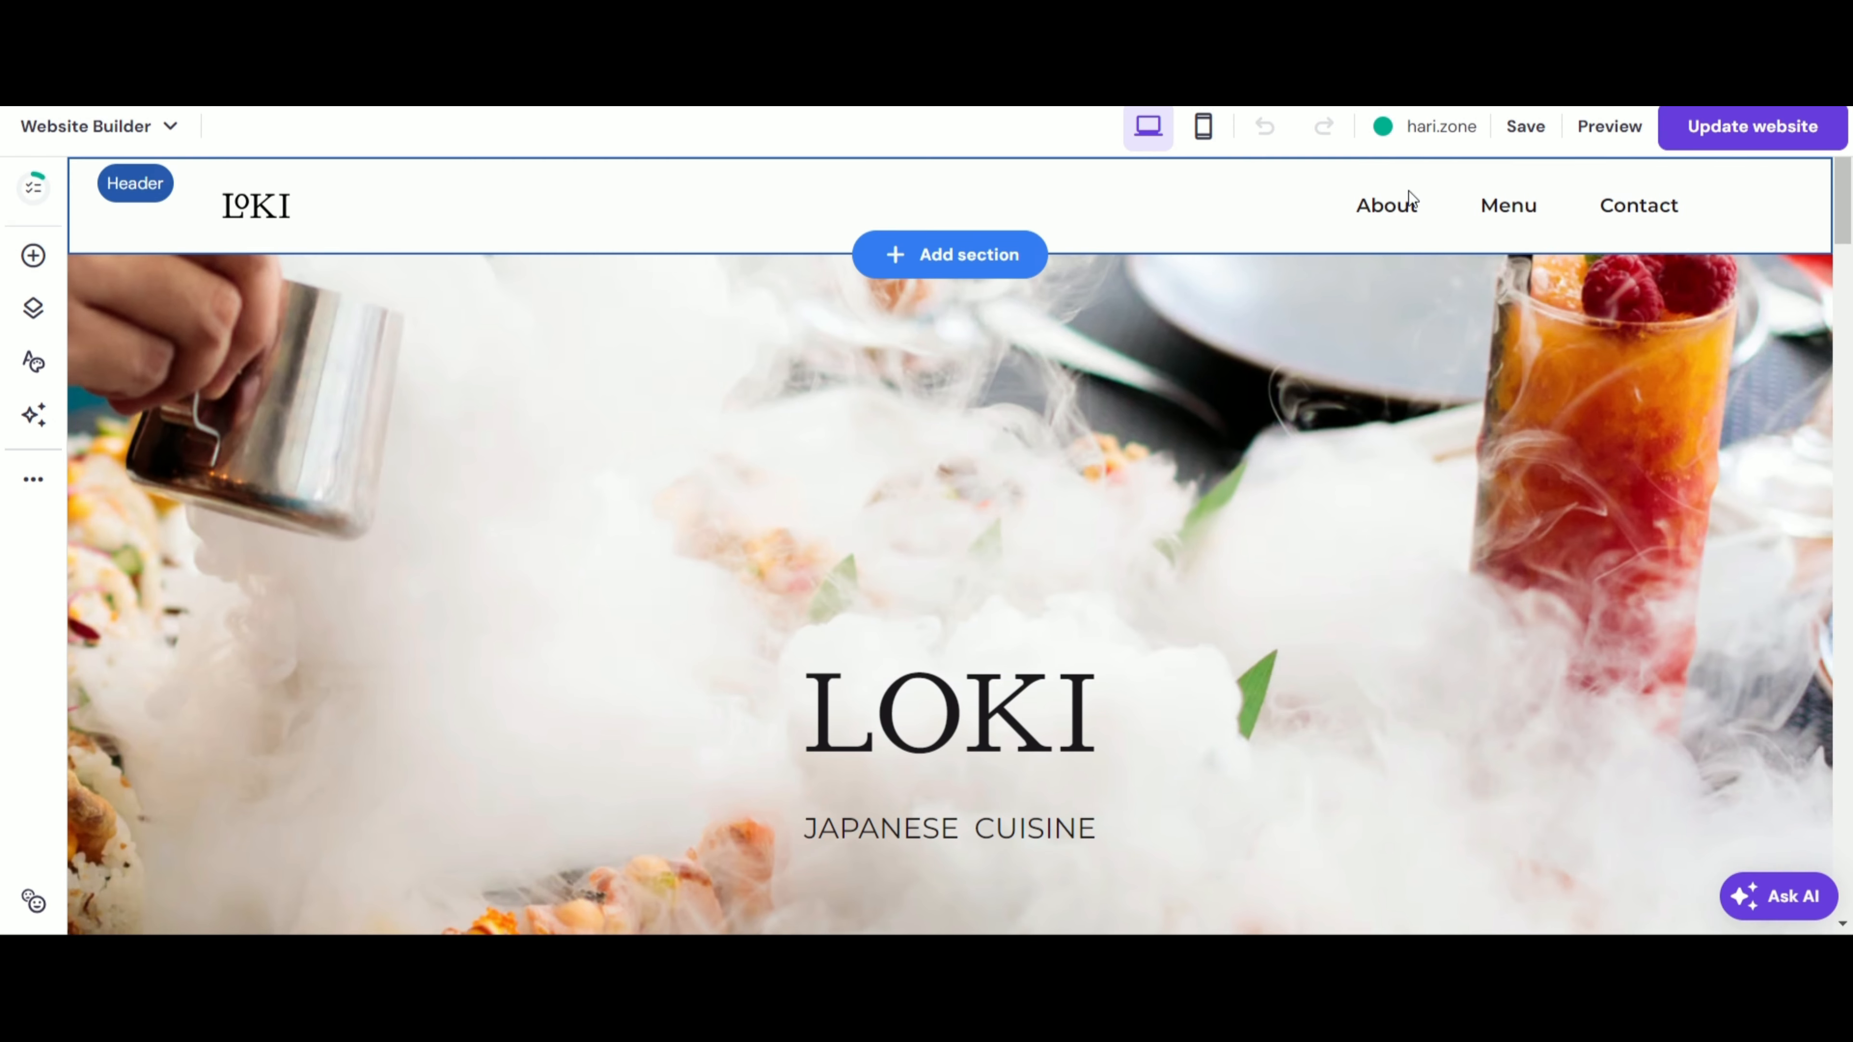
- Replace the LOKI logo in the header with an uploaded round portrait image on a yellow background
mouse_move(1441, 133)
scroll(777, 486, down, 6)
scroll(780, 492, up, 6)
scroll(1156, 383, down, 18)
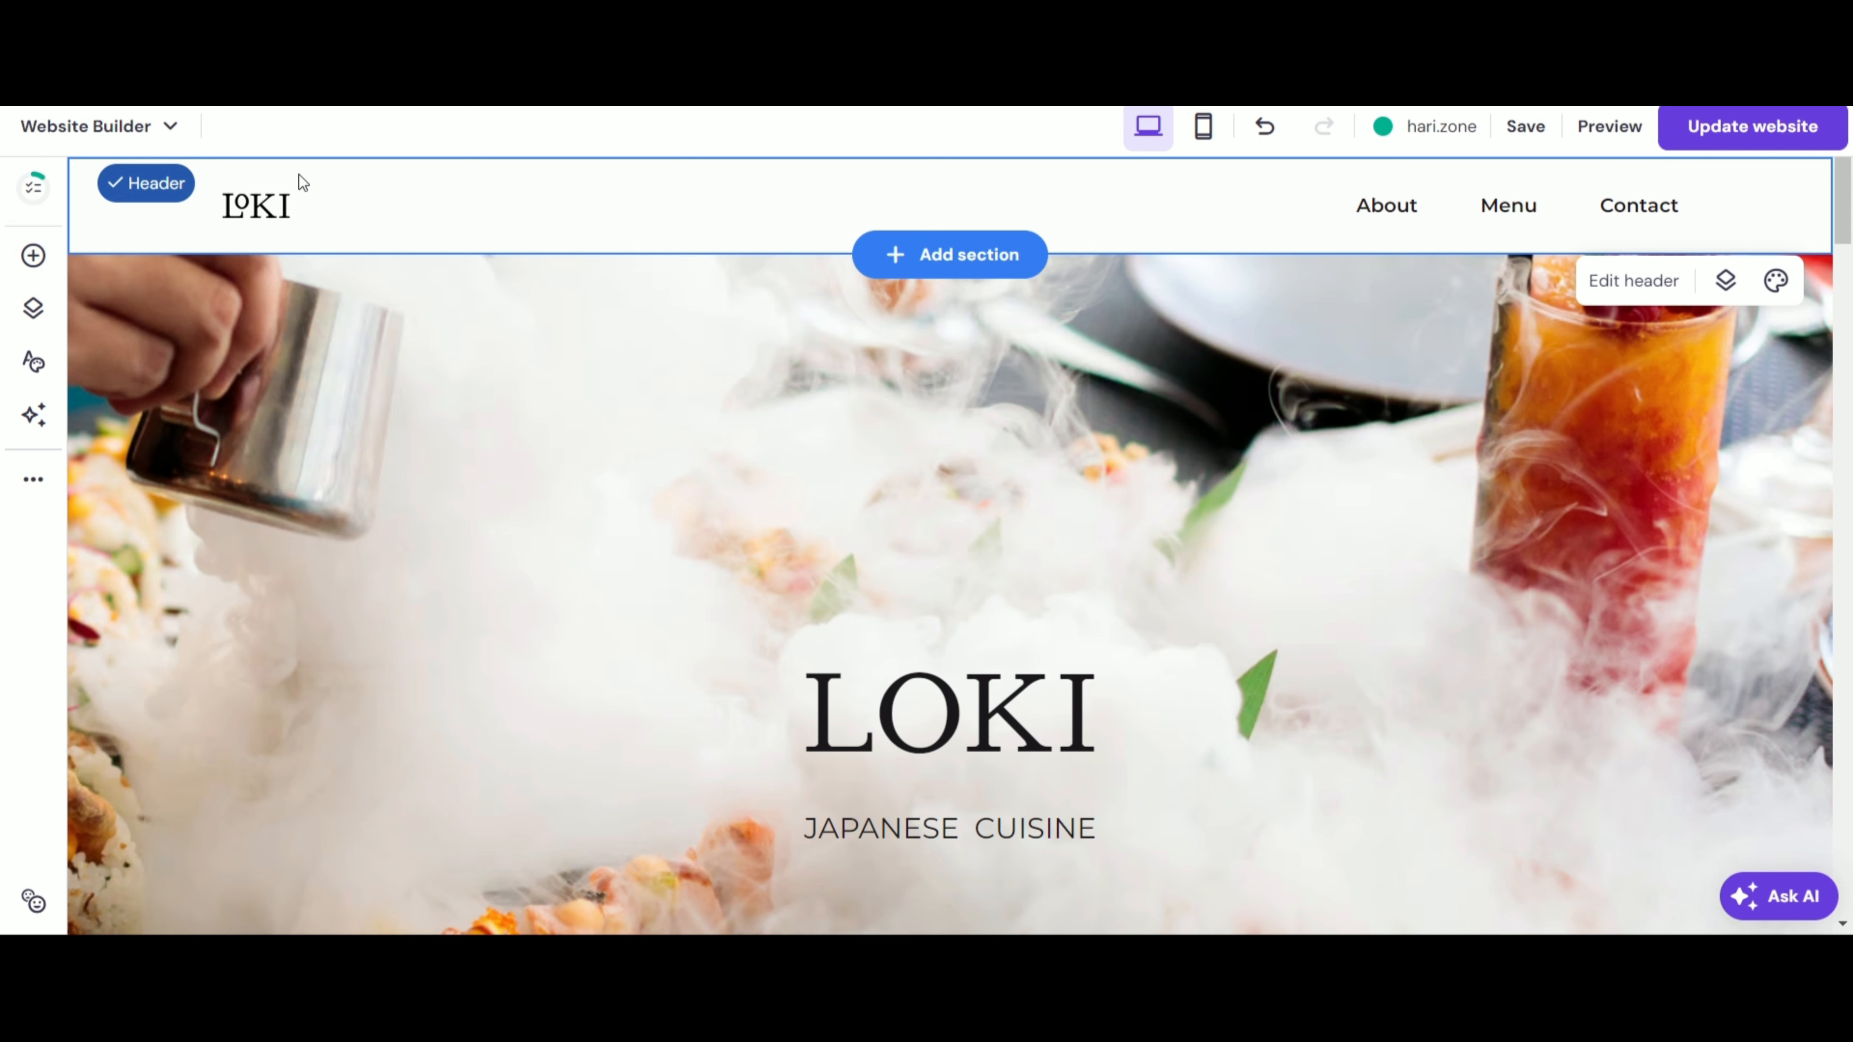
click(296, 200)
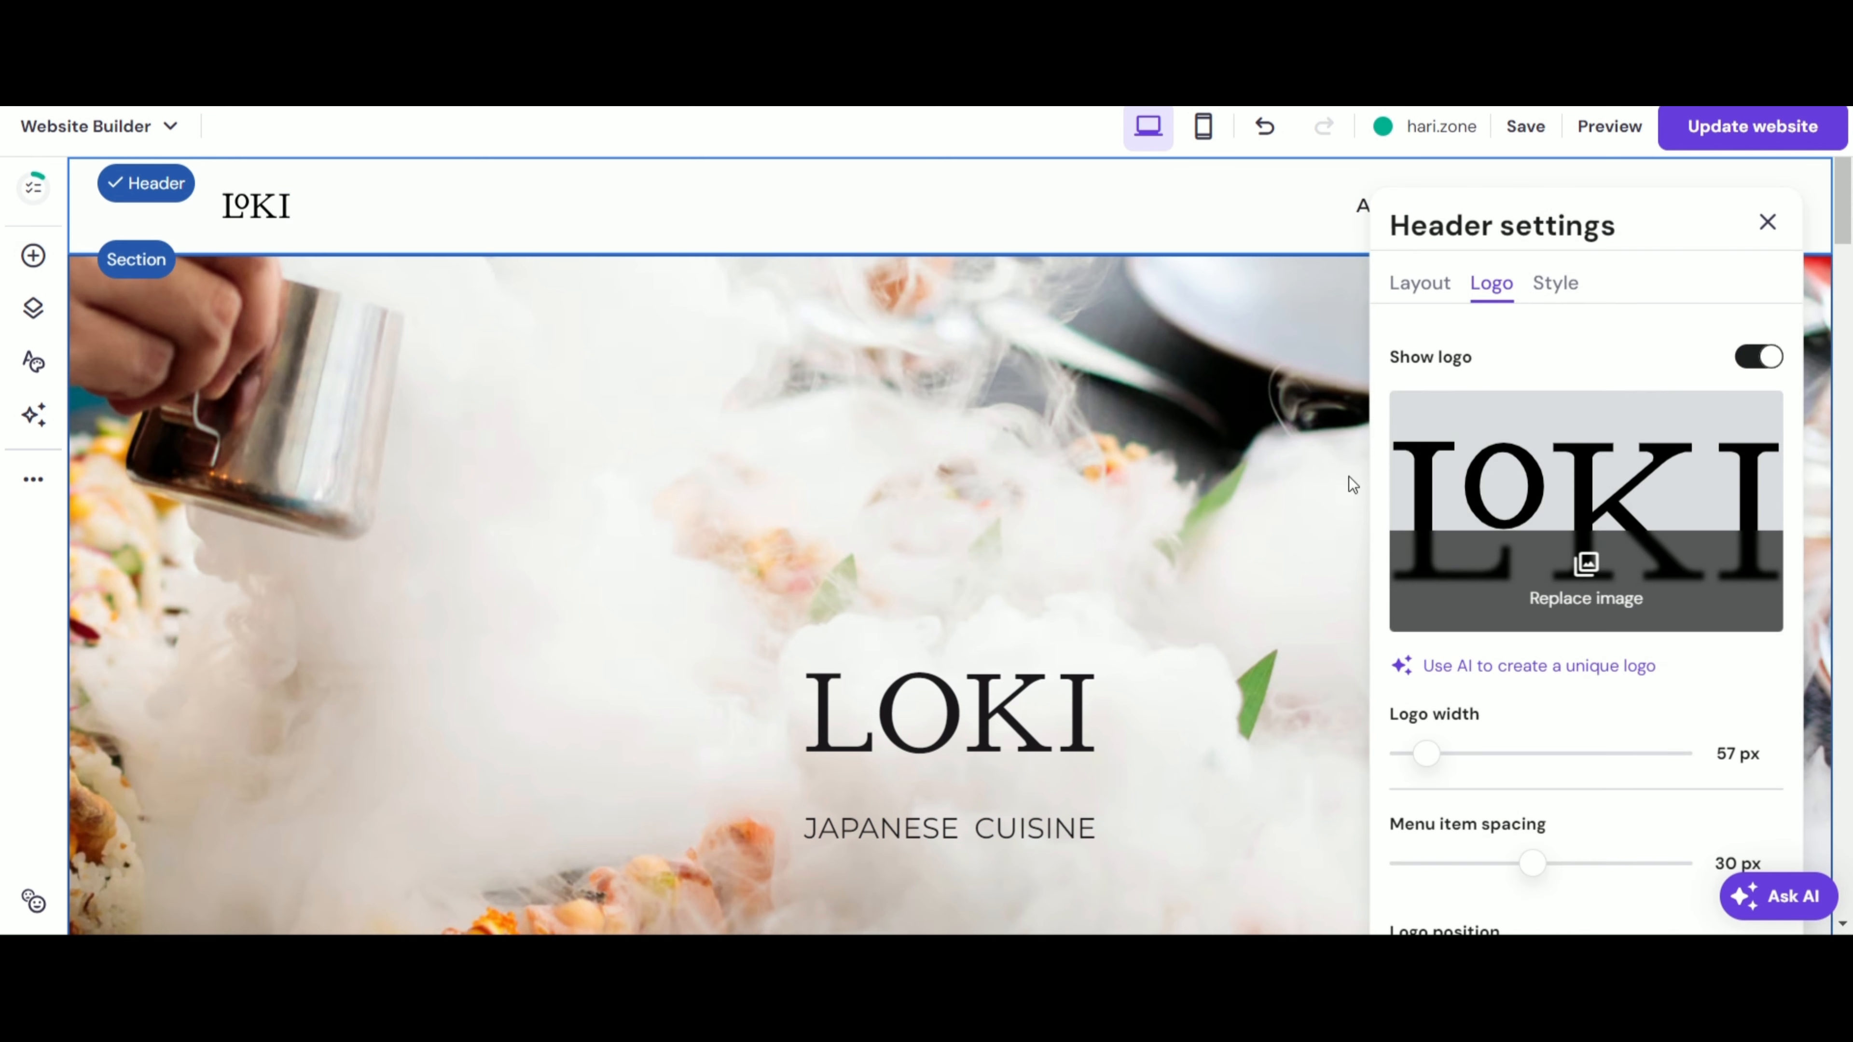
click(1588, 568)
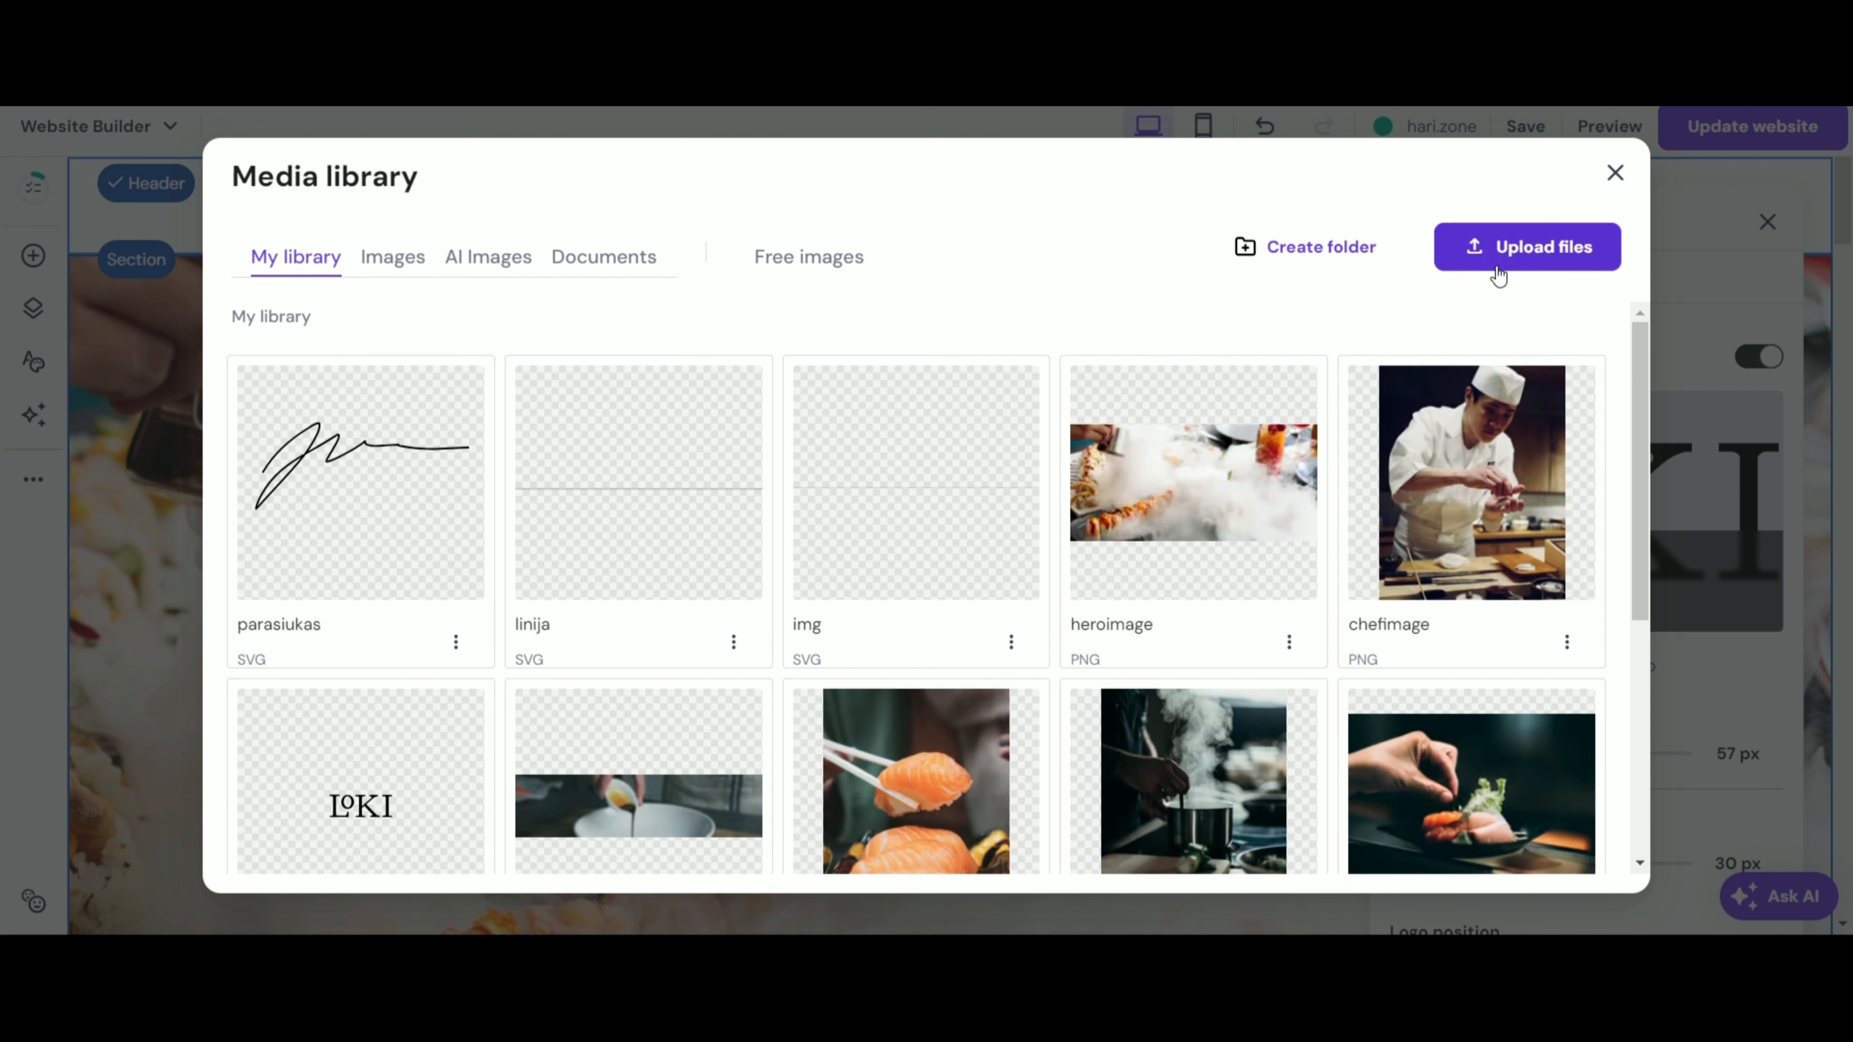
click(1542, 246)
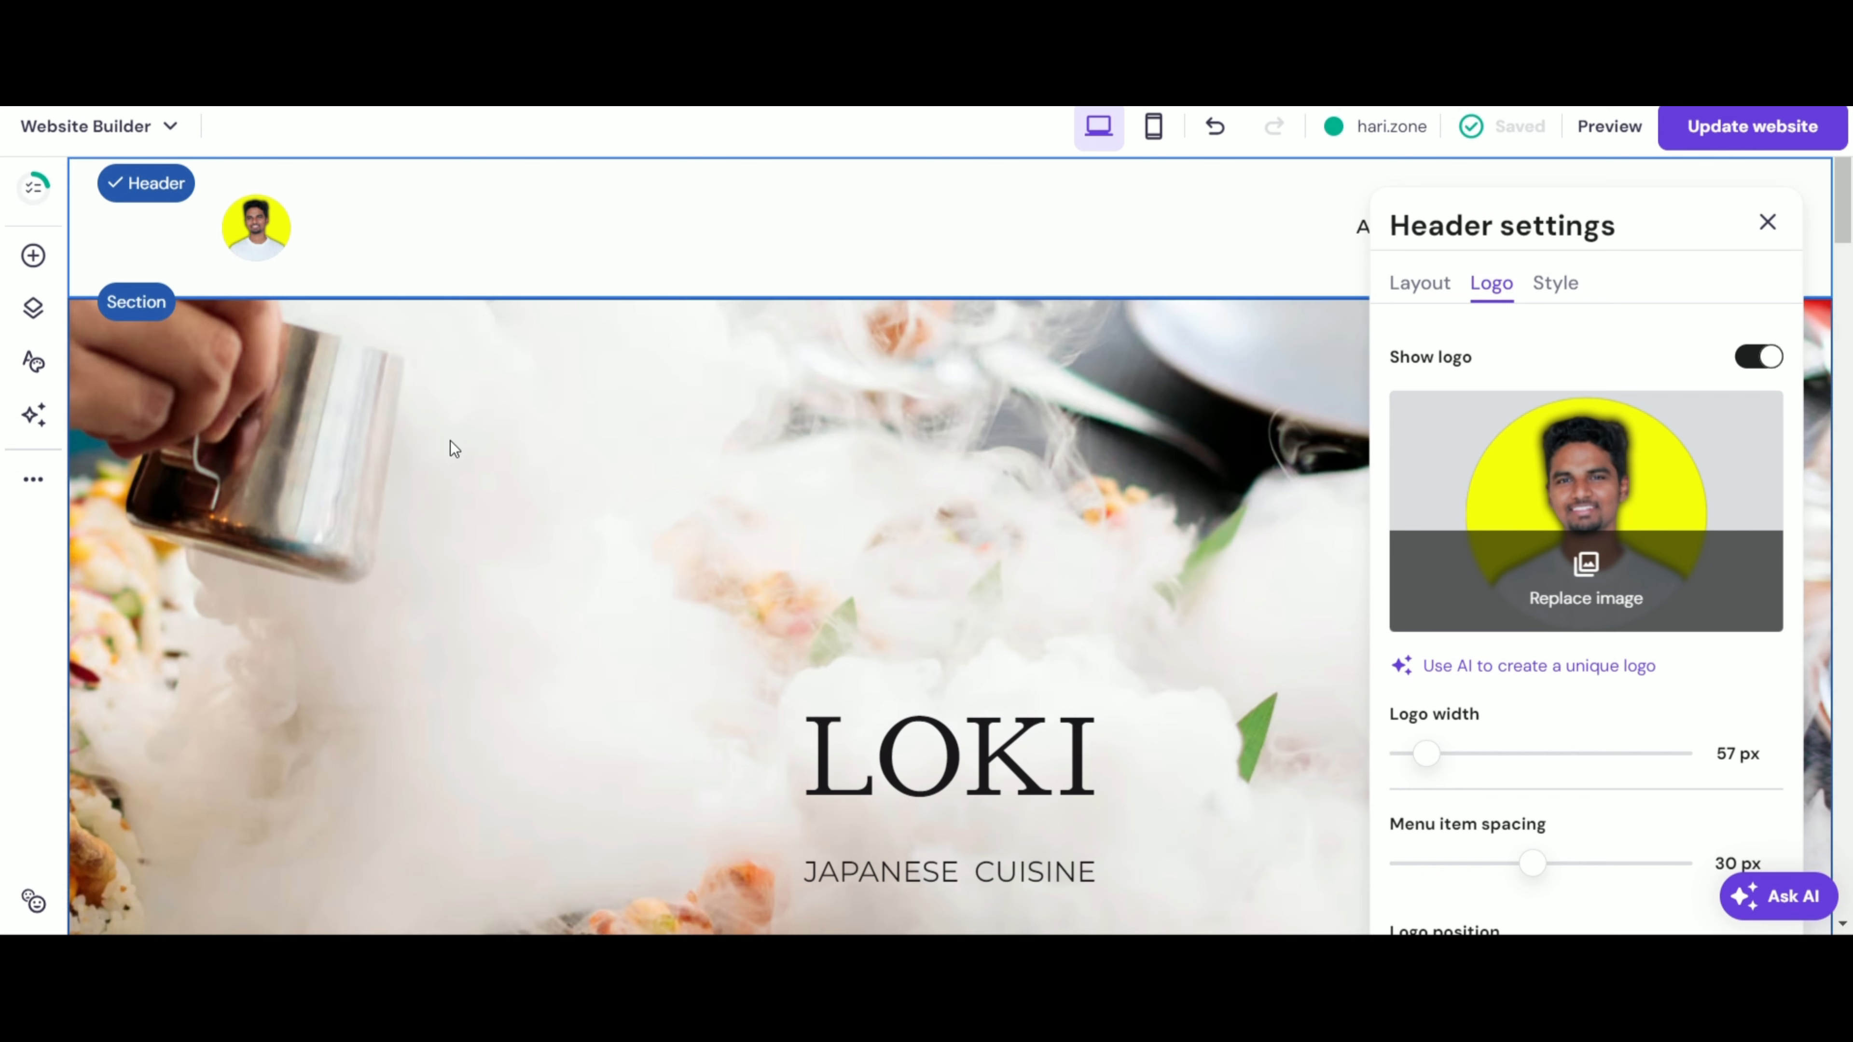
click(497, 388)
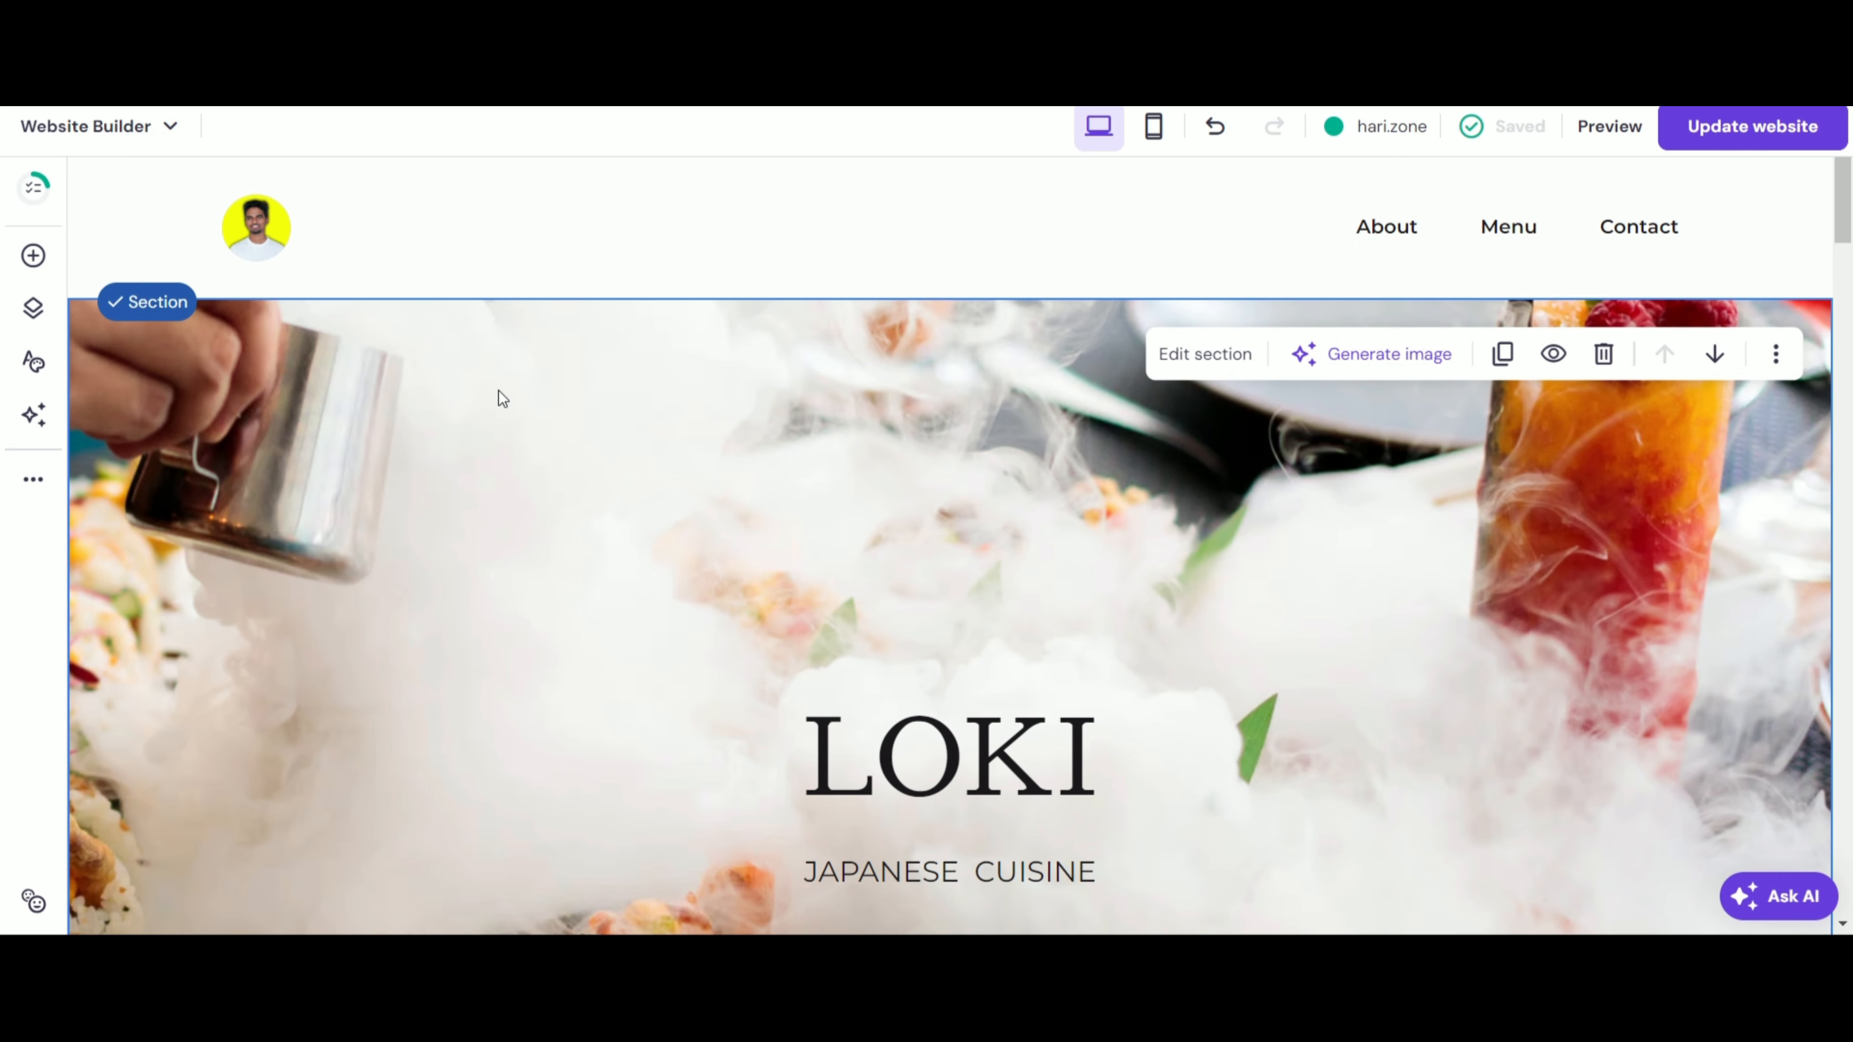
- Change the hero heading to "Hari Hotels" and widen its text box so it fits on one line
scroll(919, 469, down, 3)
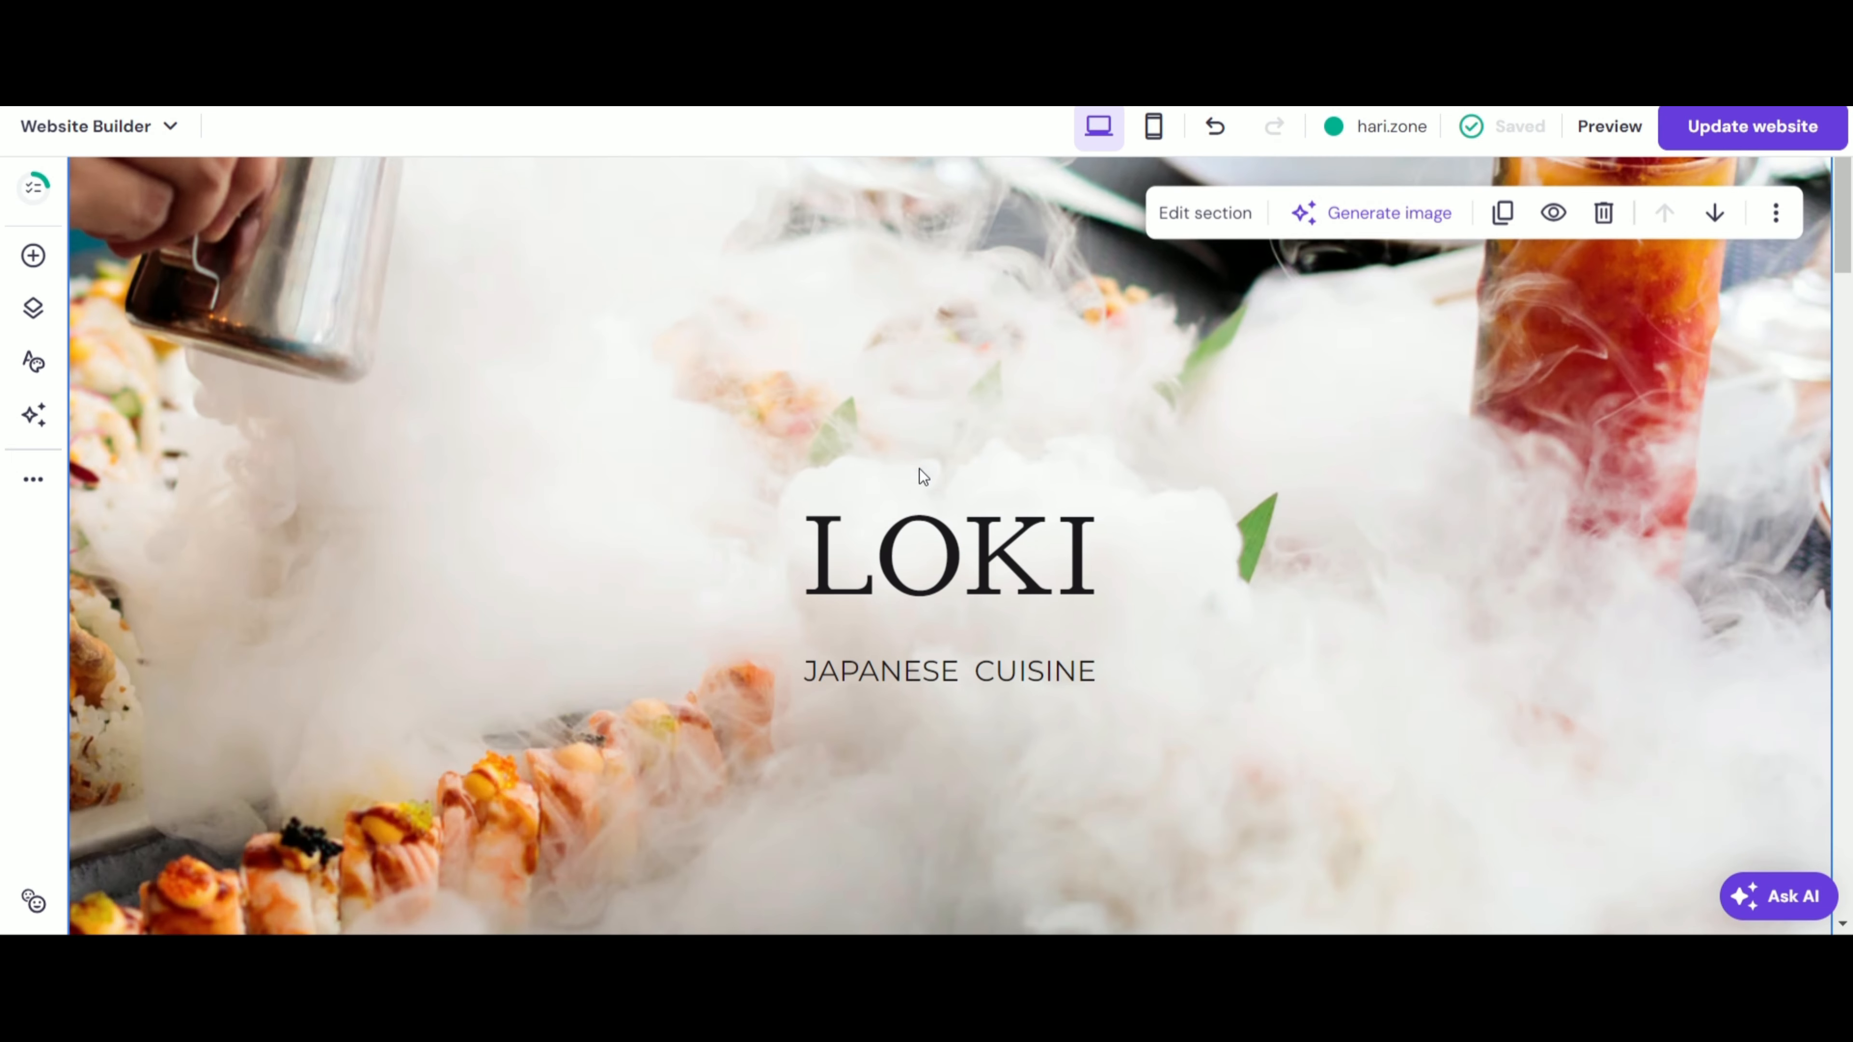
click(965, 563)
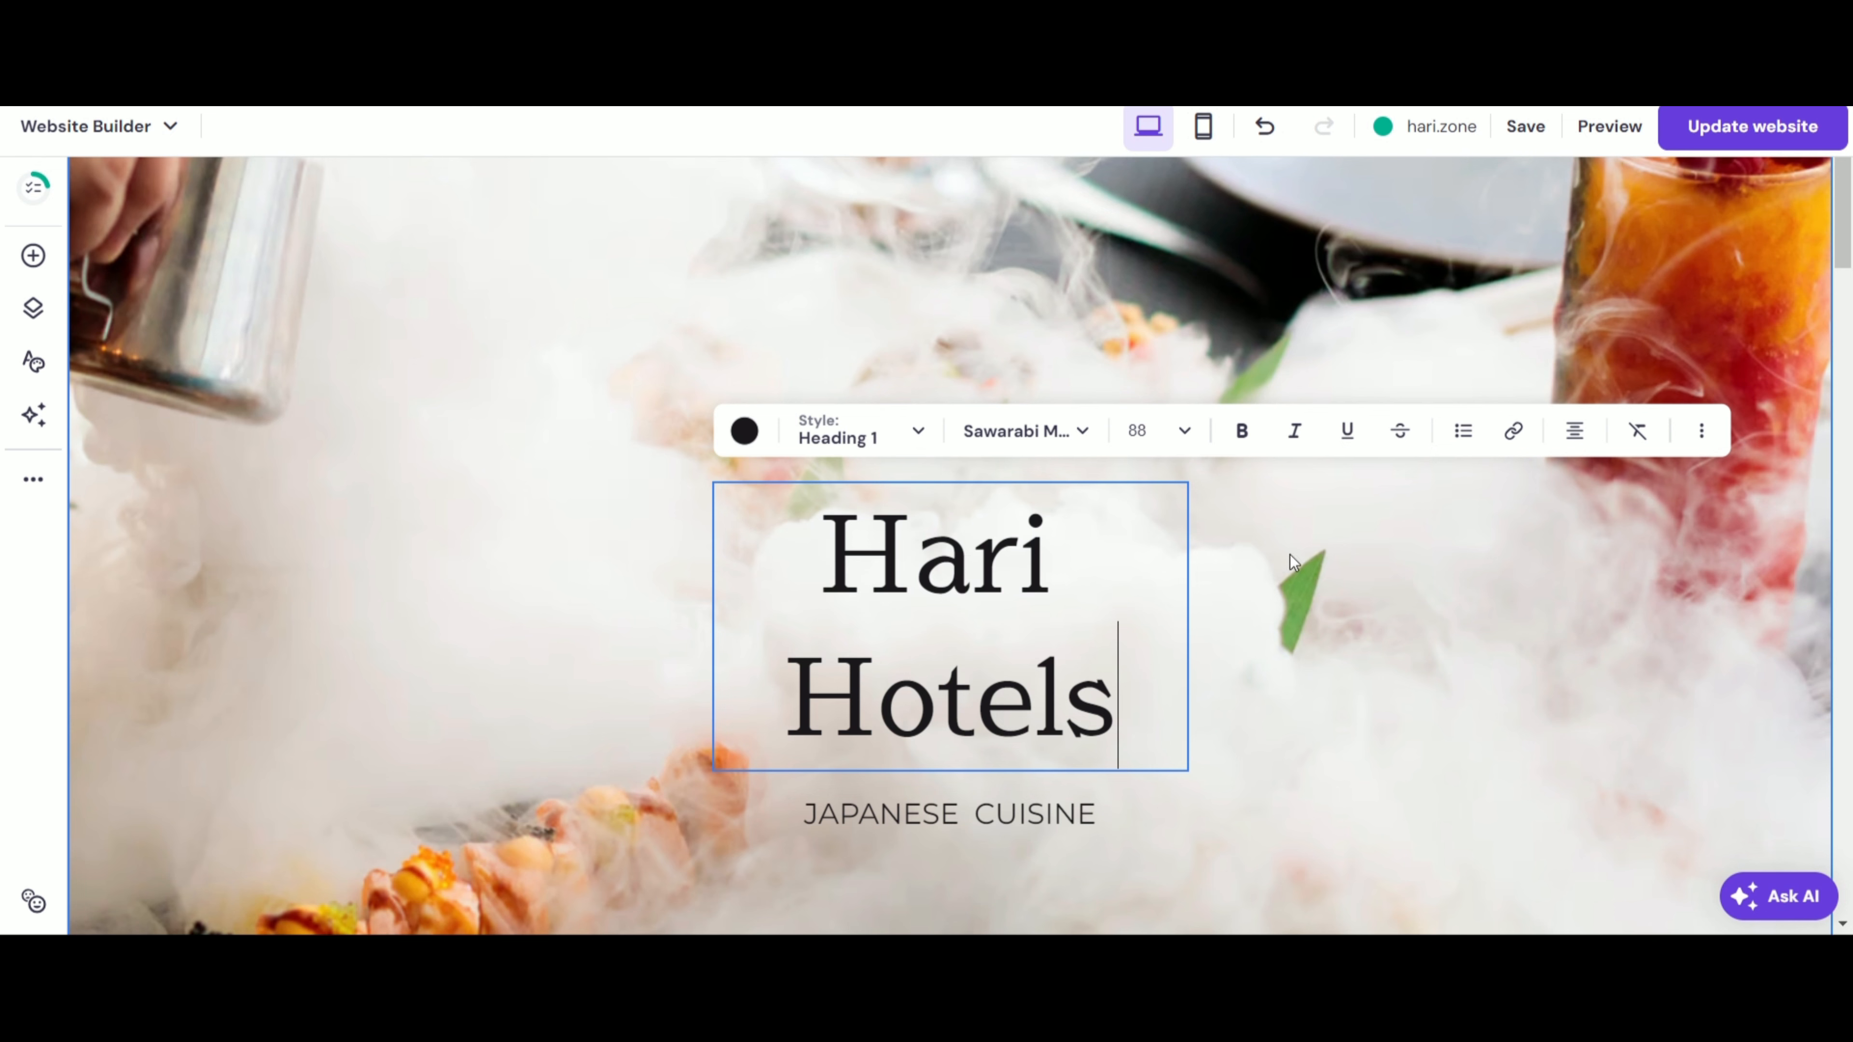
click(1215, 558)
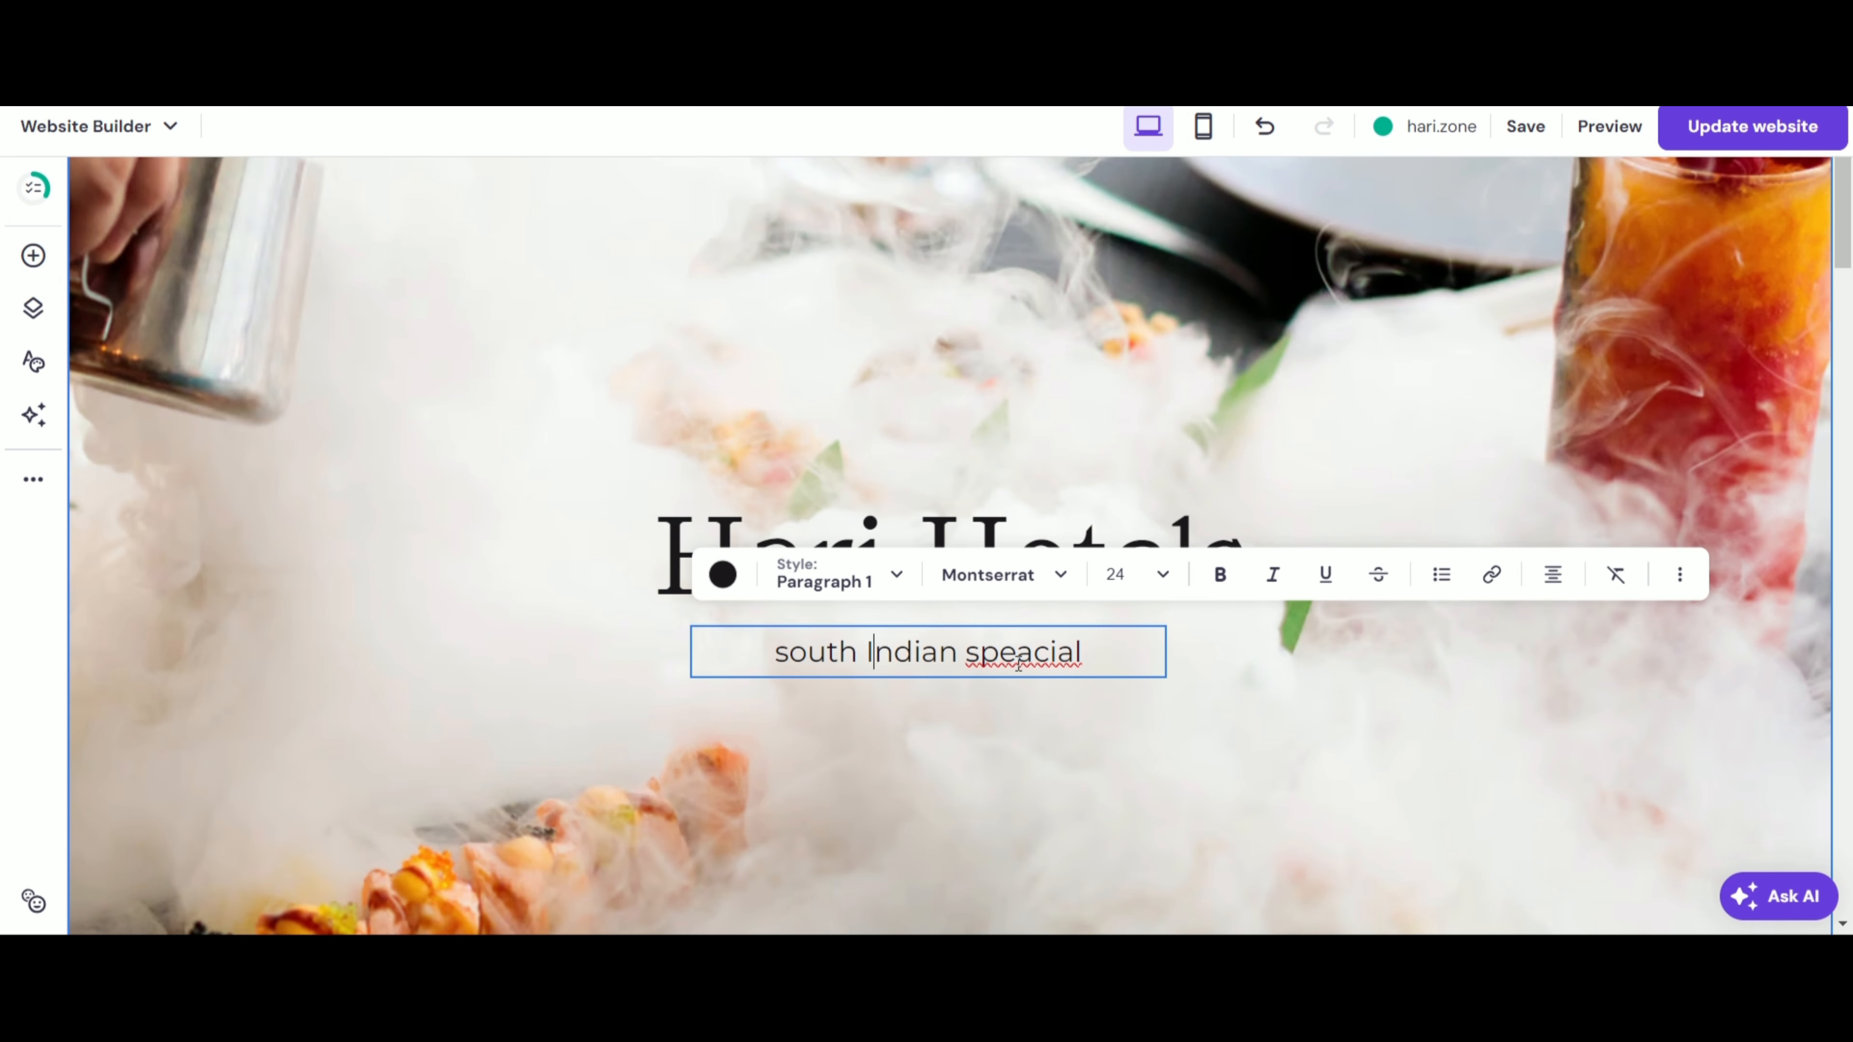
- Replace the subtitle beneath the hero heading with "south Indian Special", correcting the spelling of the last word
key(Right)
key(Right)
key(Right)
key(Right)
key(Right)
key(Right)
key(BackSpace)
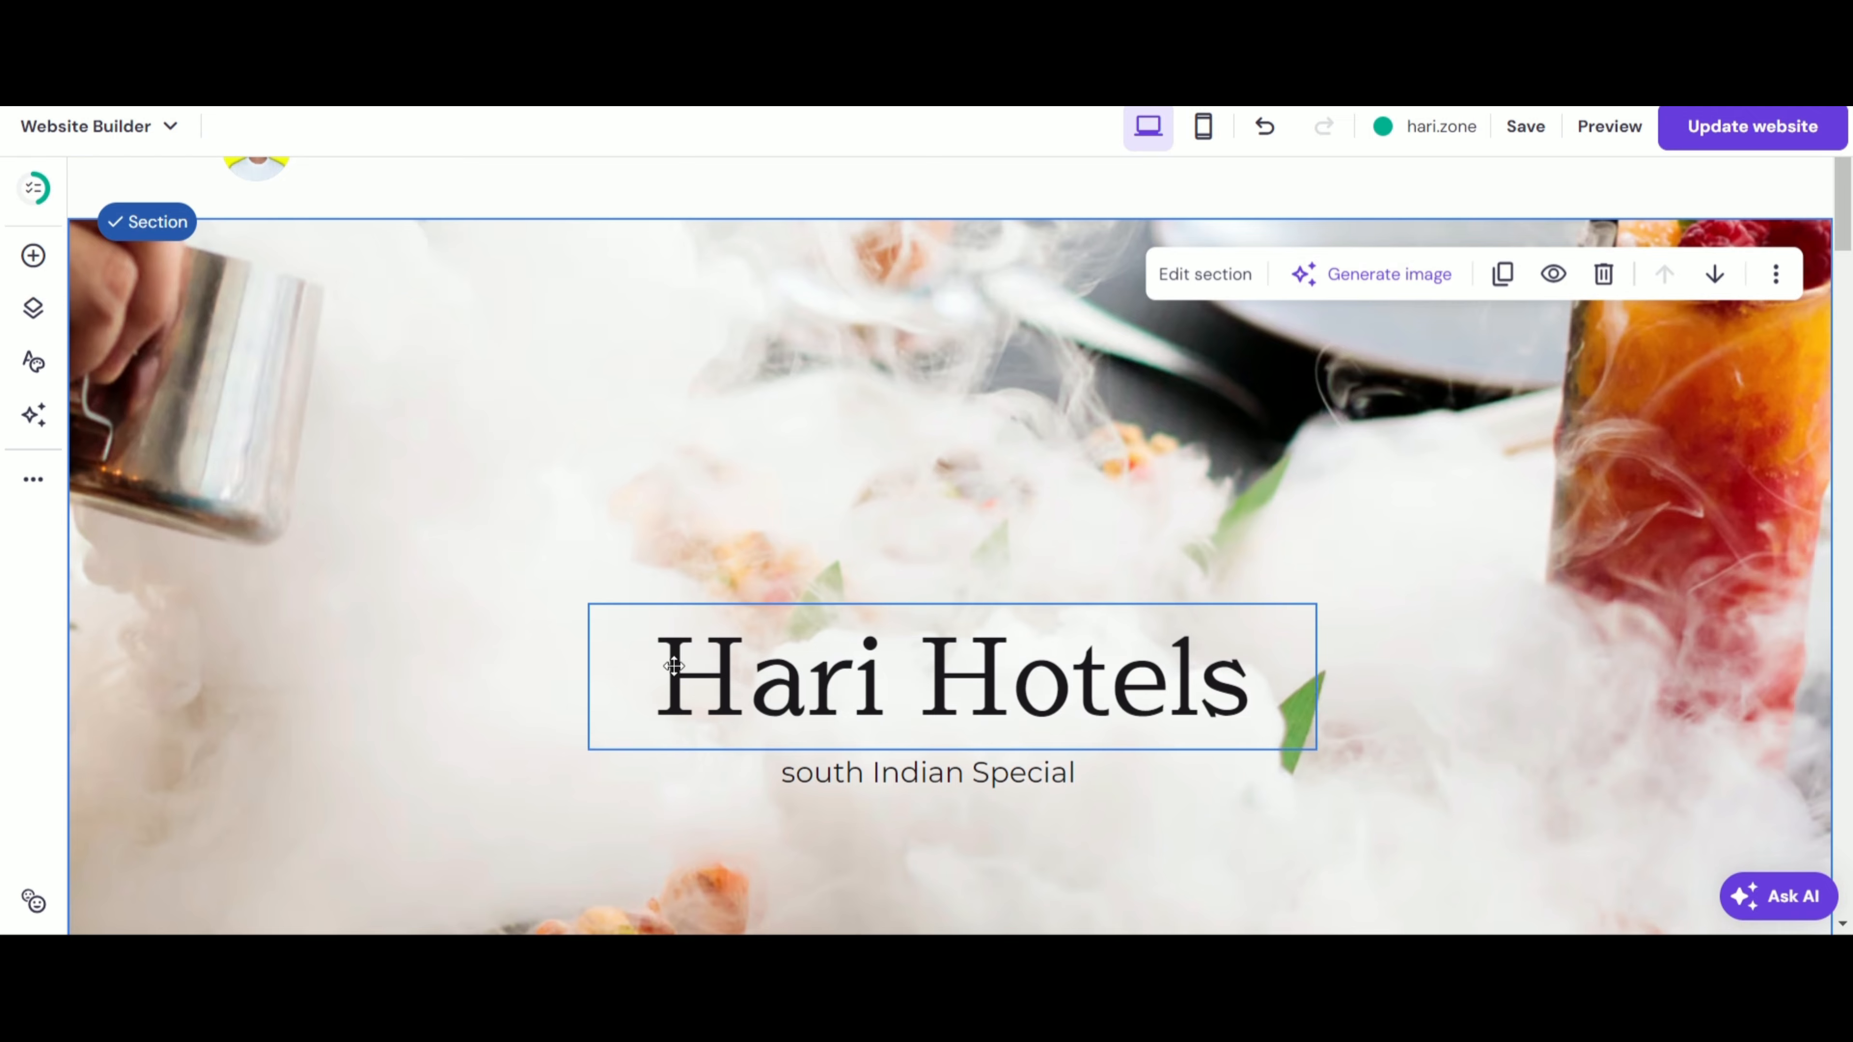
- Add a video element to the hero section, centred just below the subtitle
scroll(1166, 649, down, 7)
scroll(964, 447, up, 3)
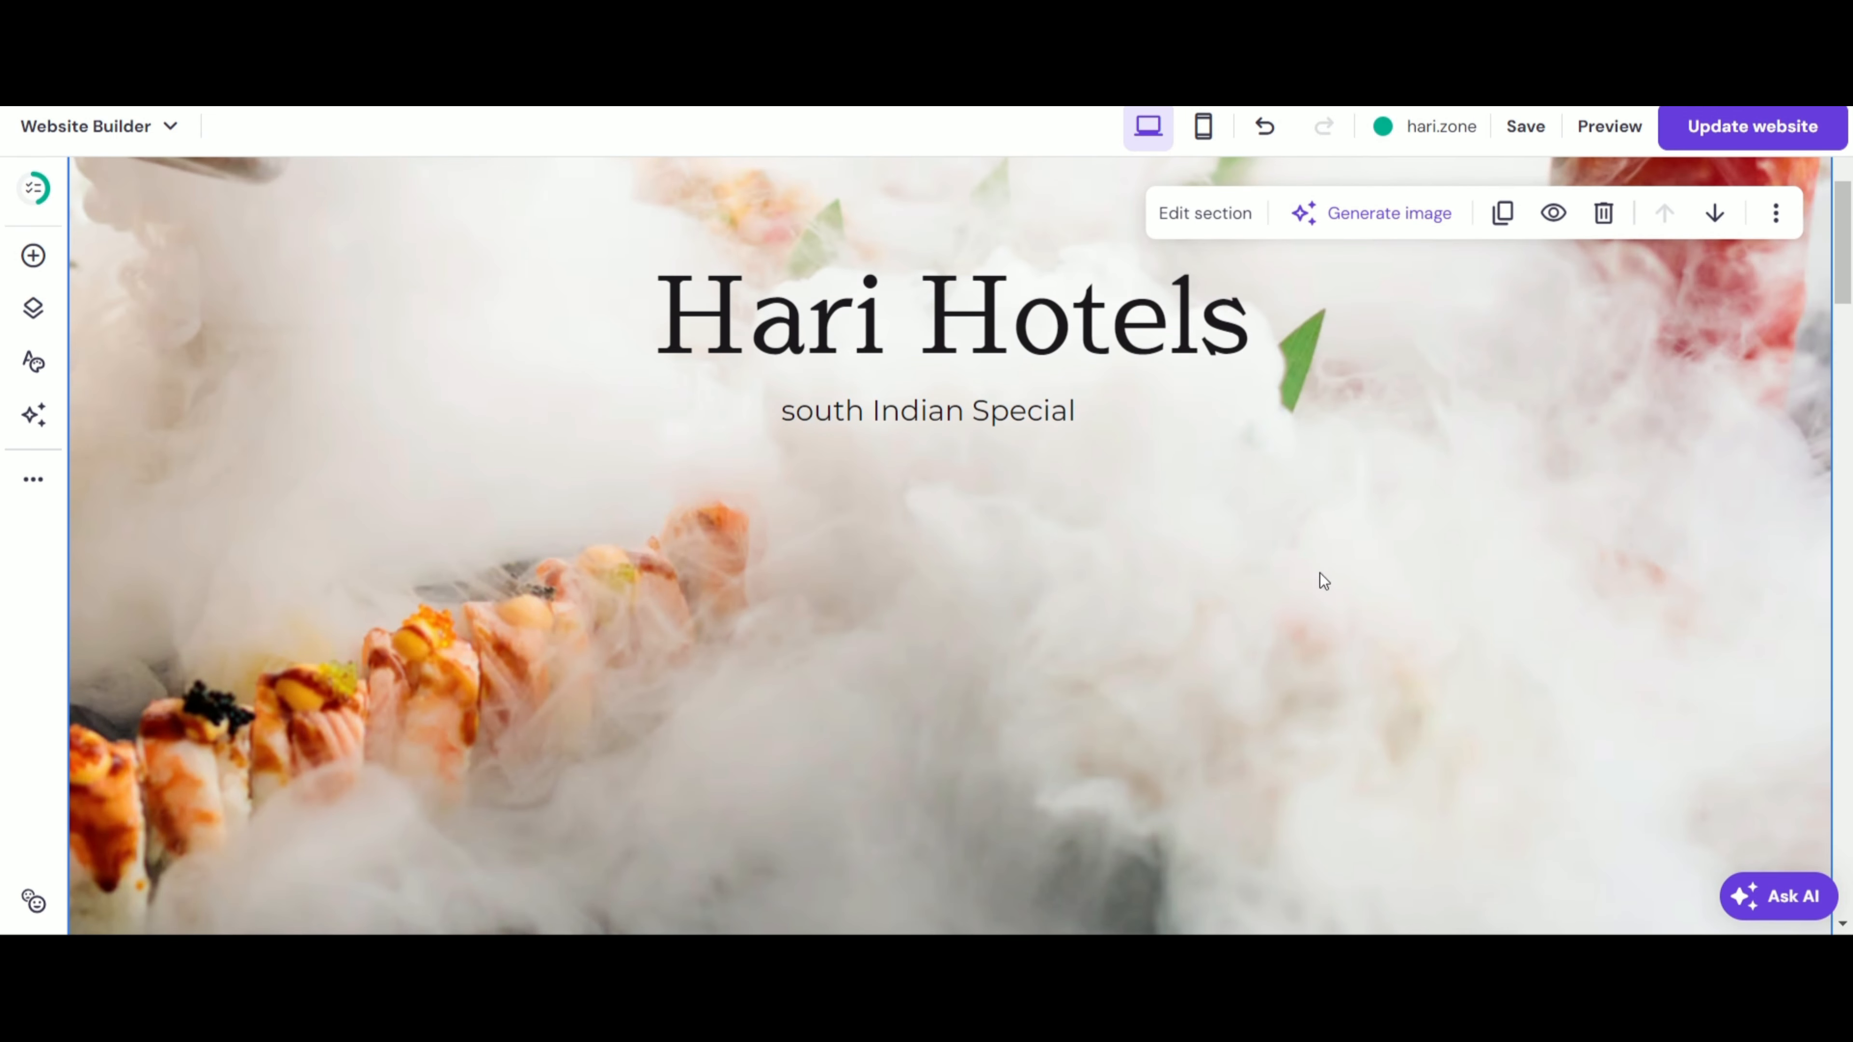
click(31, 264)
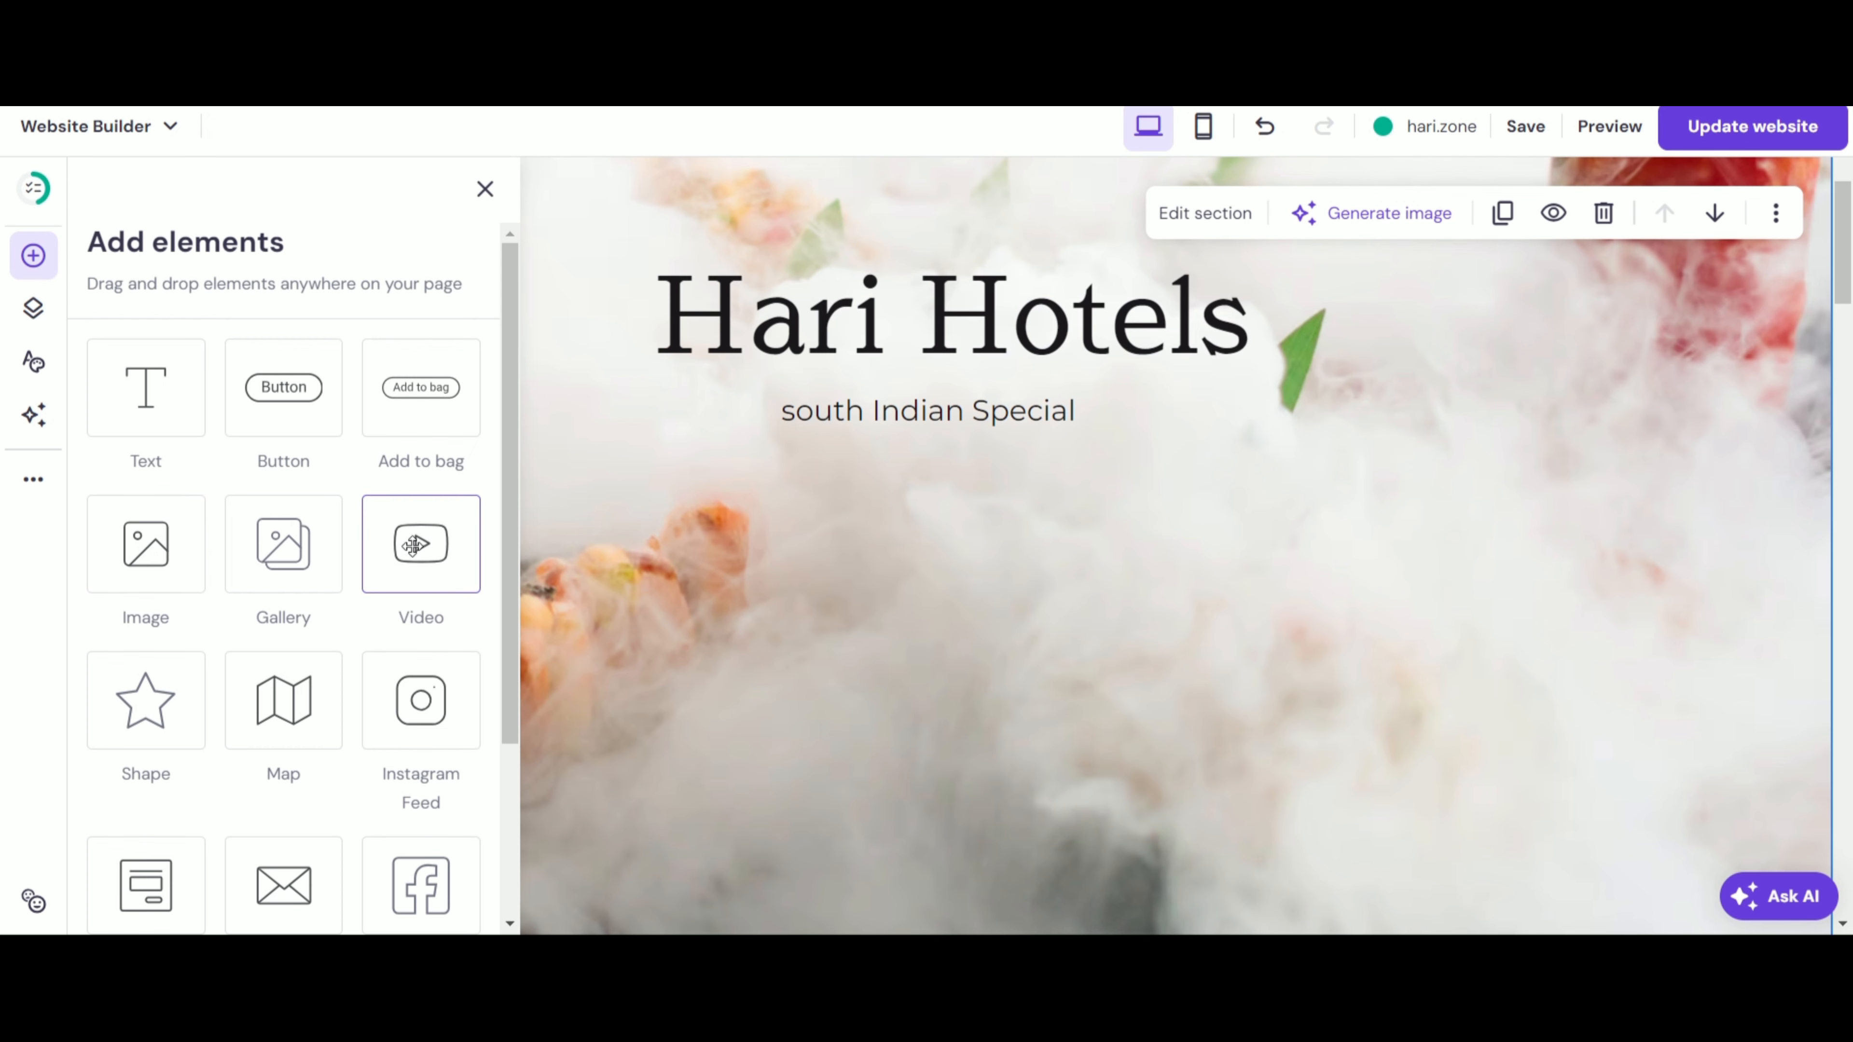
drag(437, 554, 829, 648)
drag(1032, 746, 847, 566)
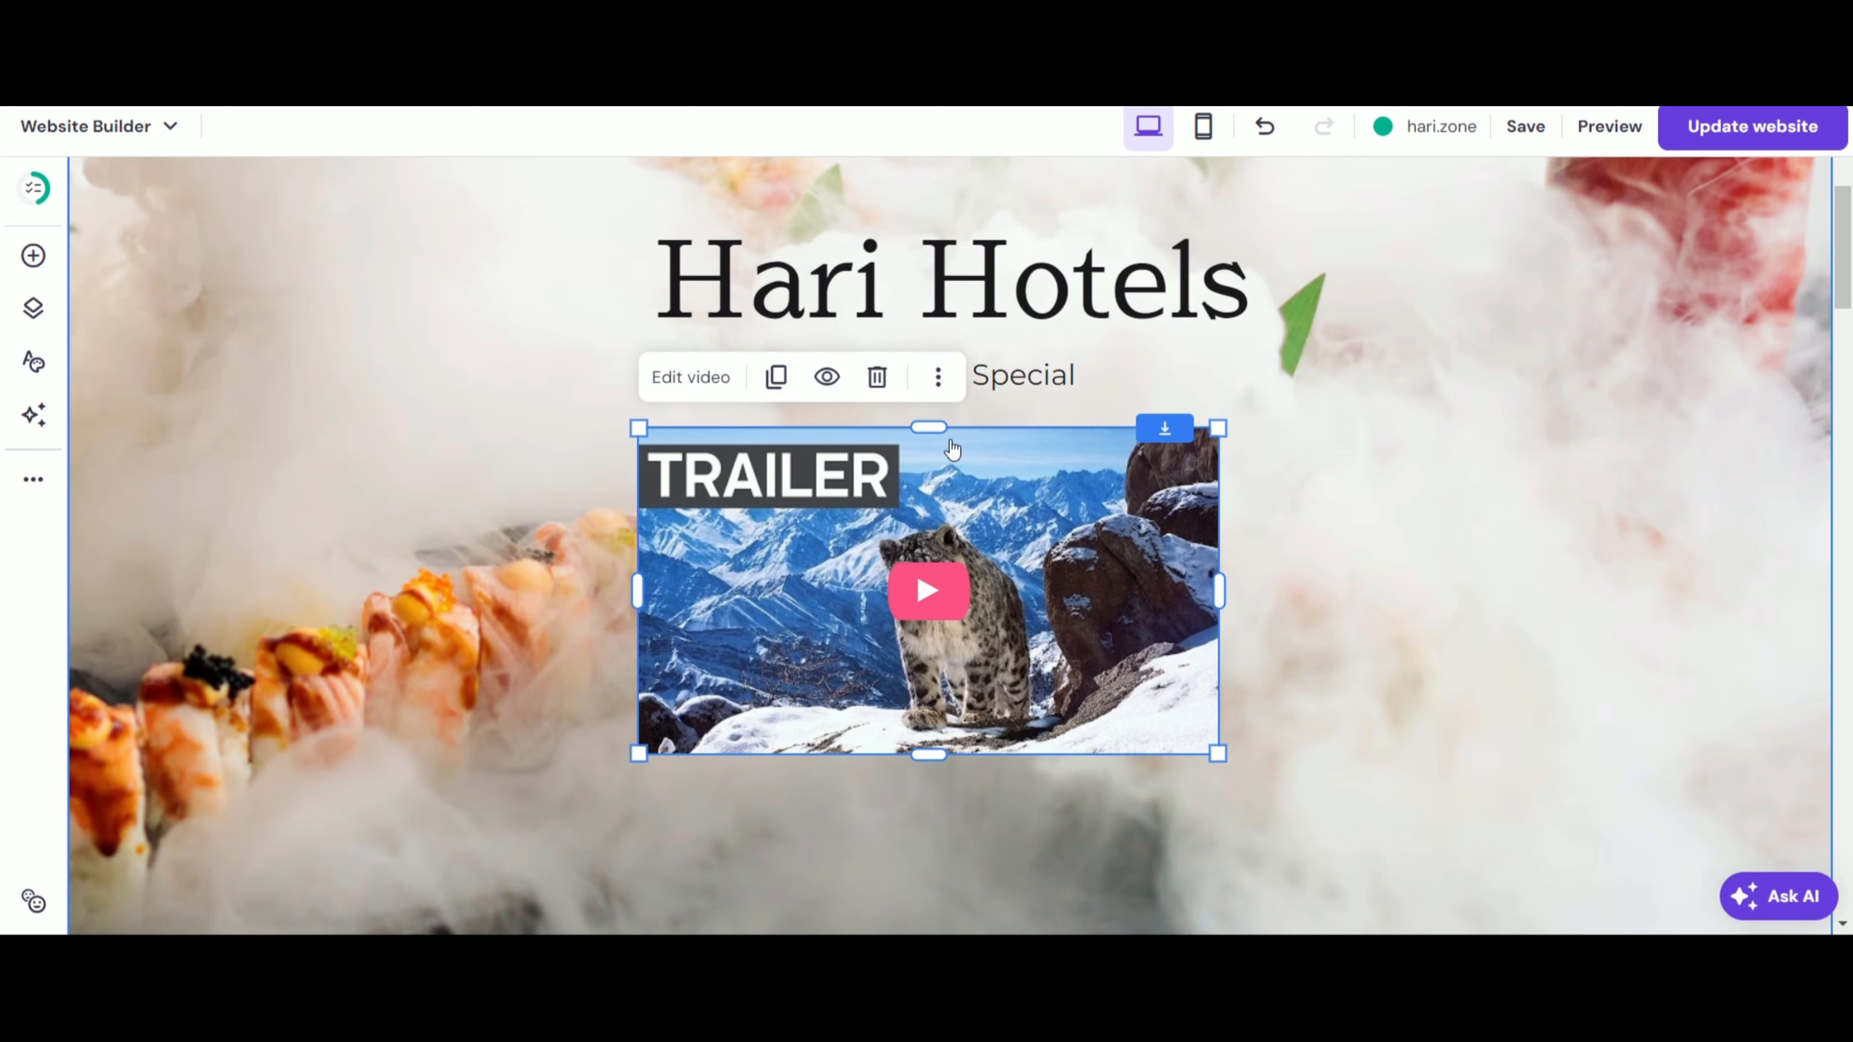
- Open the settings of the hero section's video and select its whole video link
click(938, 378)
click(1019, 505)
click(926, 588)
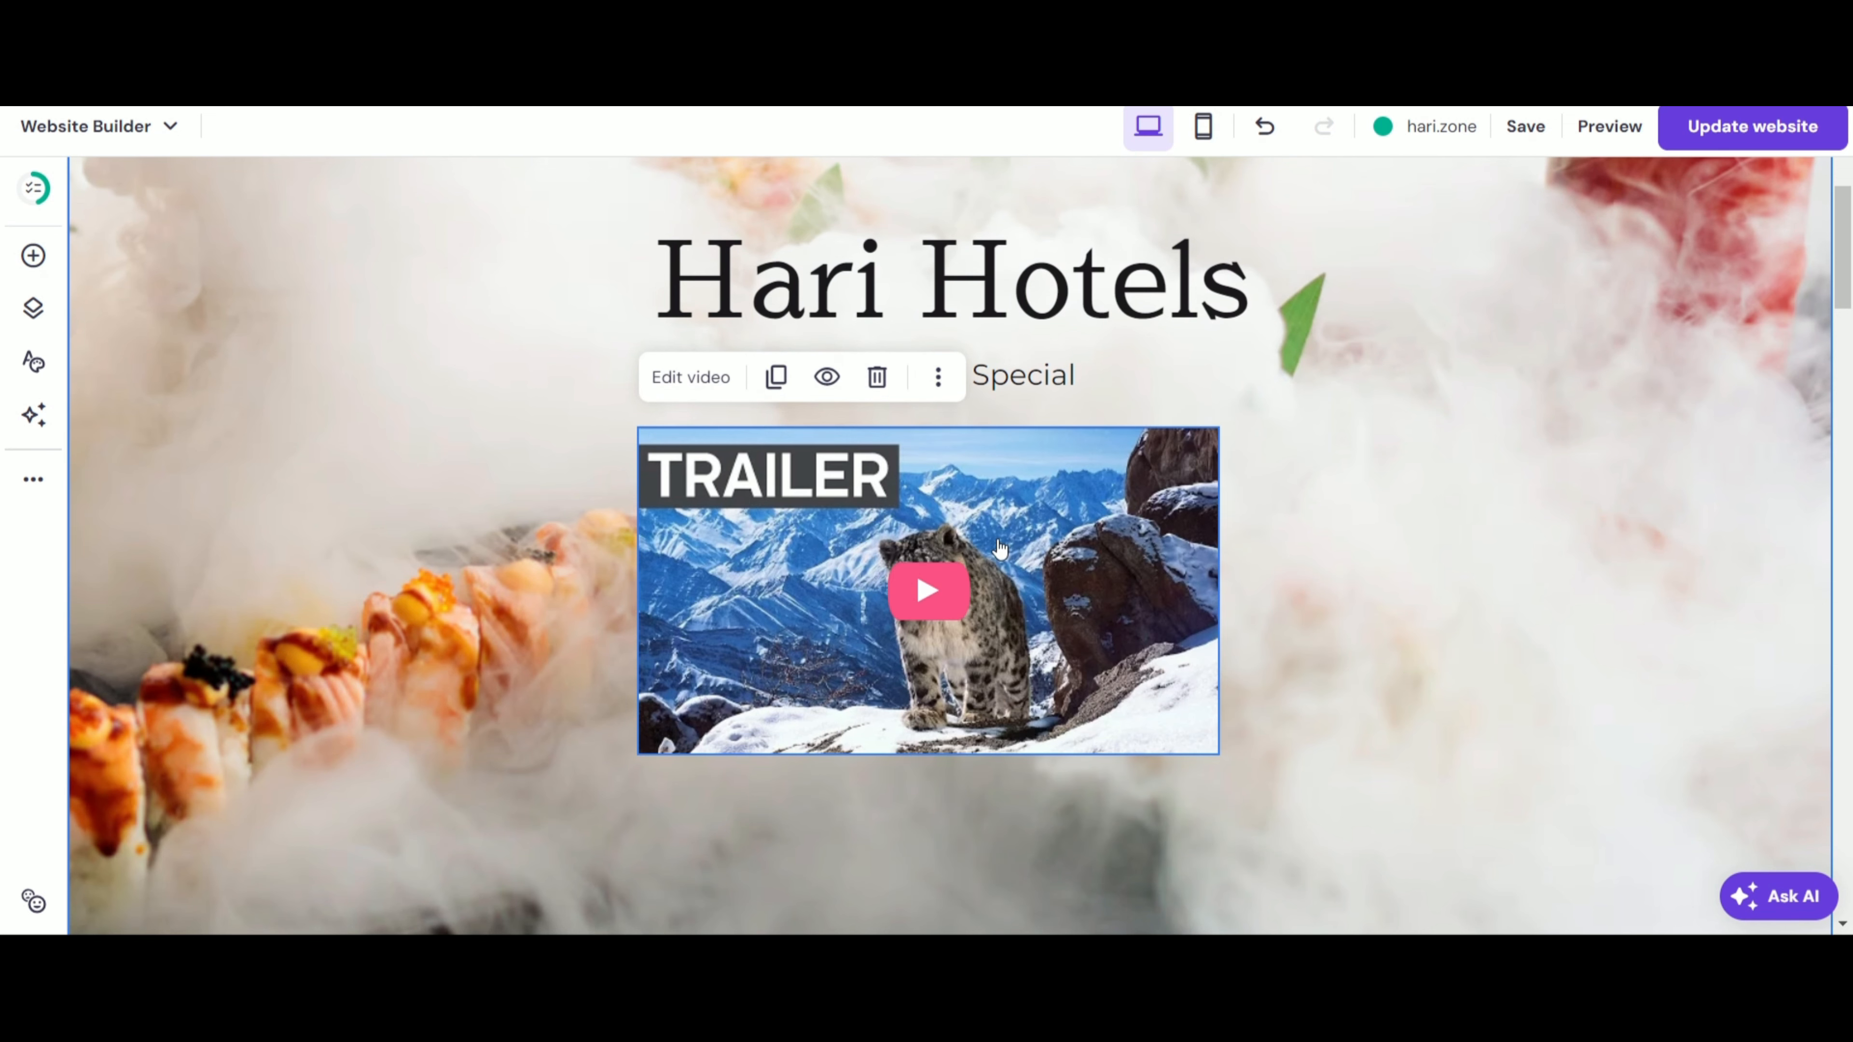
click(736, 387)
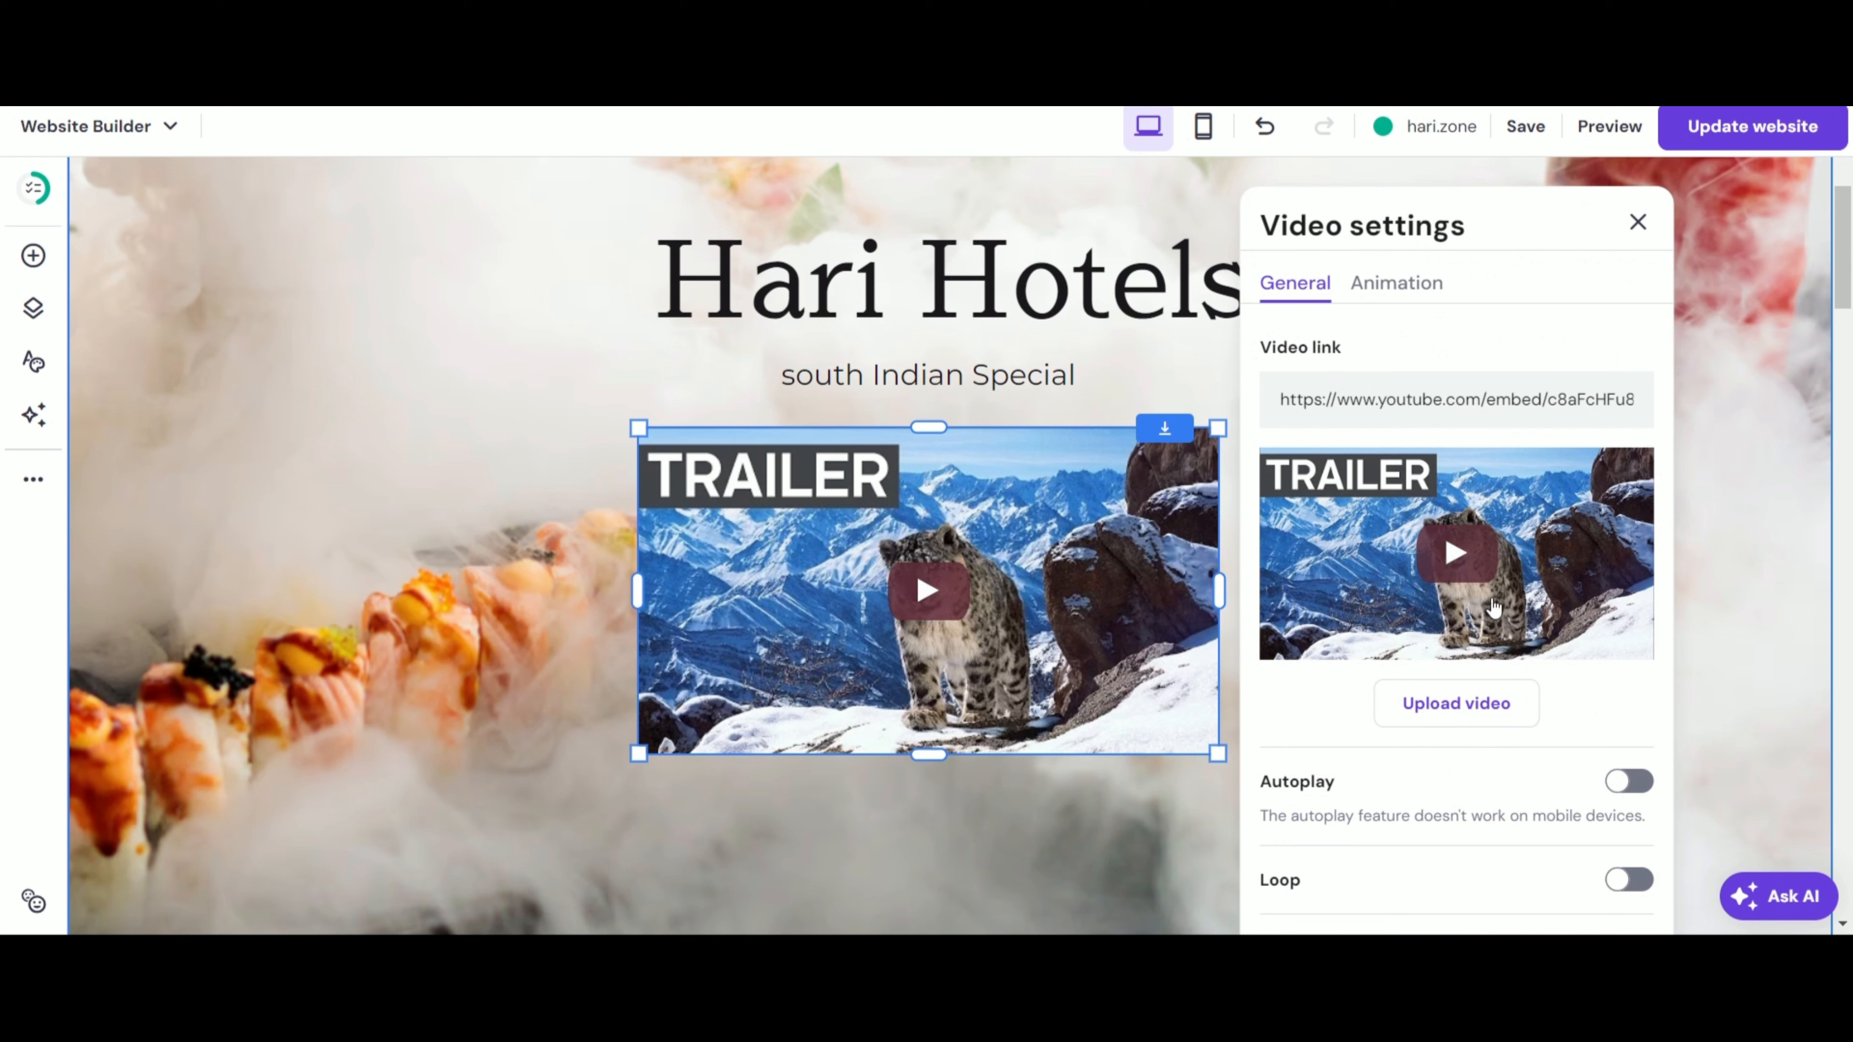
drag(1304, 400, 1653, 394)
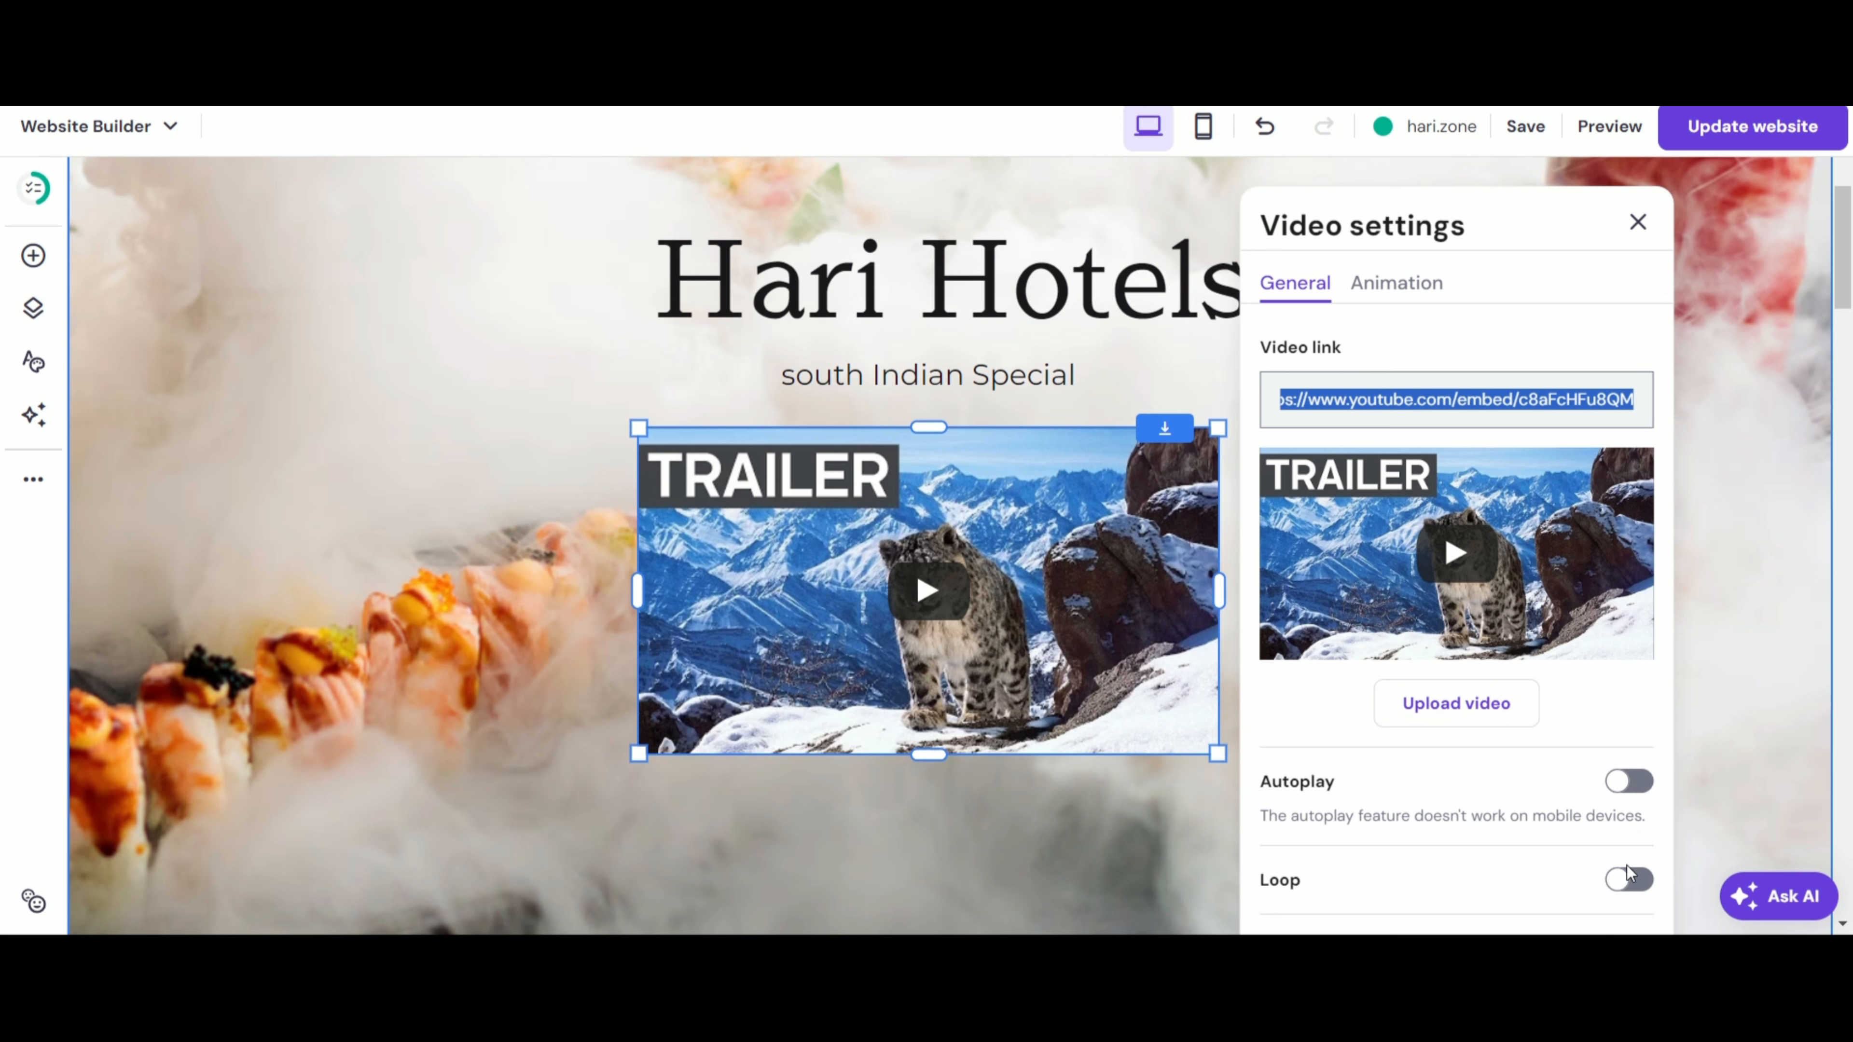
- Try the Fade, Slide and Scale animations on the video, and delete the video from the hero section
click(1393, 285)
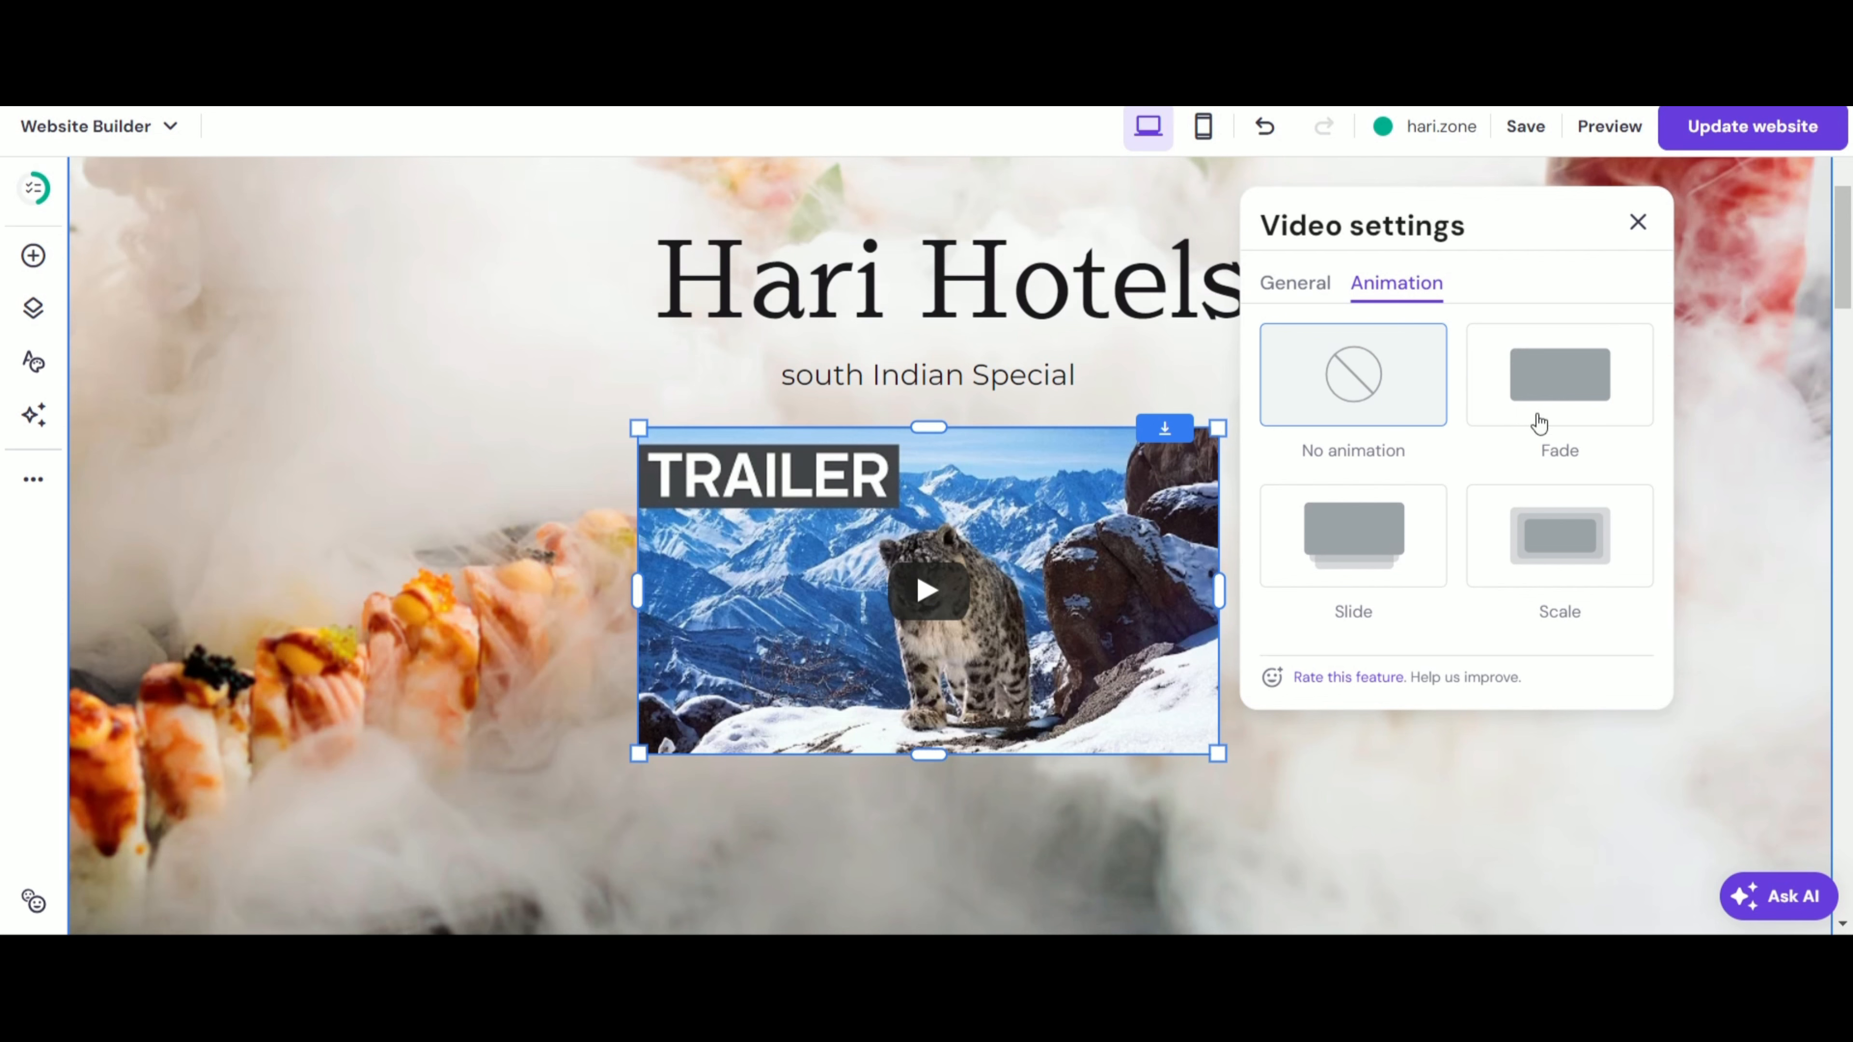
click(1544, 382)
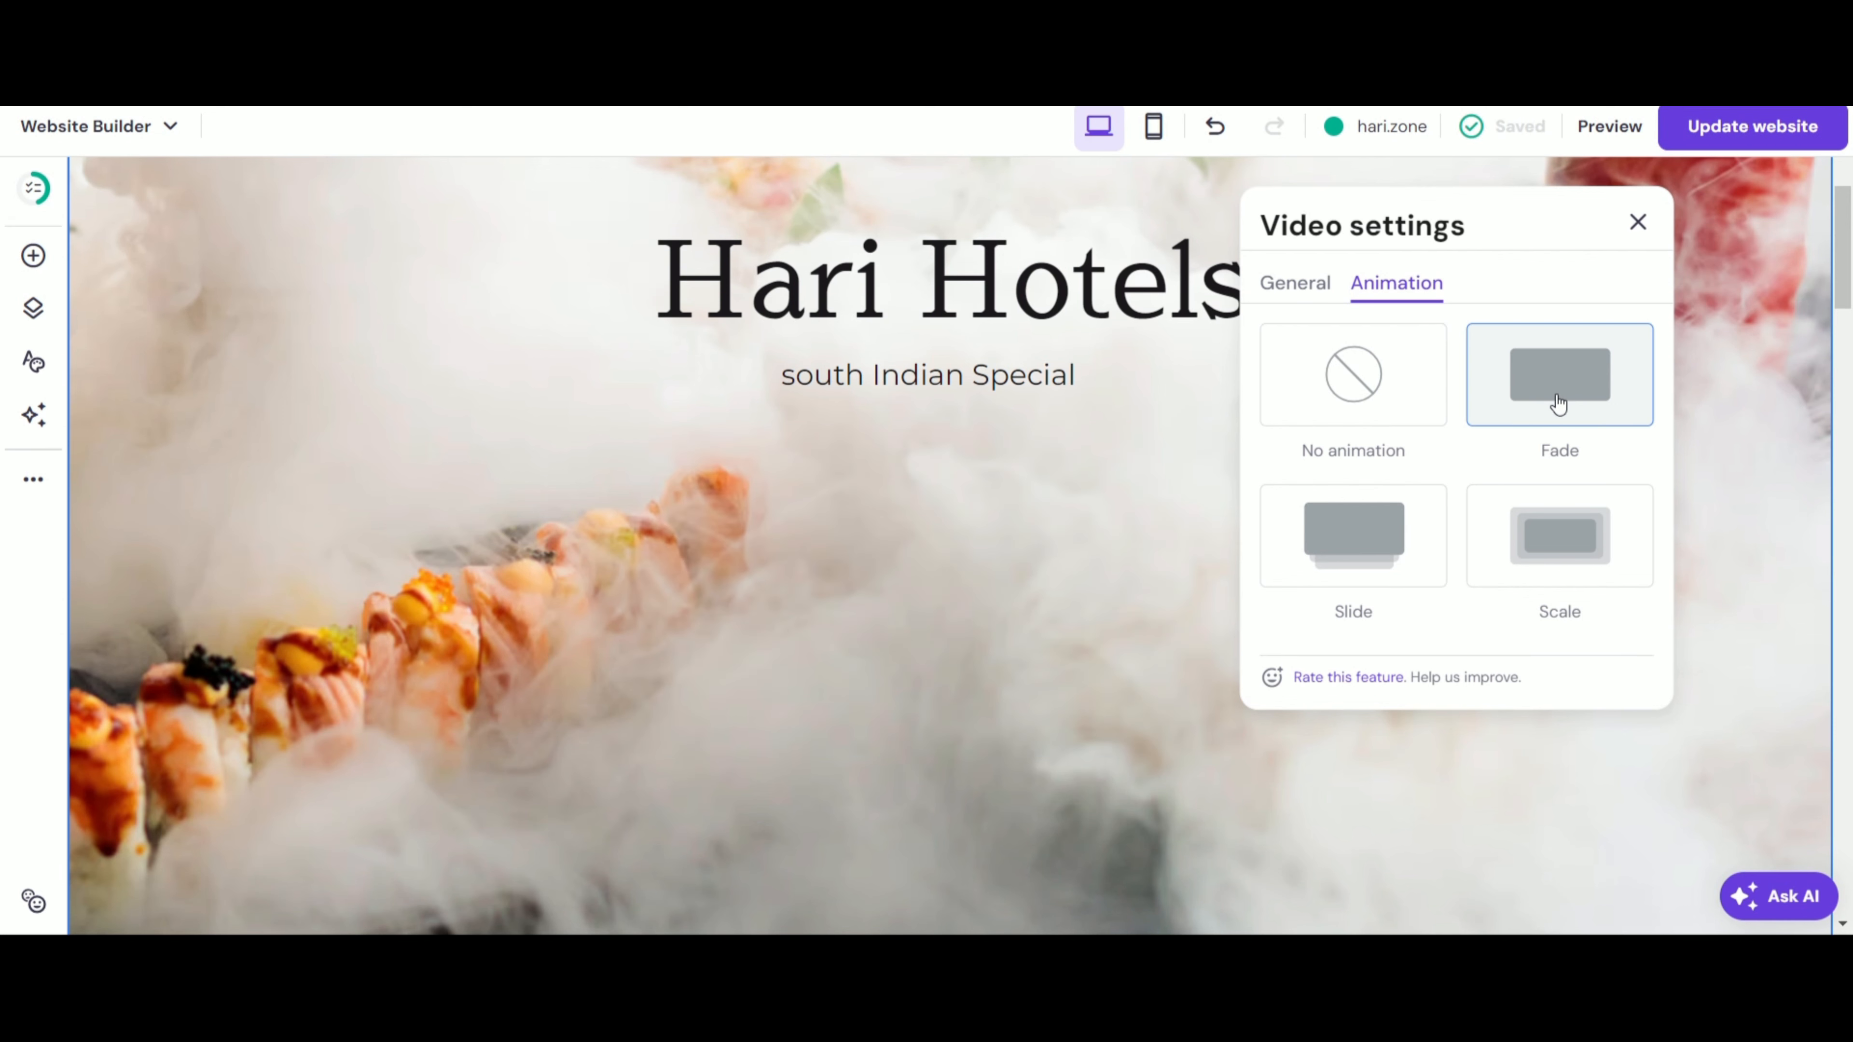
click(1394, 562)
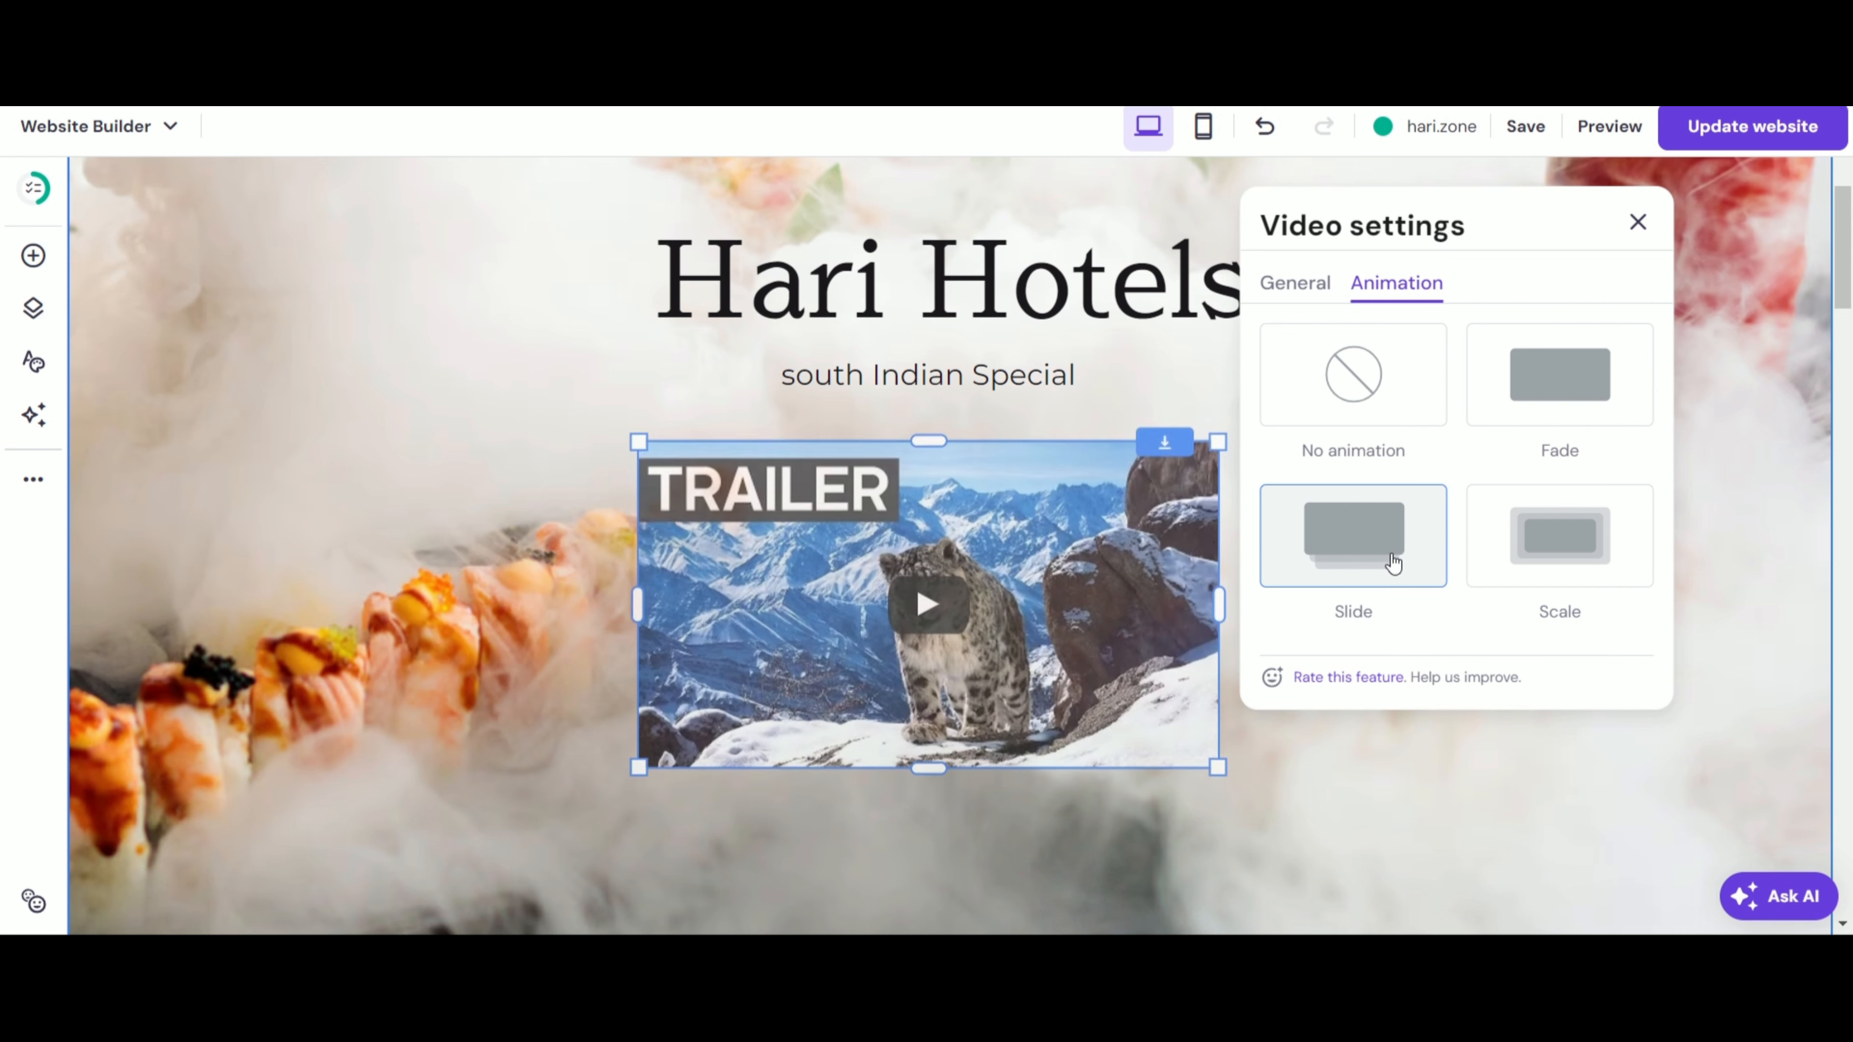
click(1606, 533)
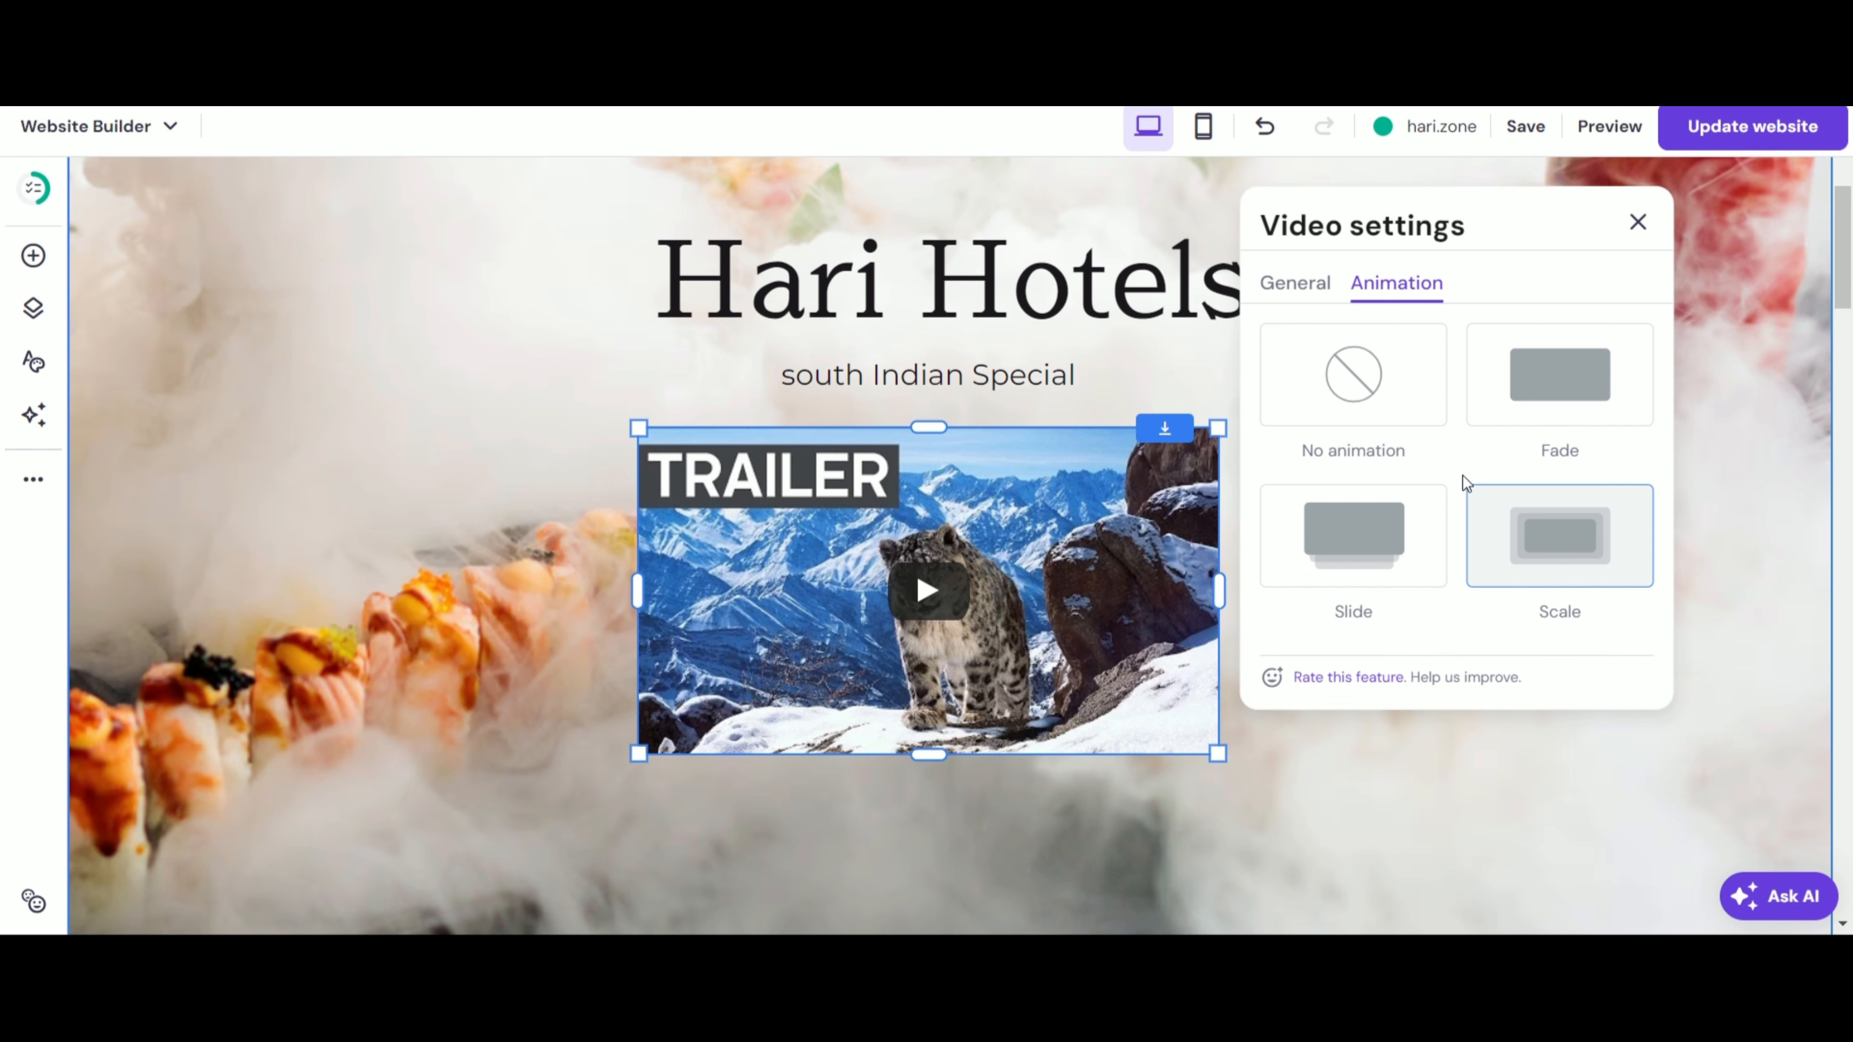
click(1627, 234)
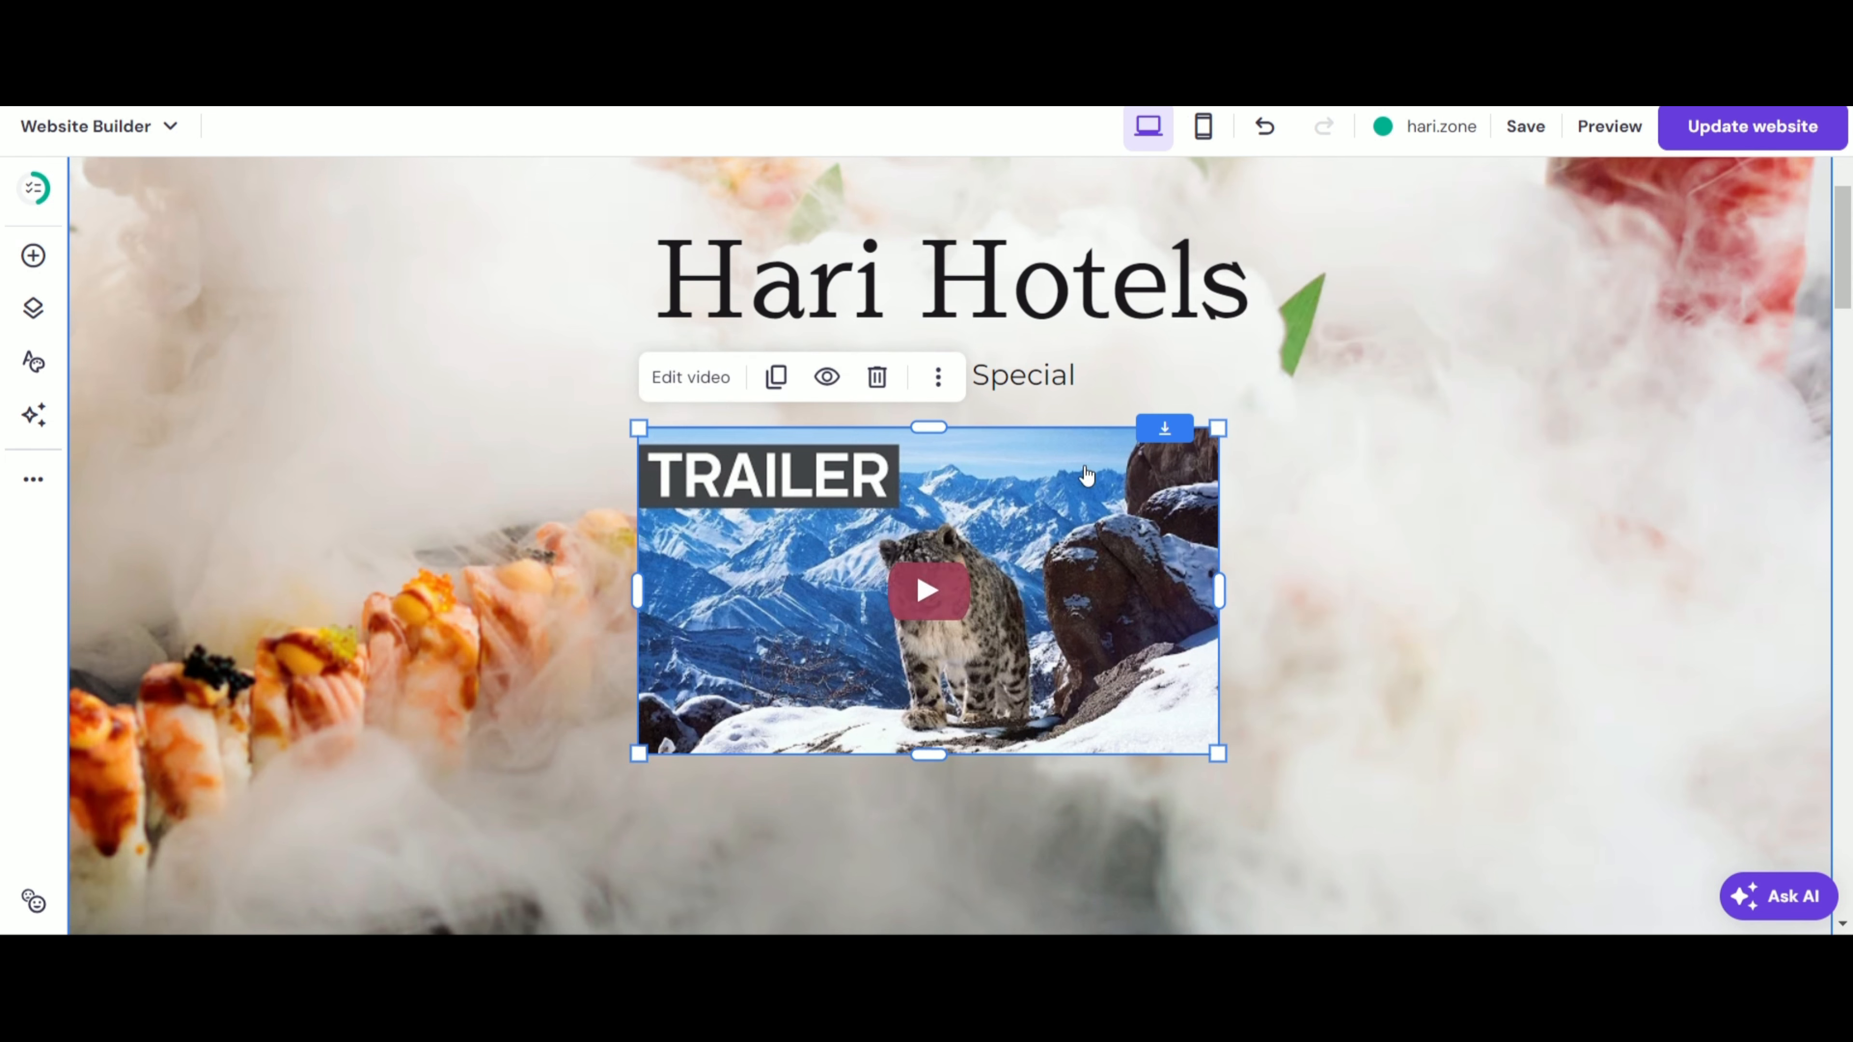
click(877, 377)
- Add a button element to the hero section and centre it below the subtitle
click(32, 255)
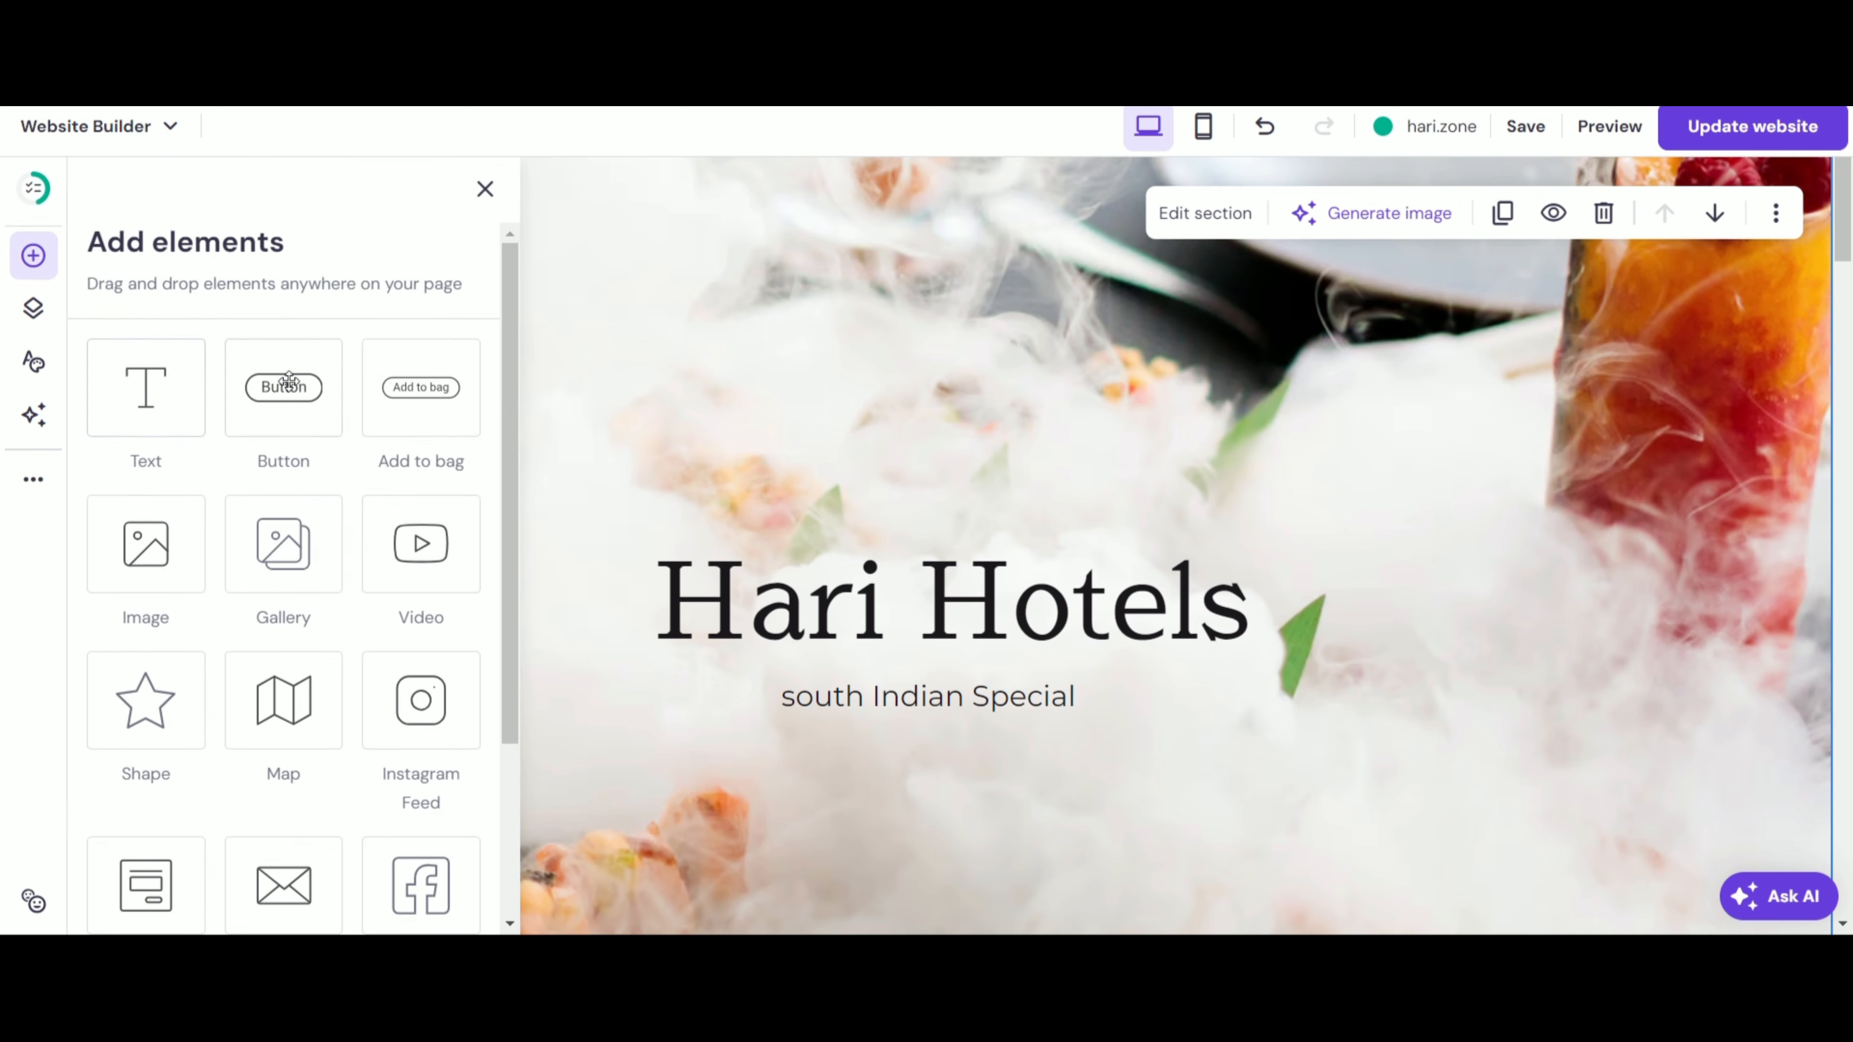
drag(306, 422, 930, 818)
scroll(978, 693, down, 3)
drag(1003, 719, 928, 658)
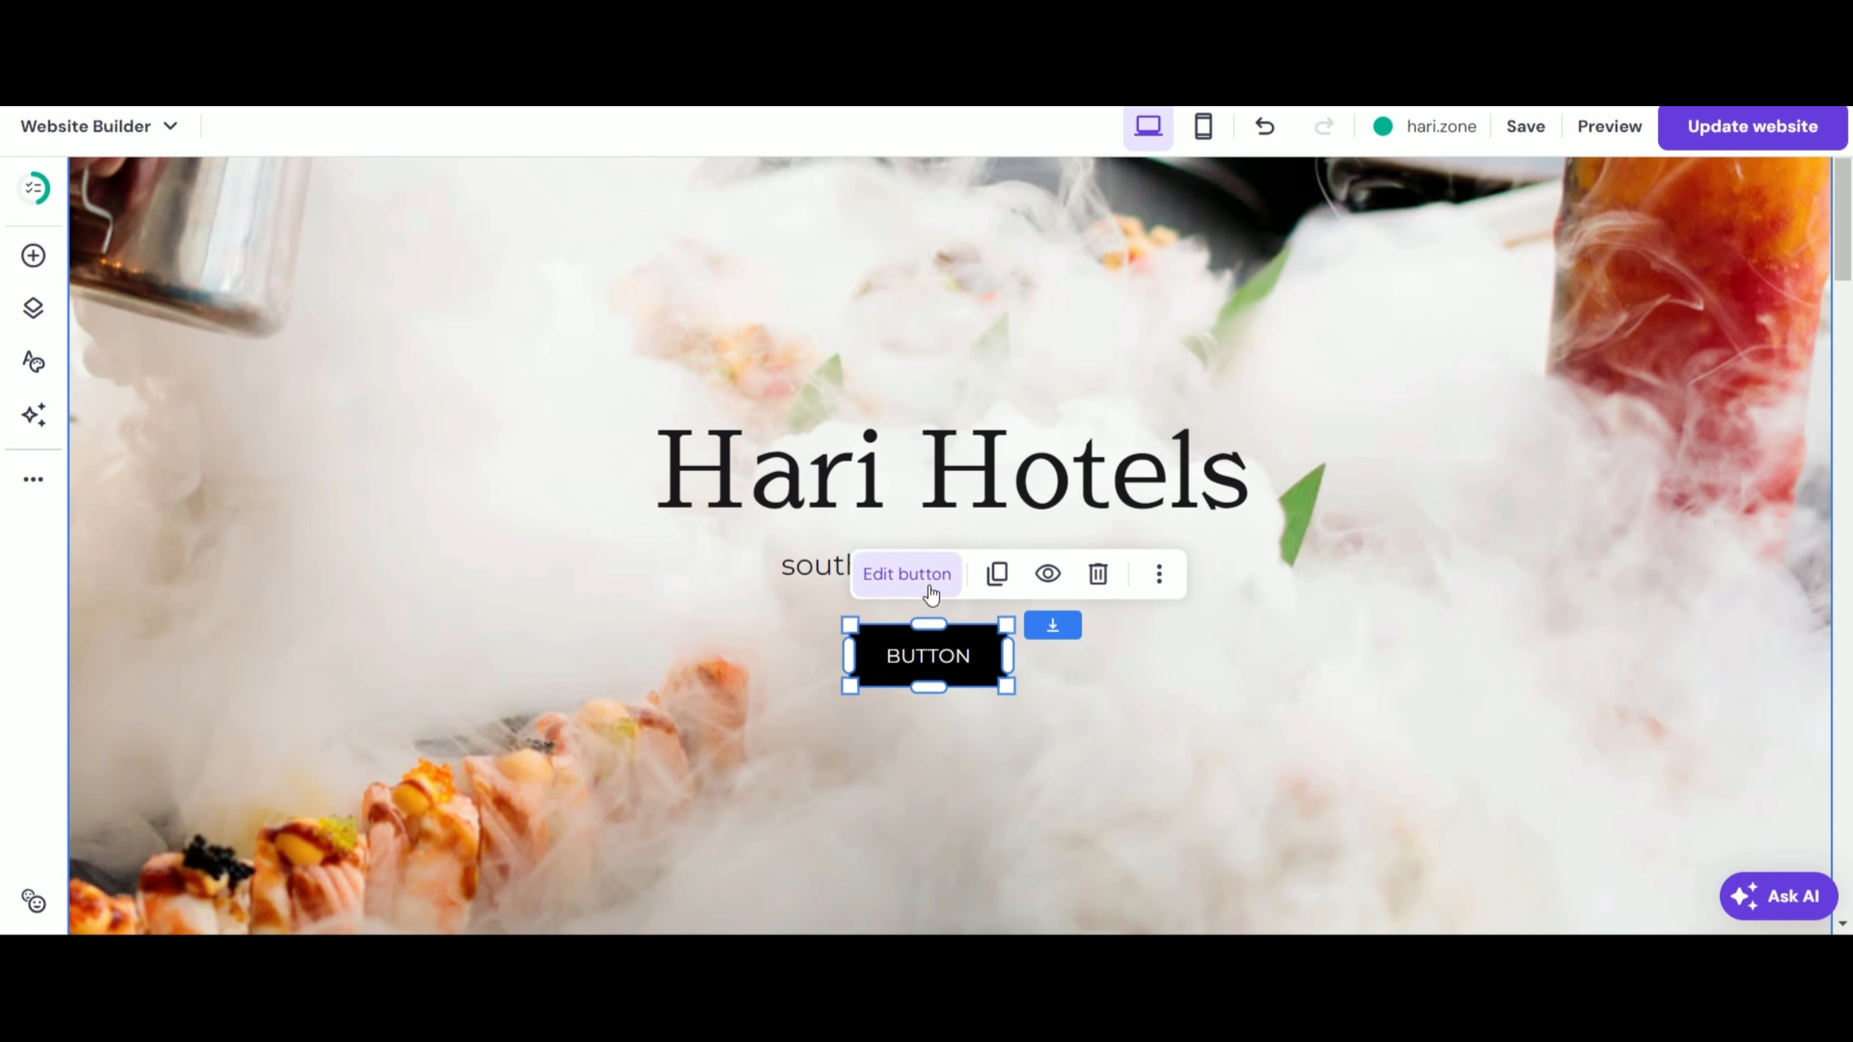
- Set the new button's text to "Order" and go to its web address link field
click(921, 574)
click(1142, 421)
text(Order)
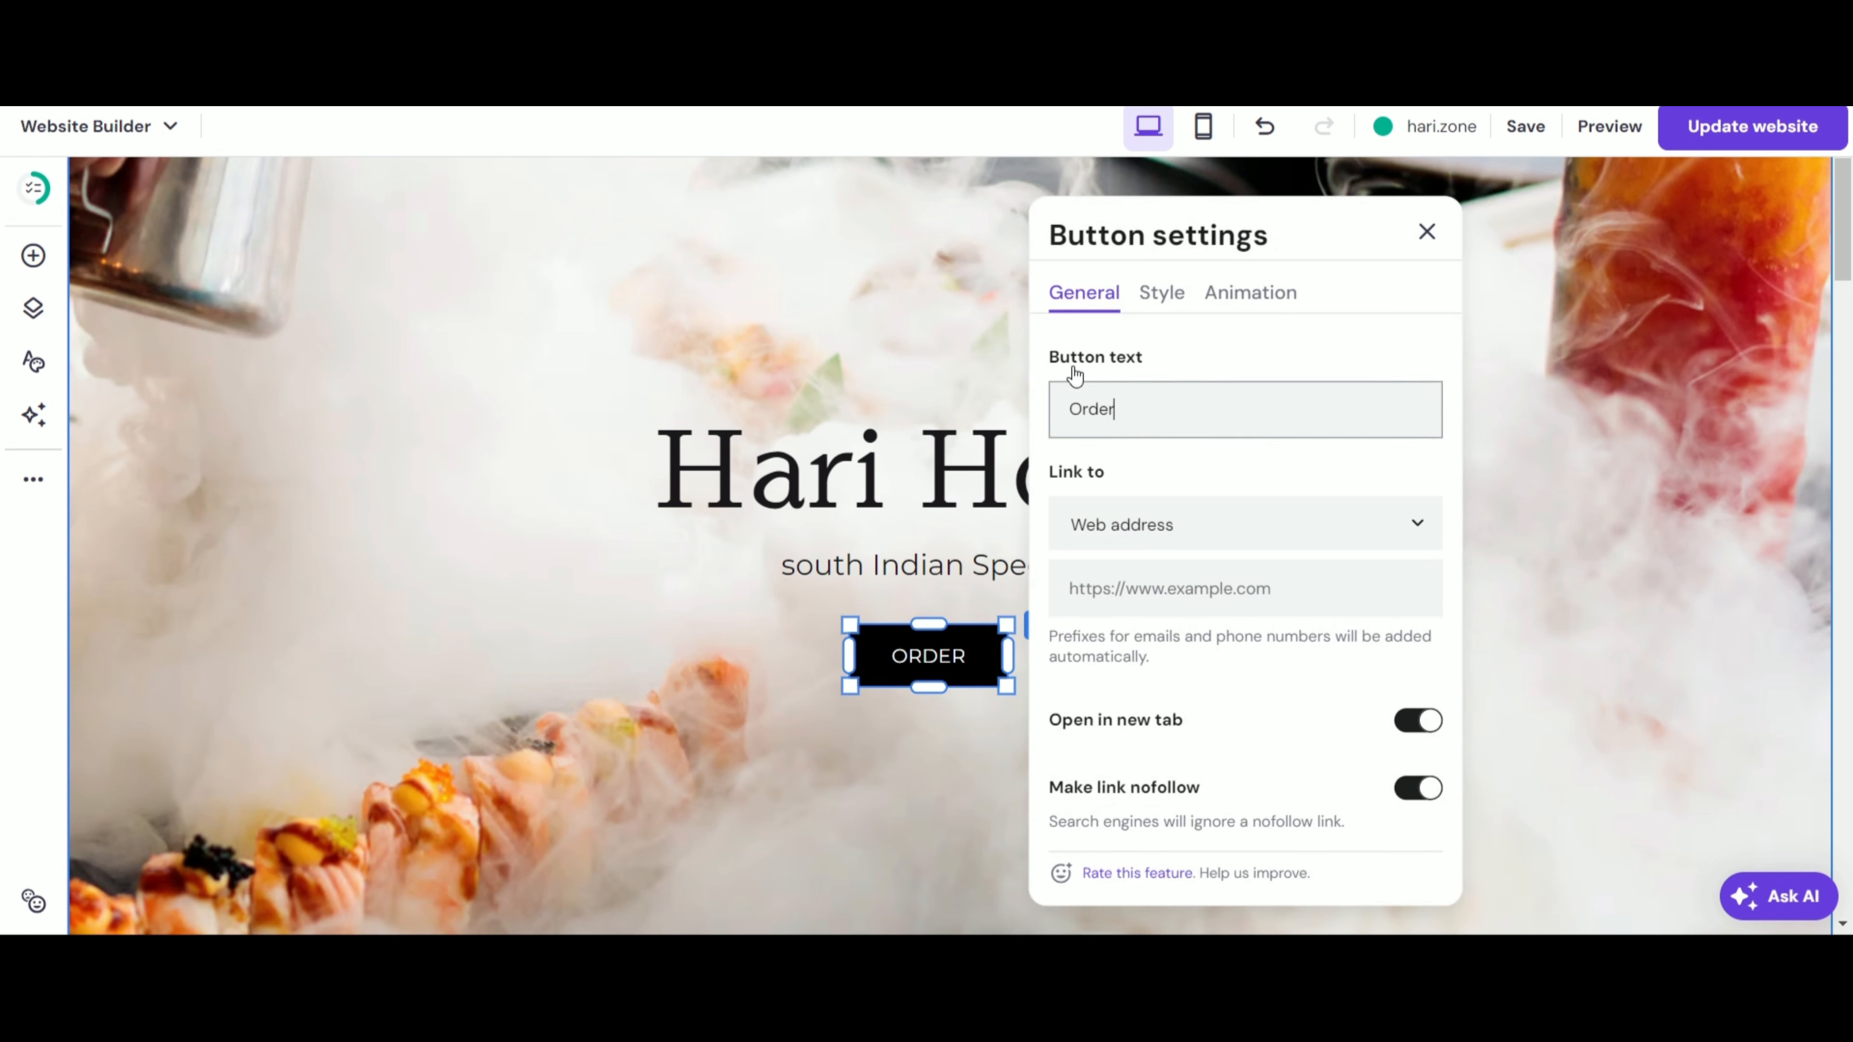
click(1195, 488)
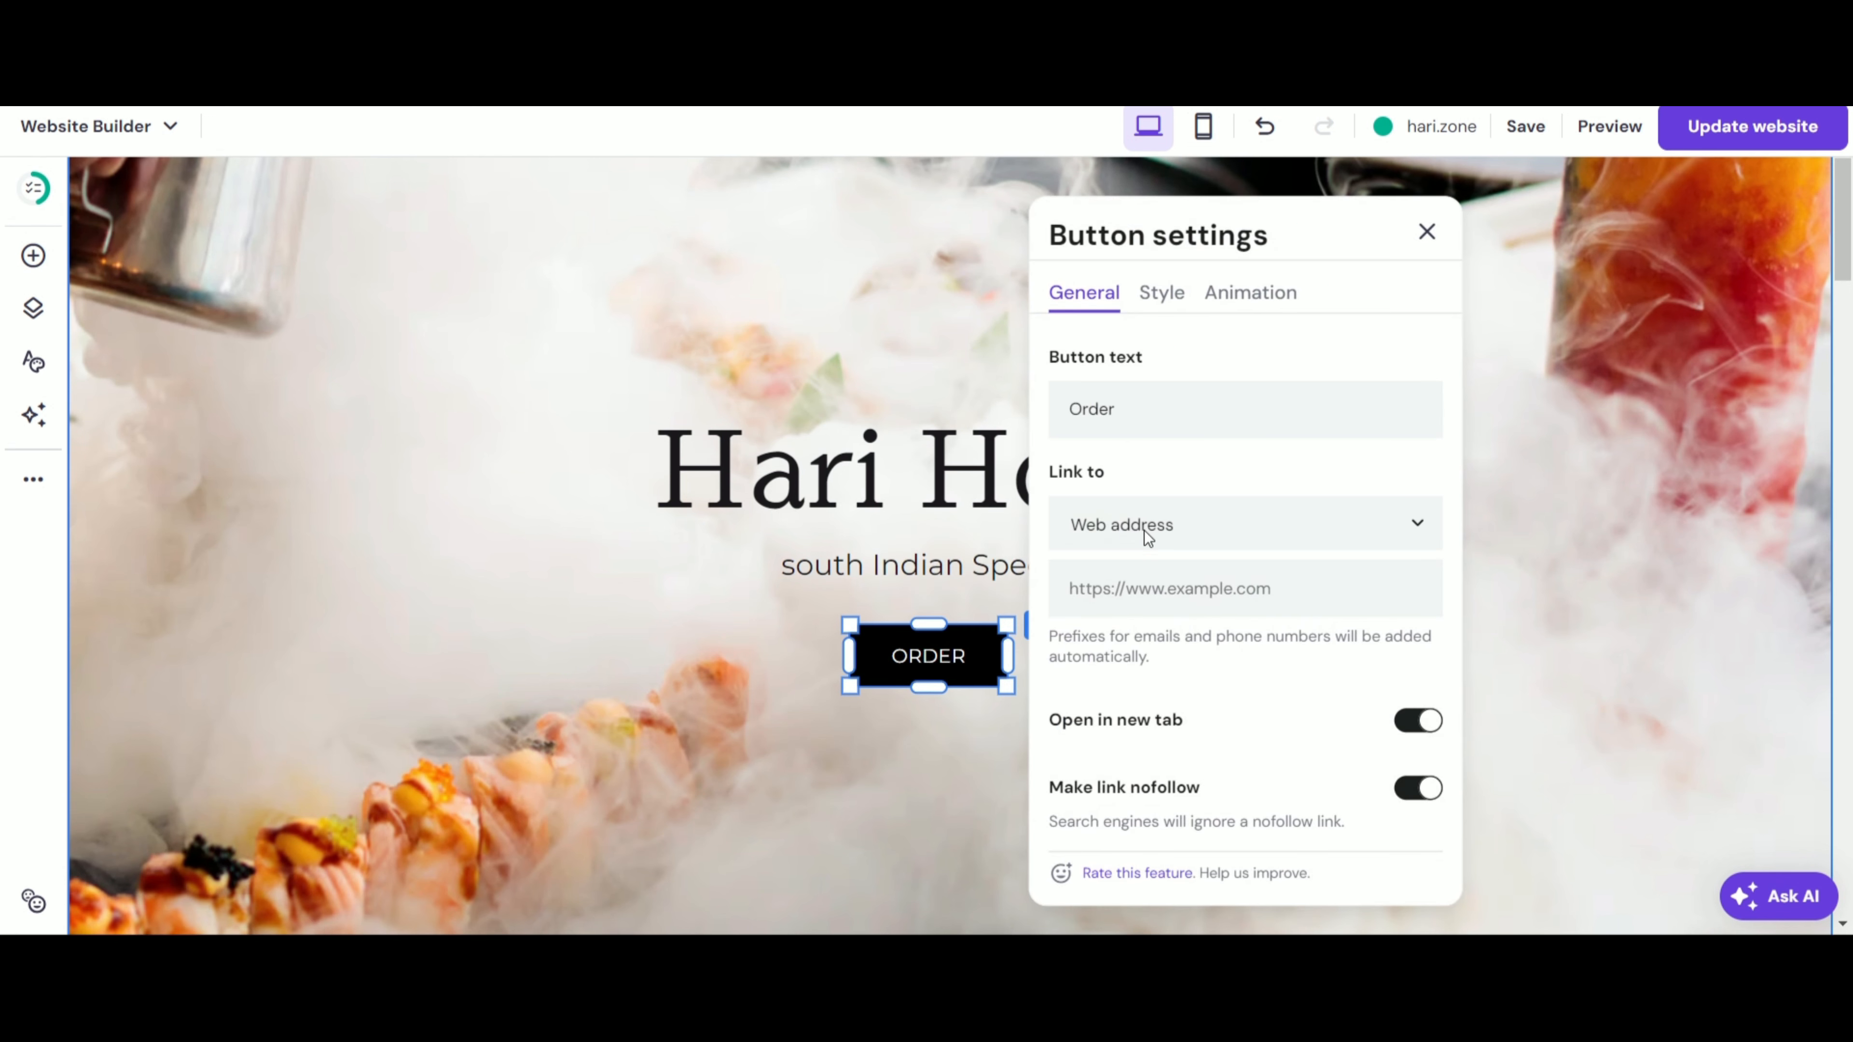
click(1161, 588)
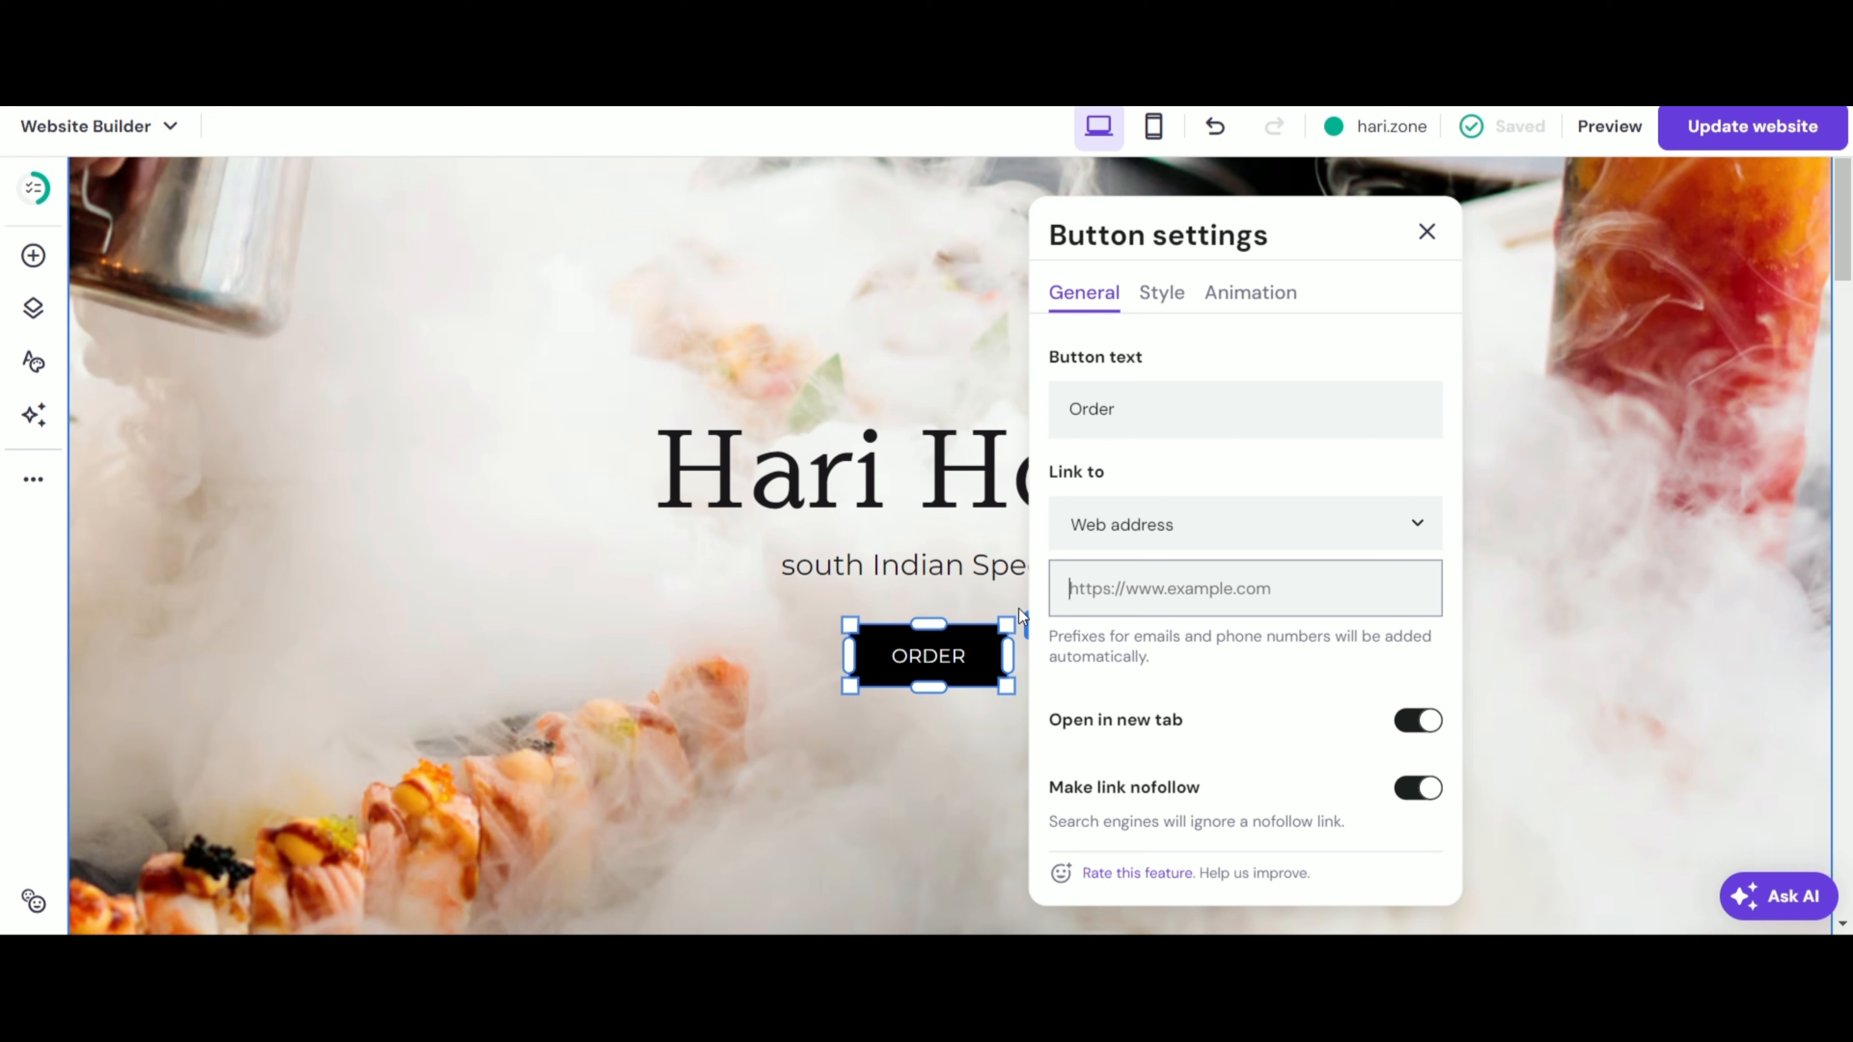
- Paste the WhatsApp link as the Order button's web address and set the button's text size to 21
key(ctrl+v)
key(ctrl+v)
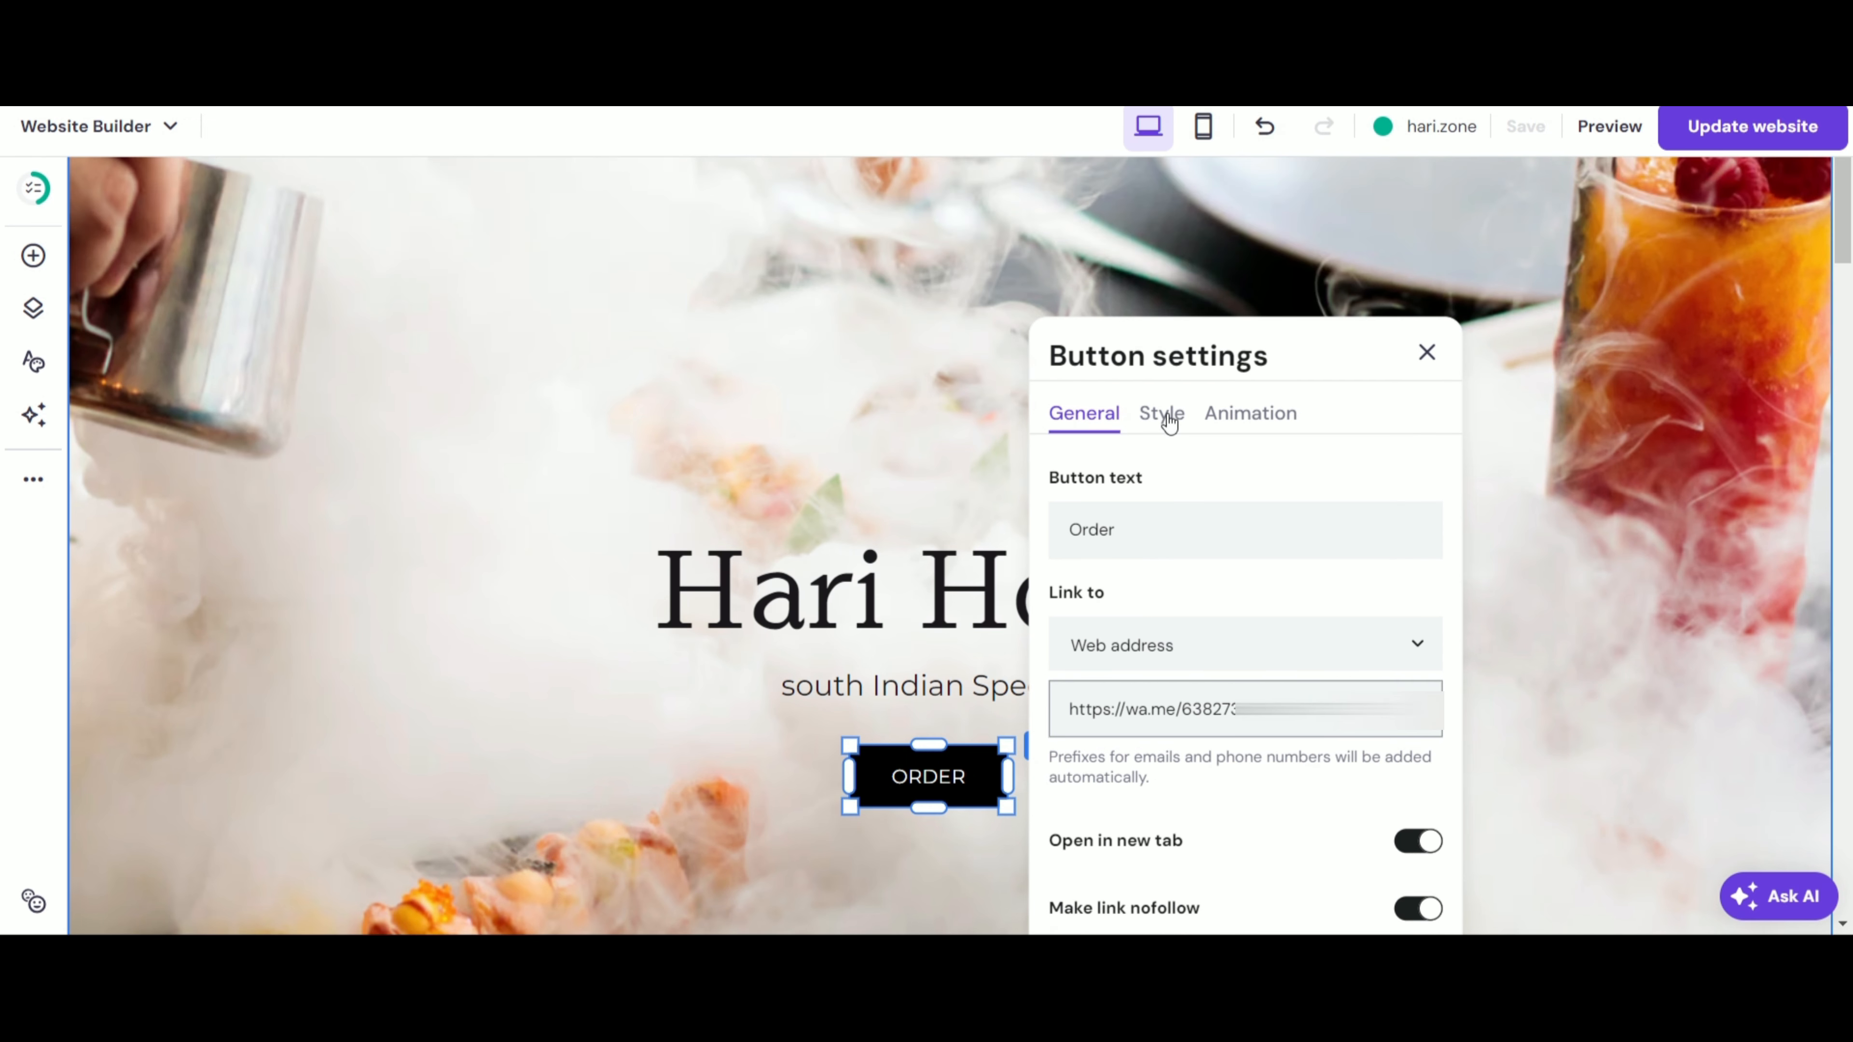
click(1163, 416)
drag(1108, 752, 1147, 752)
scroll(1057, 871, down, 1)
mouse_move(1056, 871)
mouse_down()
mouse_move(1146, 868)
mouse_move(1063, 869)
mouse_up()
scroll(1124, 866, down, 2)
scroll(1121, 863, down, 4)
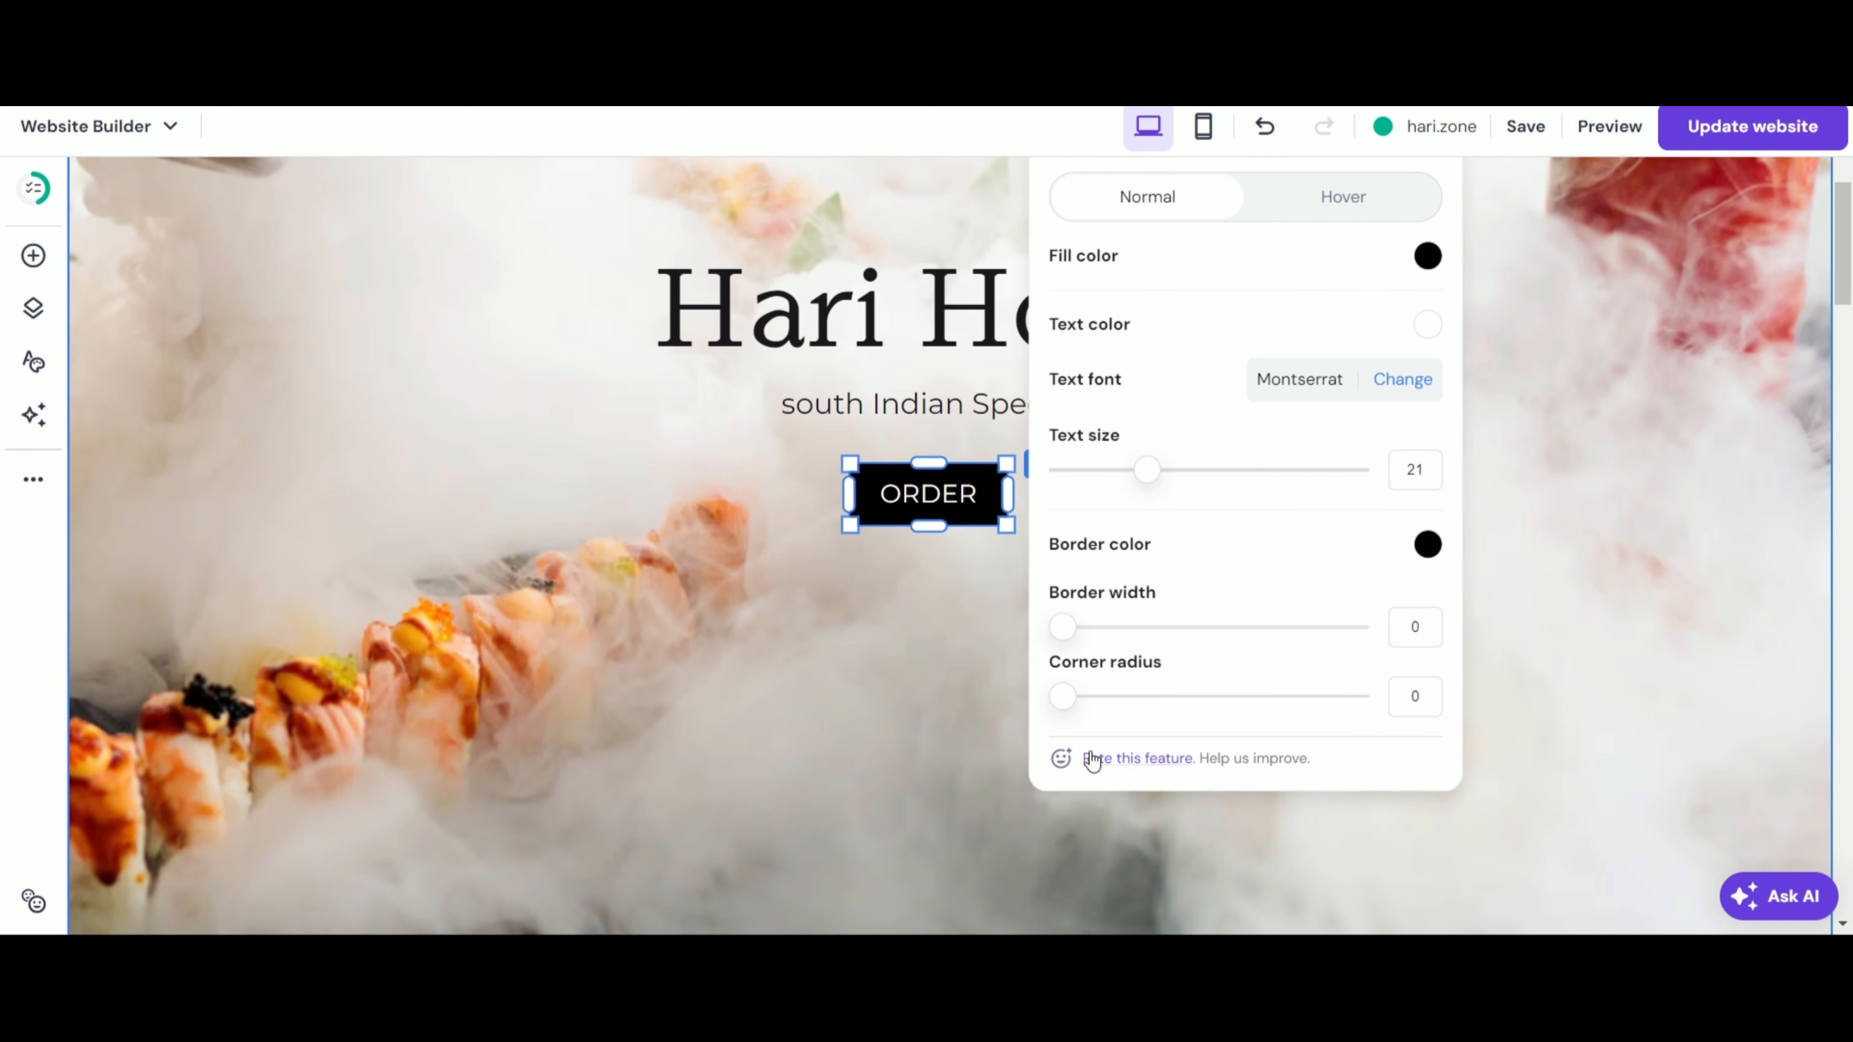
scroll(1163, 698, up, 5)
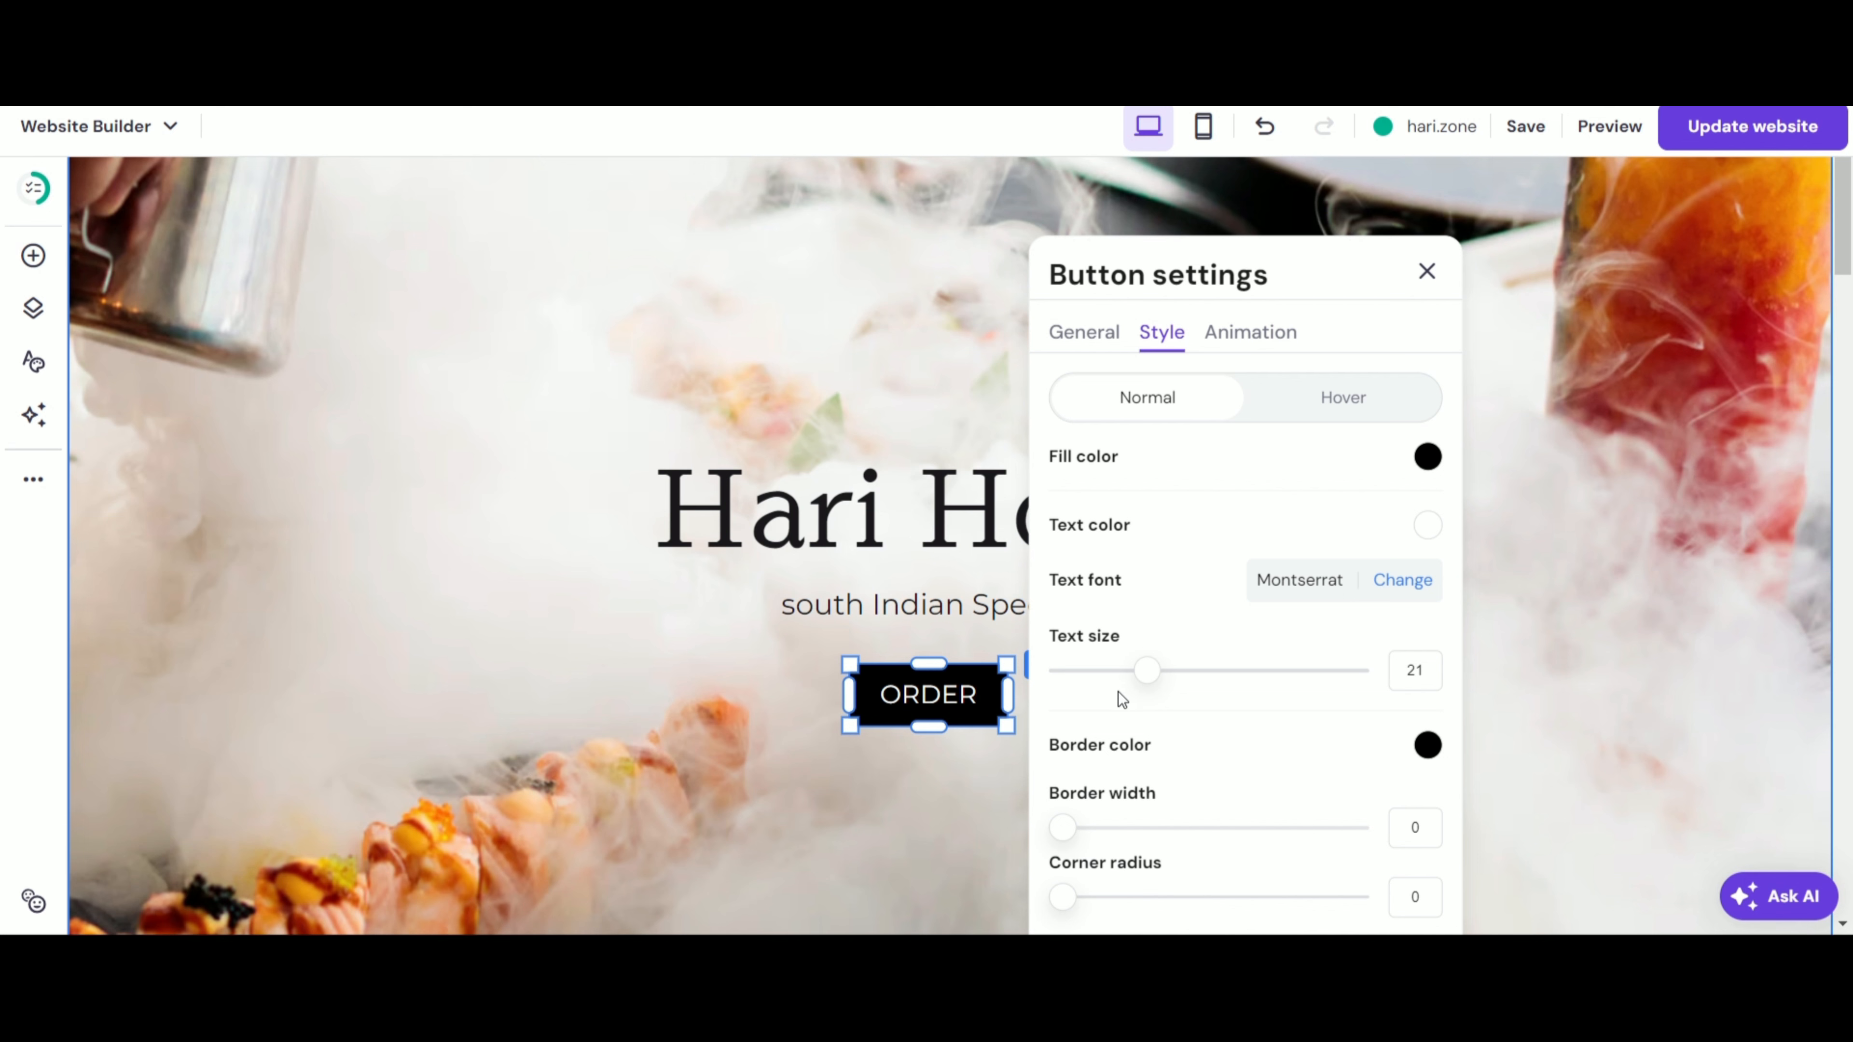
- Look at the Order button's fill colour options and apply the Scale animation to the button
click(1426, 458)
drag(1685, 649, 1433, 794)
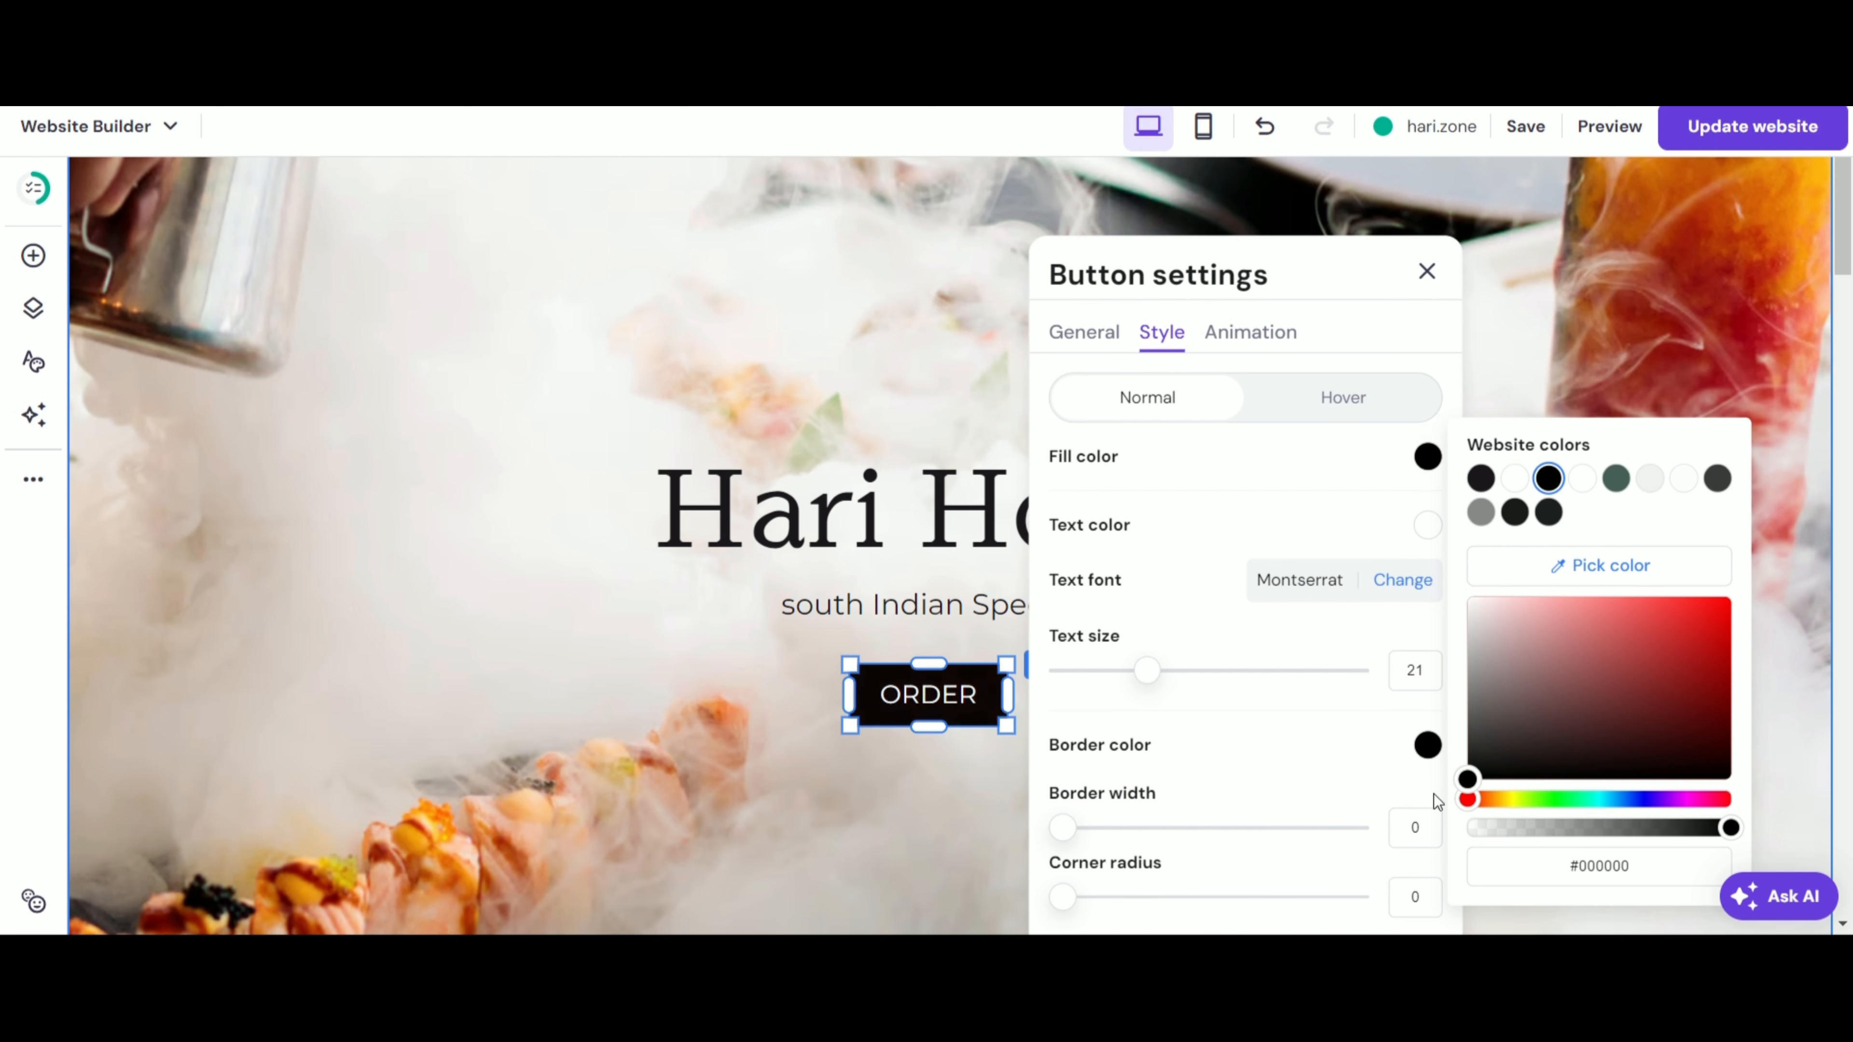
click(1245, 491)
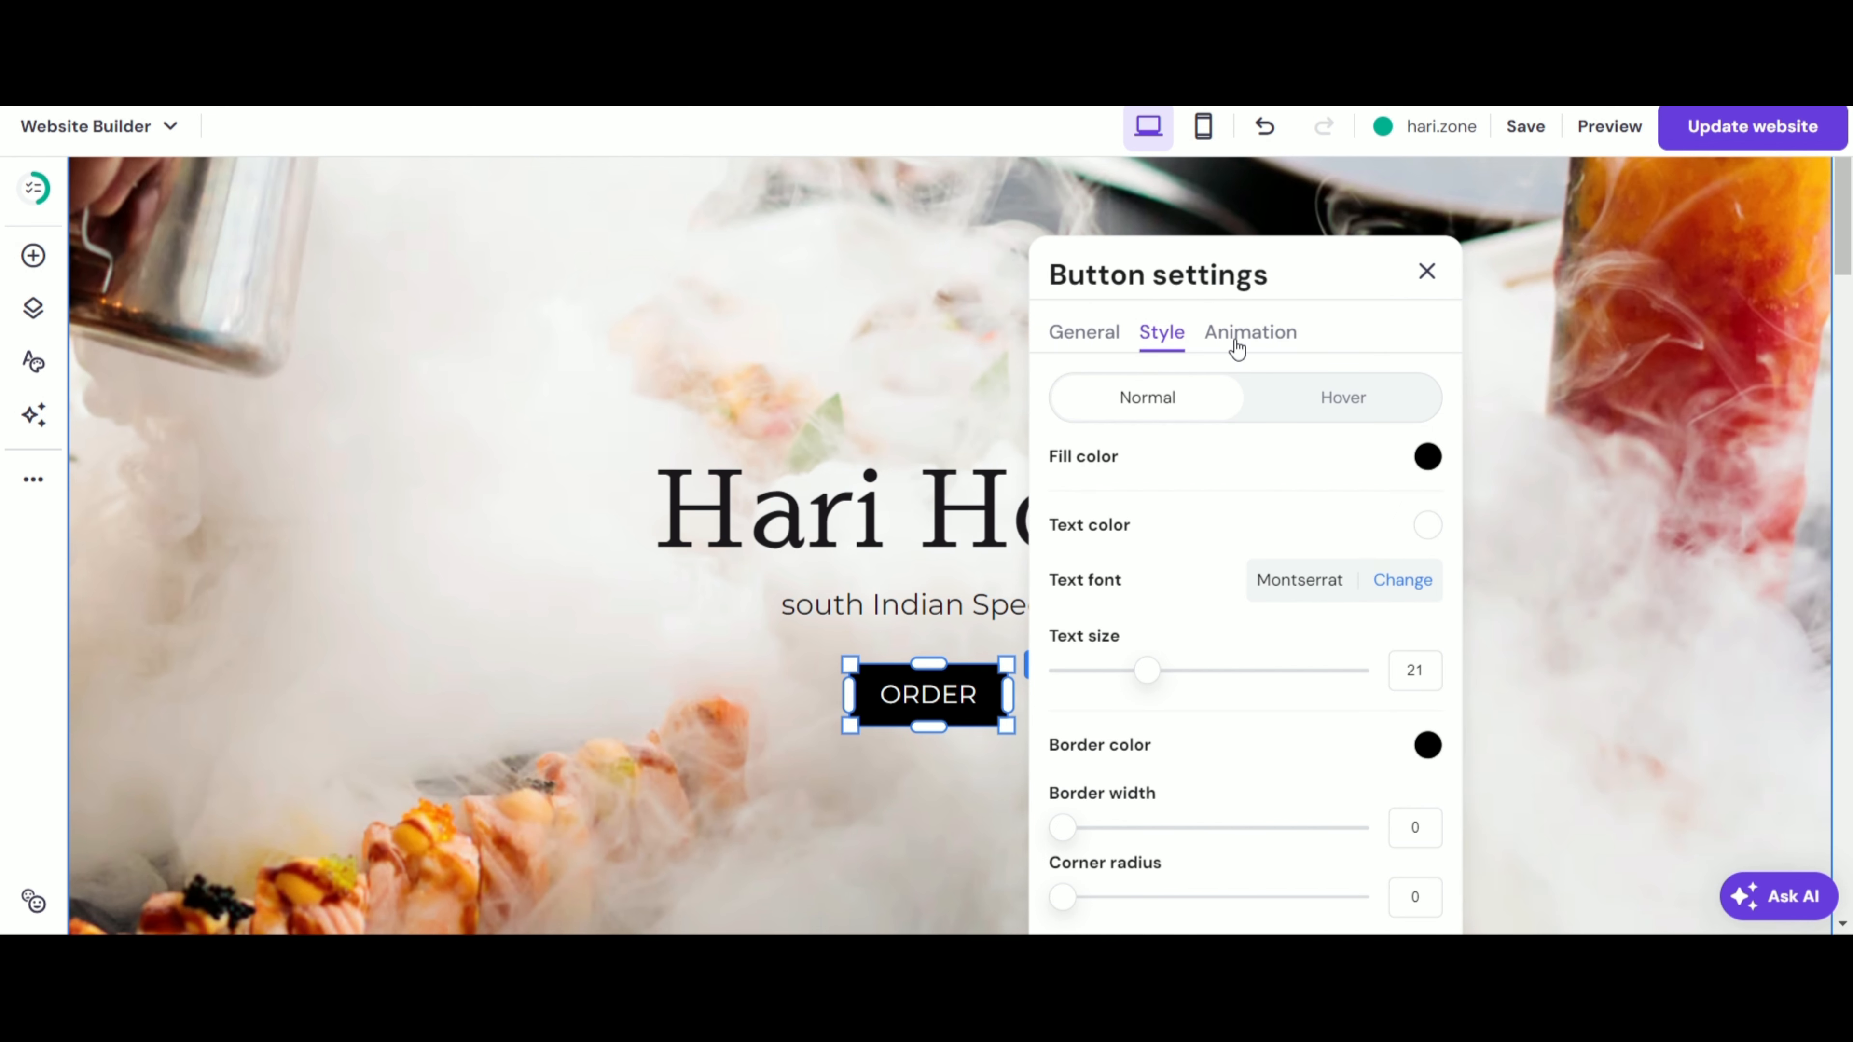
click(1240, 338)
click(1377, 584)
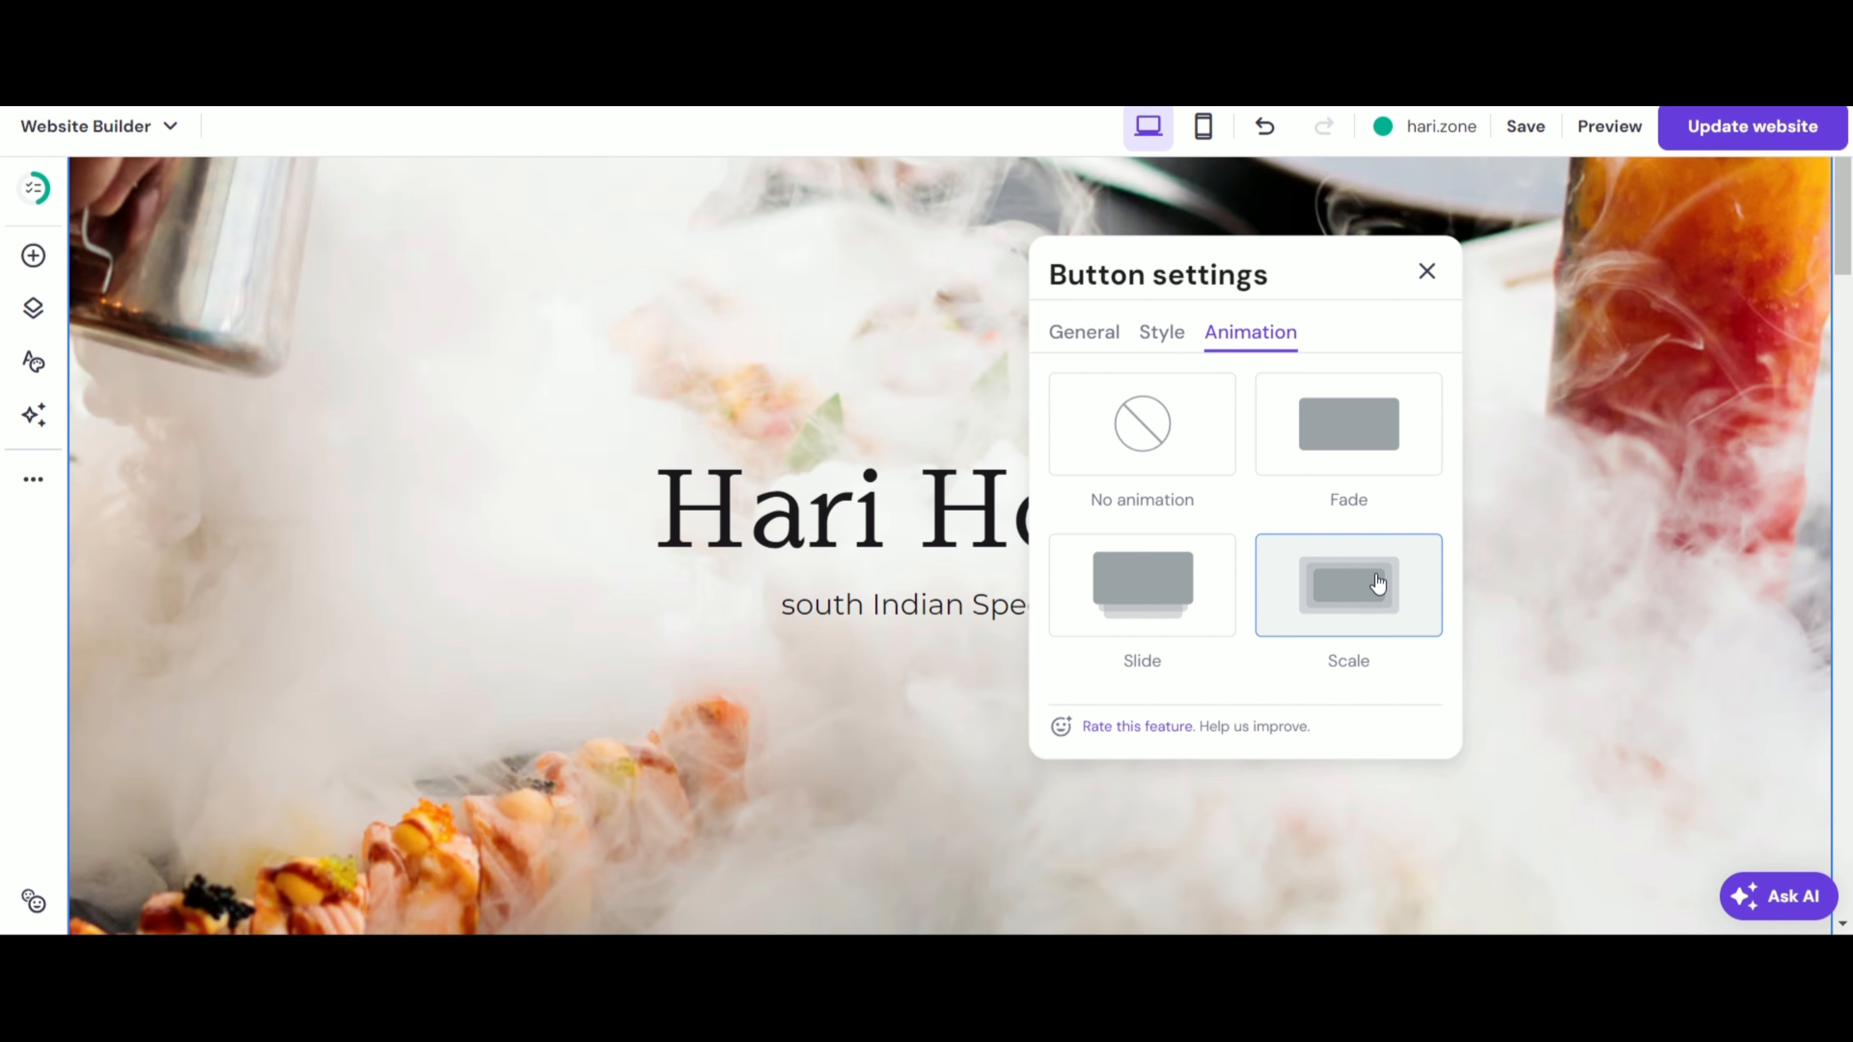
click(1427, 271)
click(1497, 618)
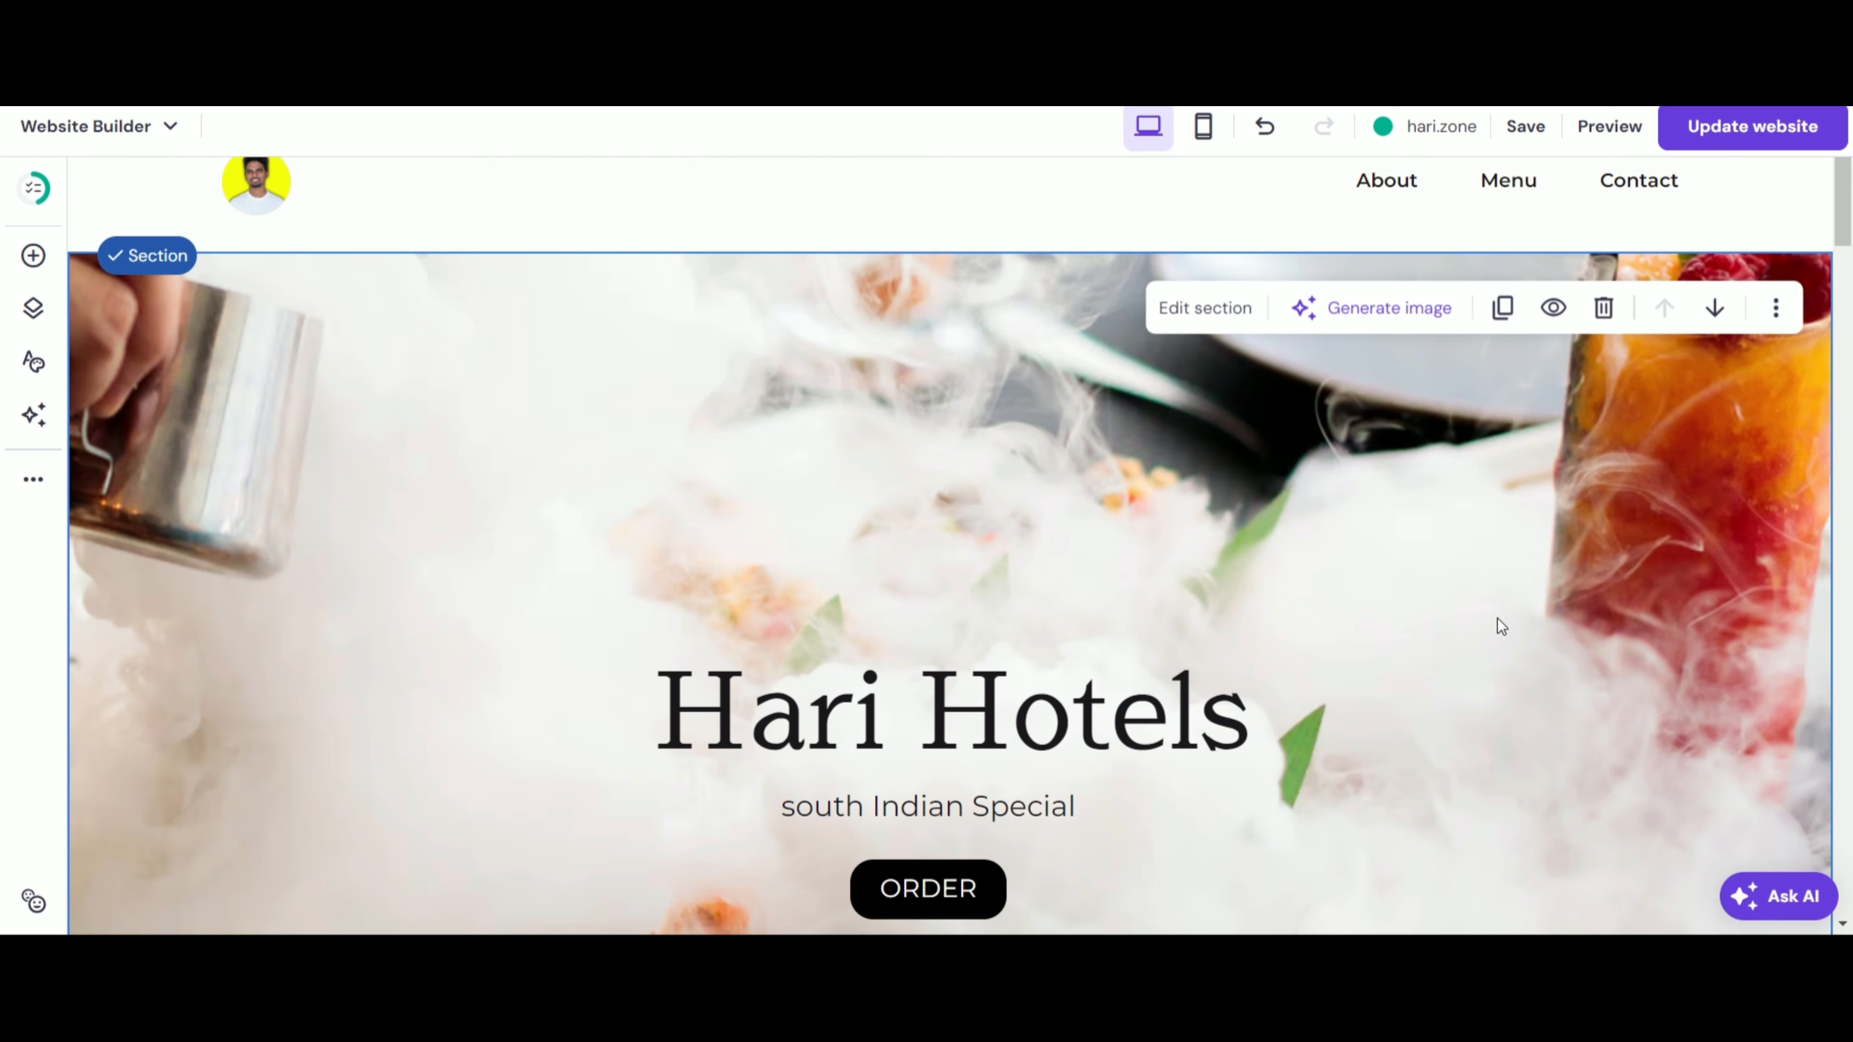
- Look through the media library for a replacement for the salmon sushi image in the Menu section
scroll(1102, 617, down, 10)
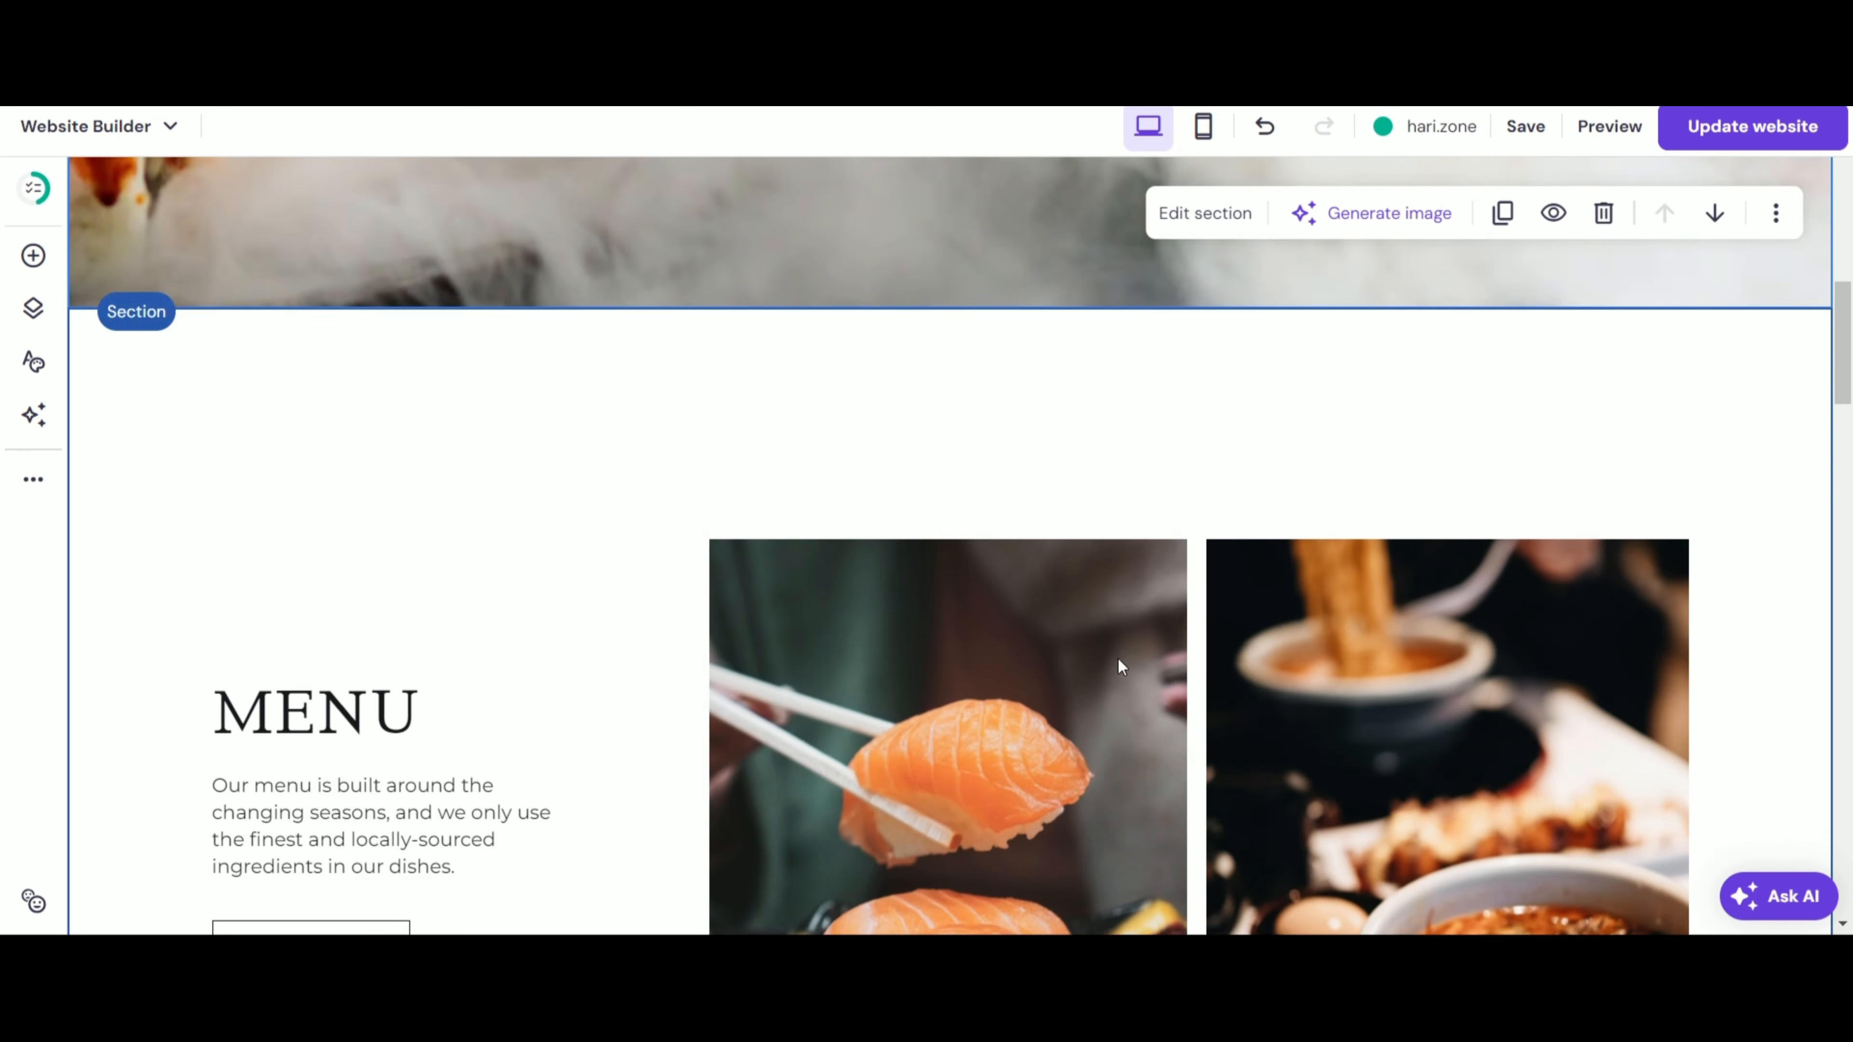
scroll(1118, 666, down, 4)
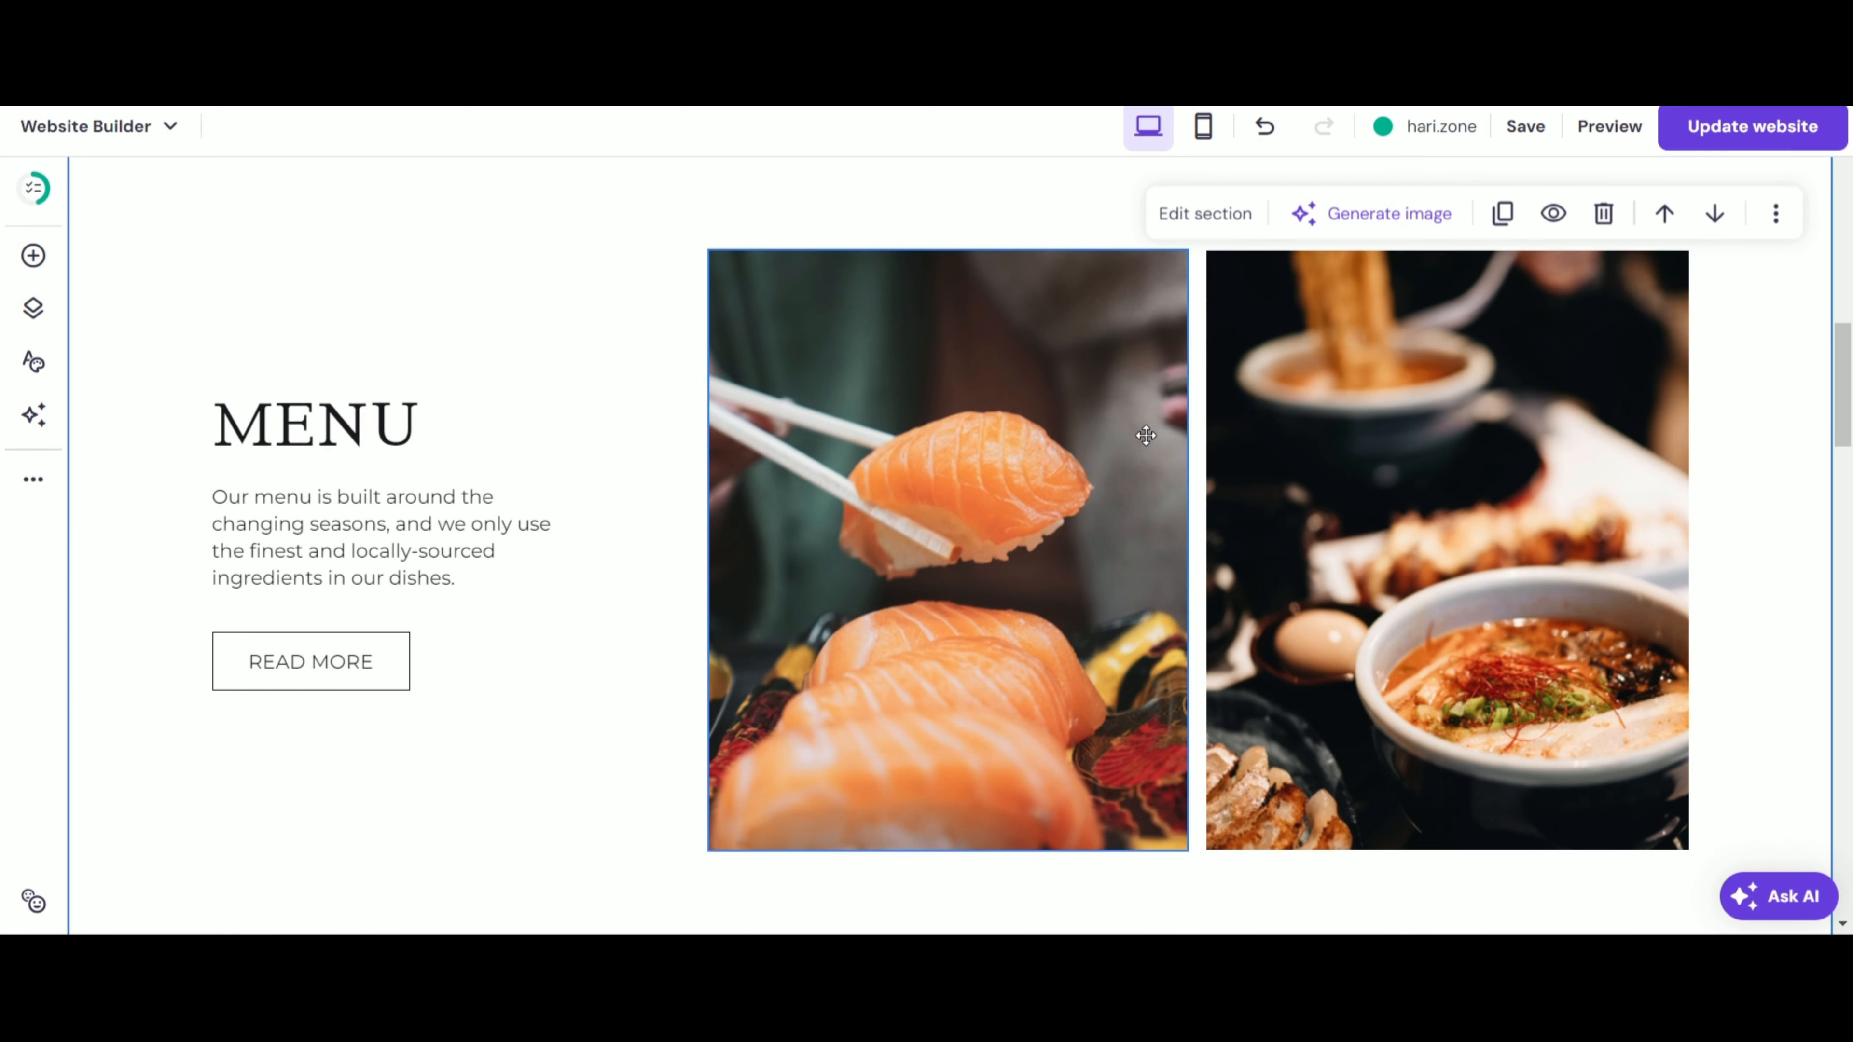
click(972, 449)
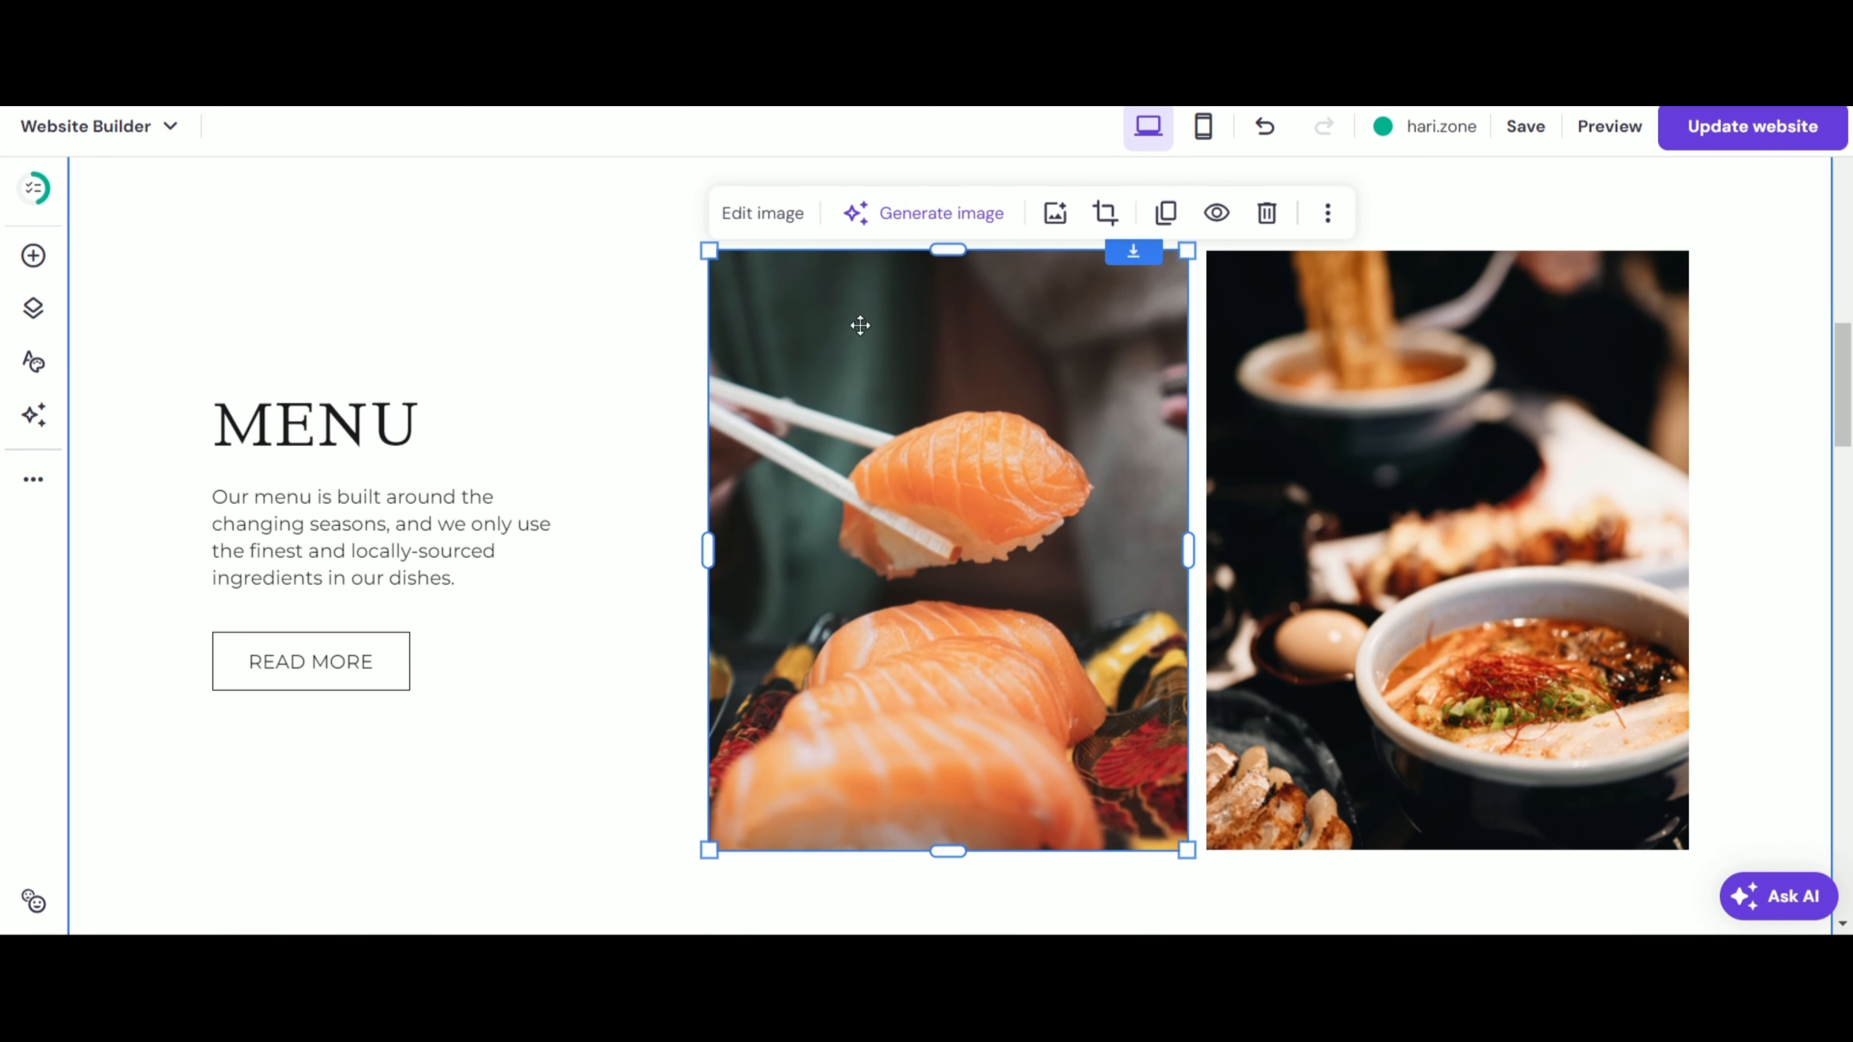
click(762, 212)
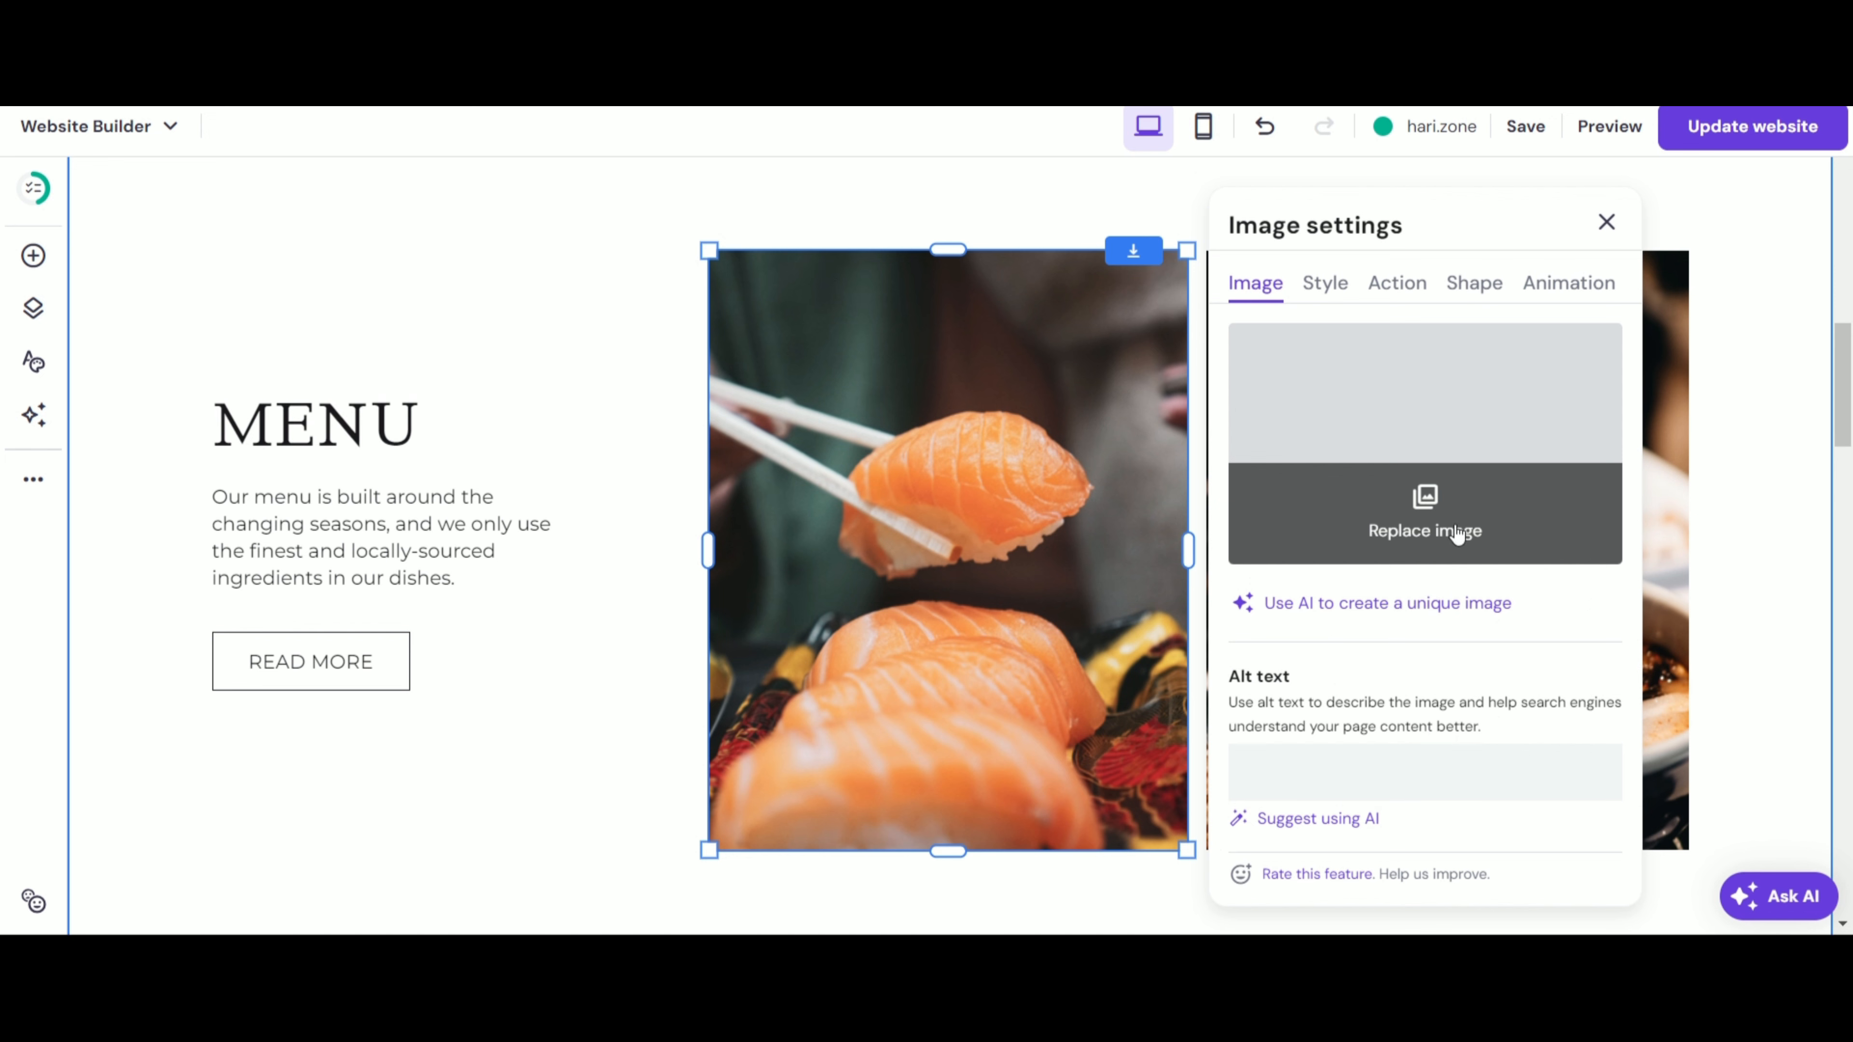
click(1438, 520)
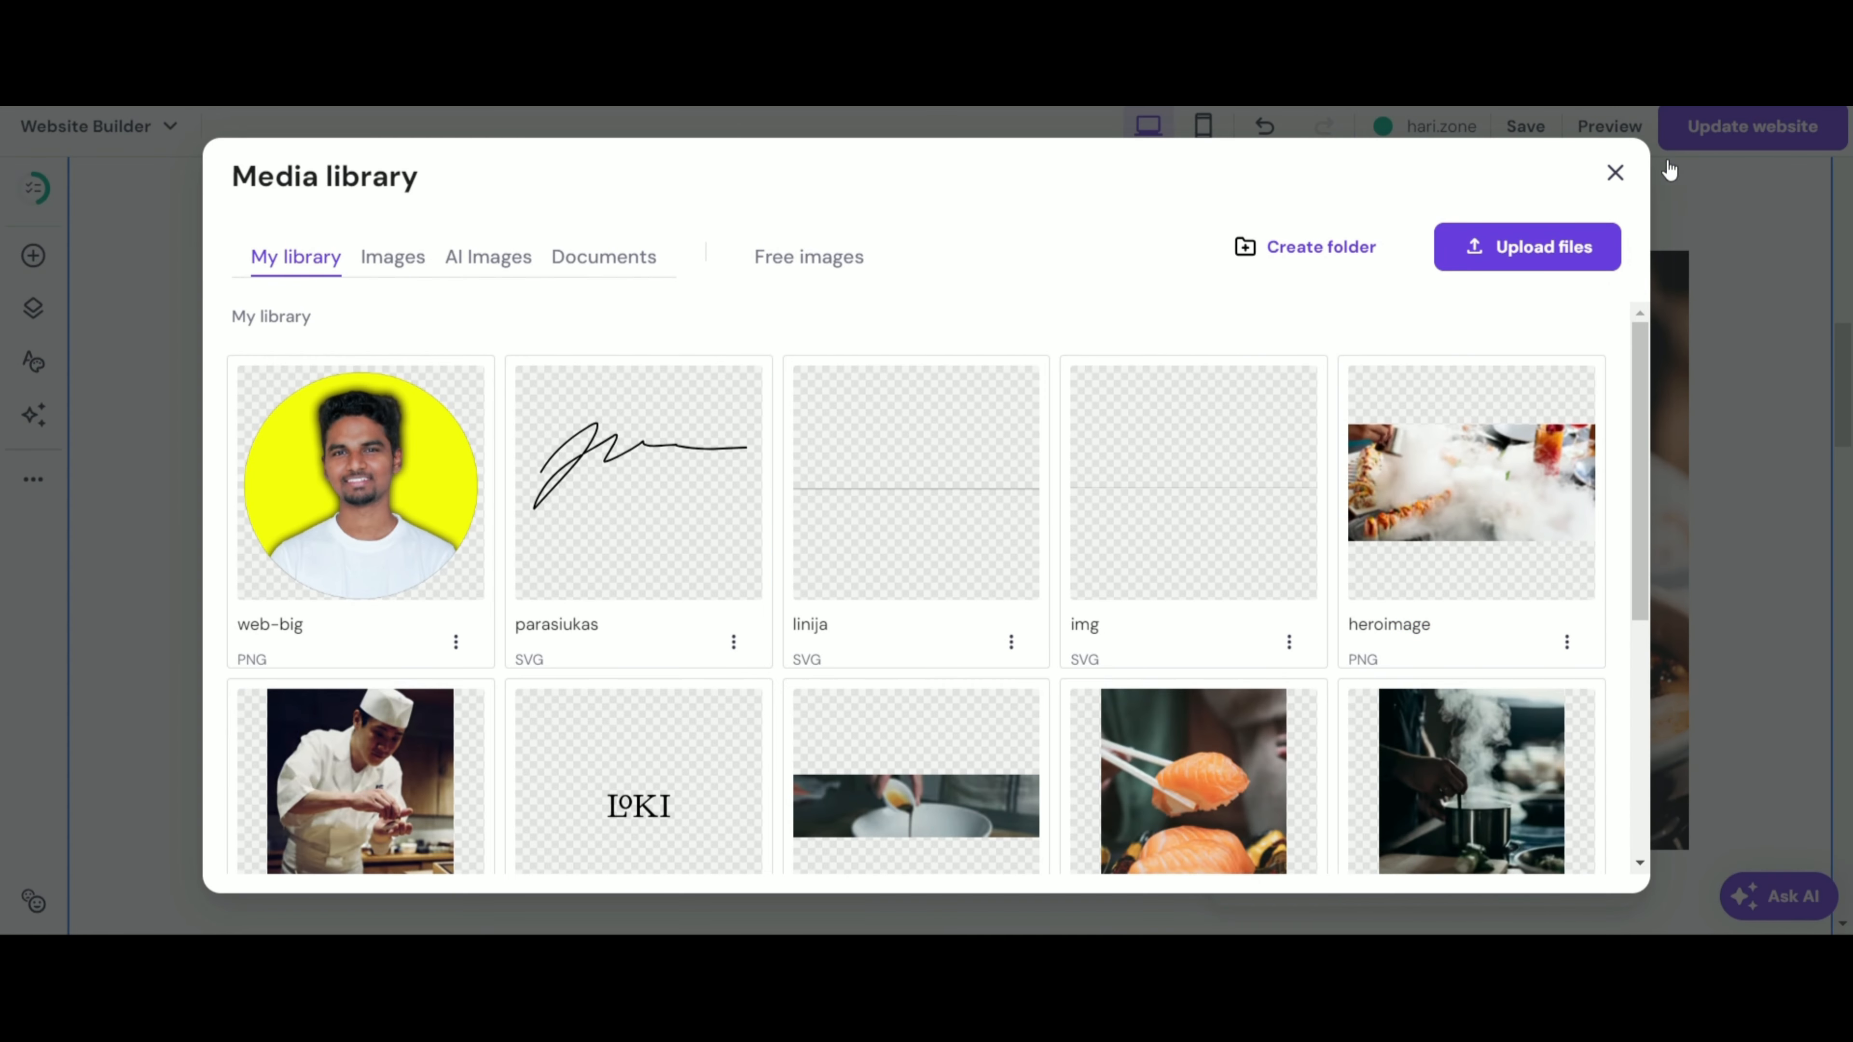
click(1615, 175)
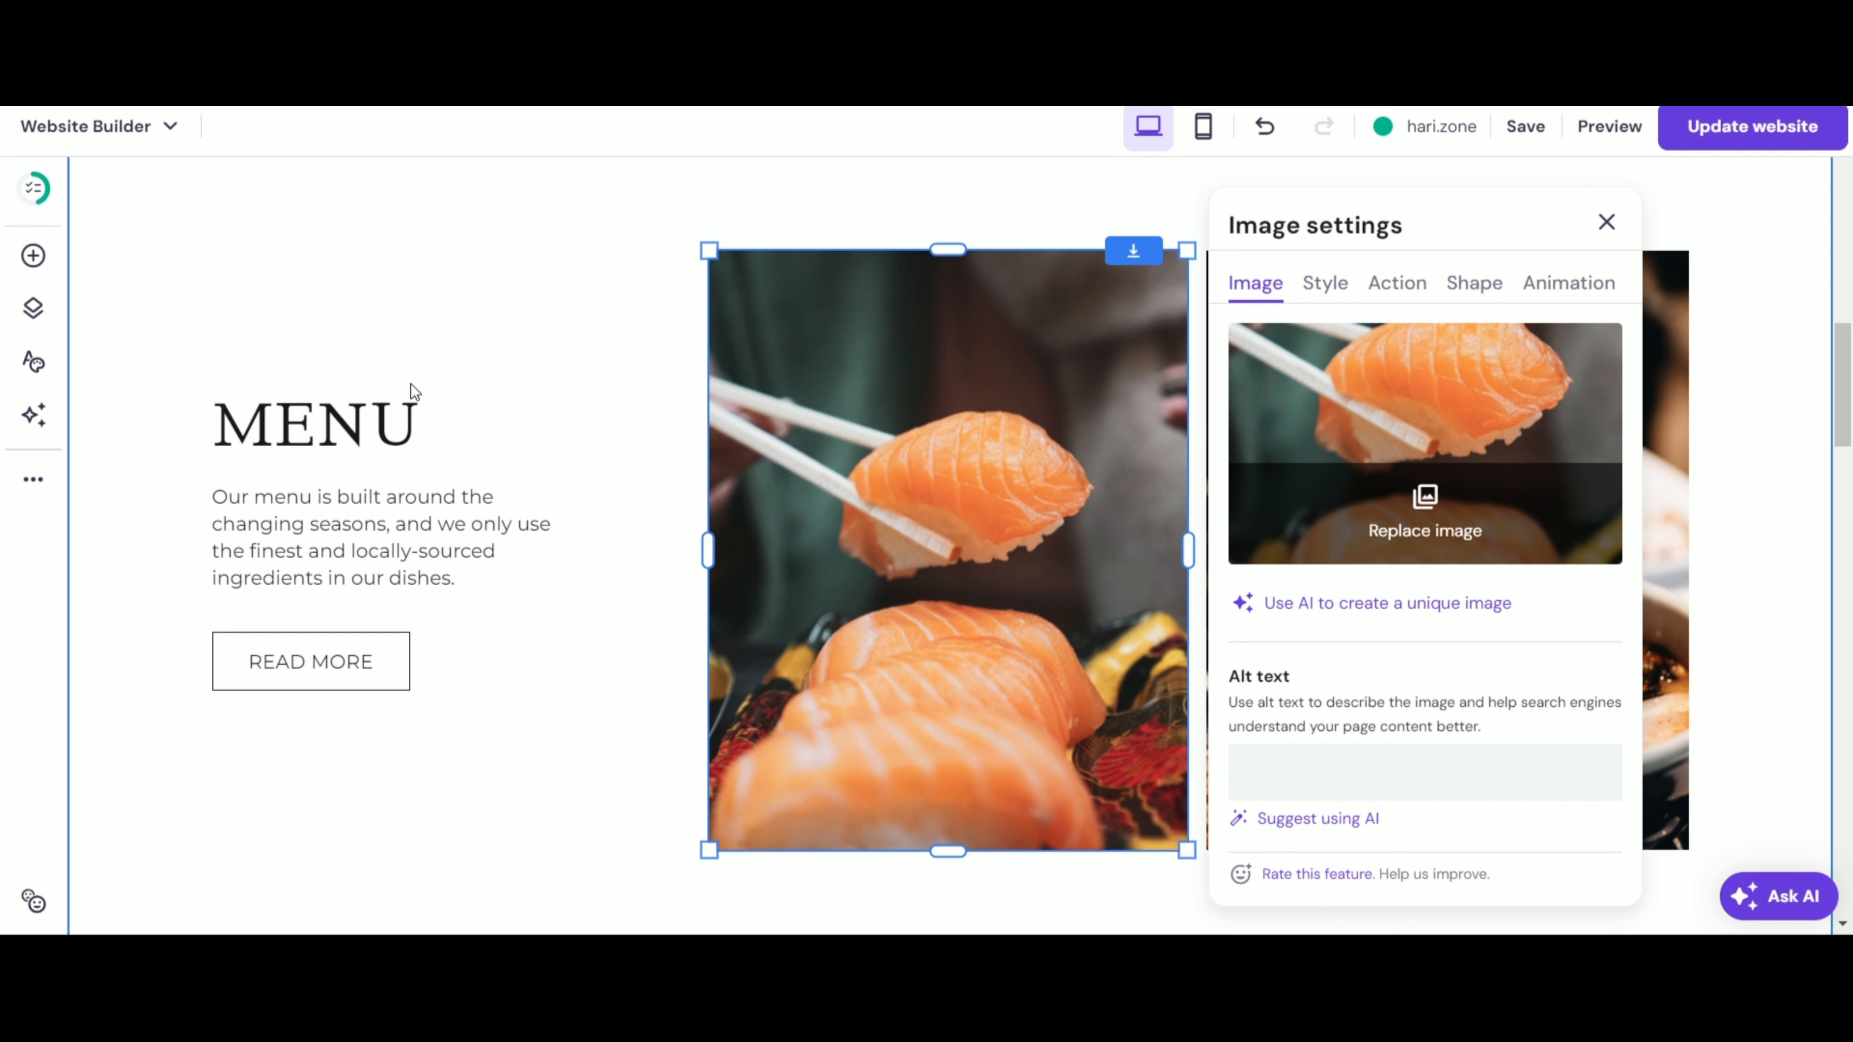
scroll(1630, 536, down, 3)
- Publish the website changes and test the Order button on the live site
scroll(1386, 572, up, 10)
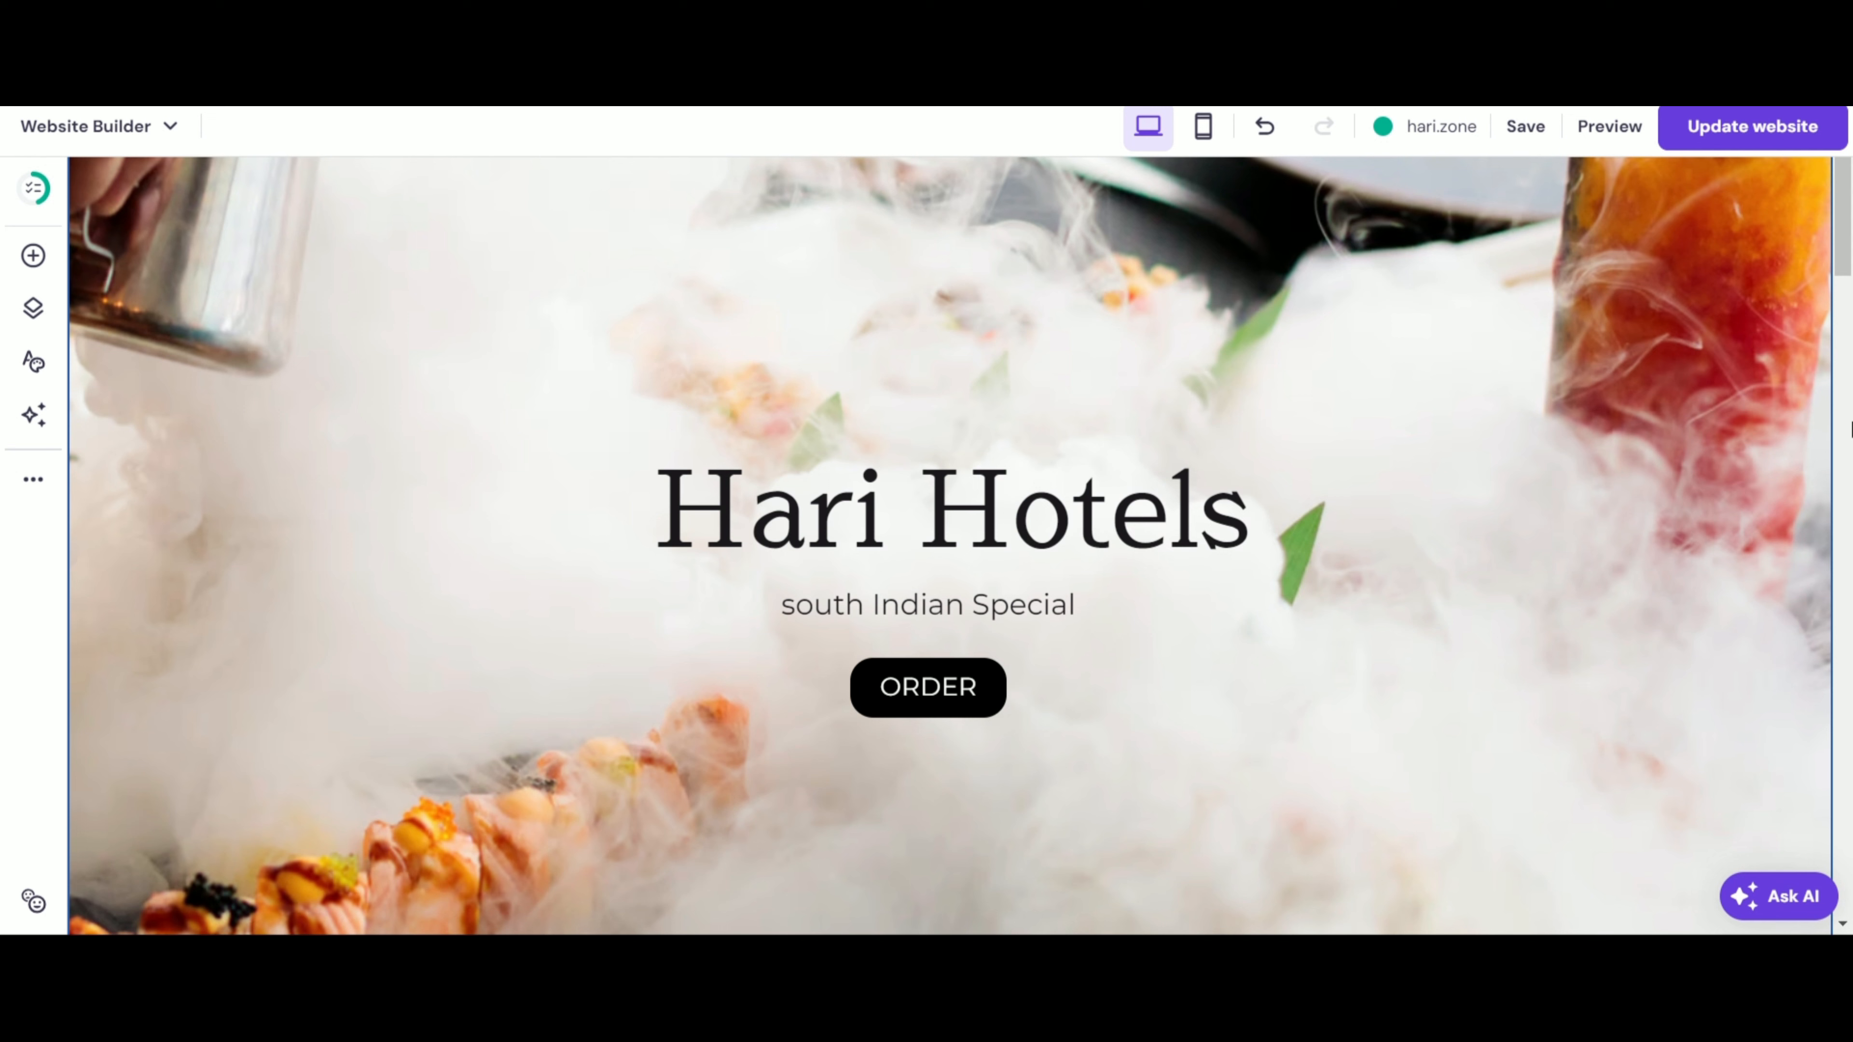
click(1747, 138)
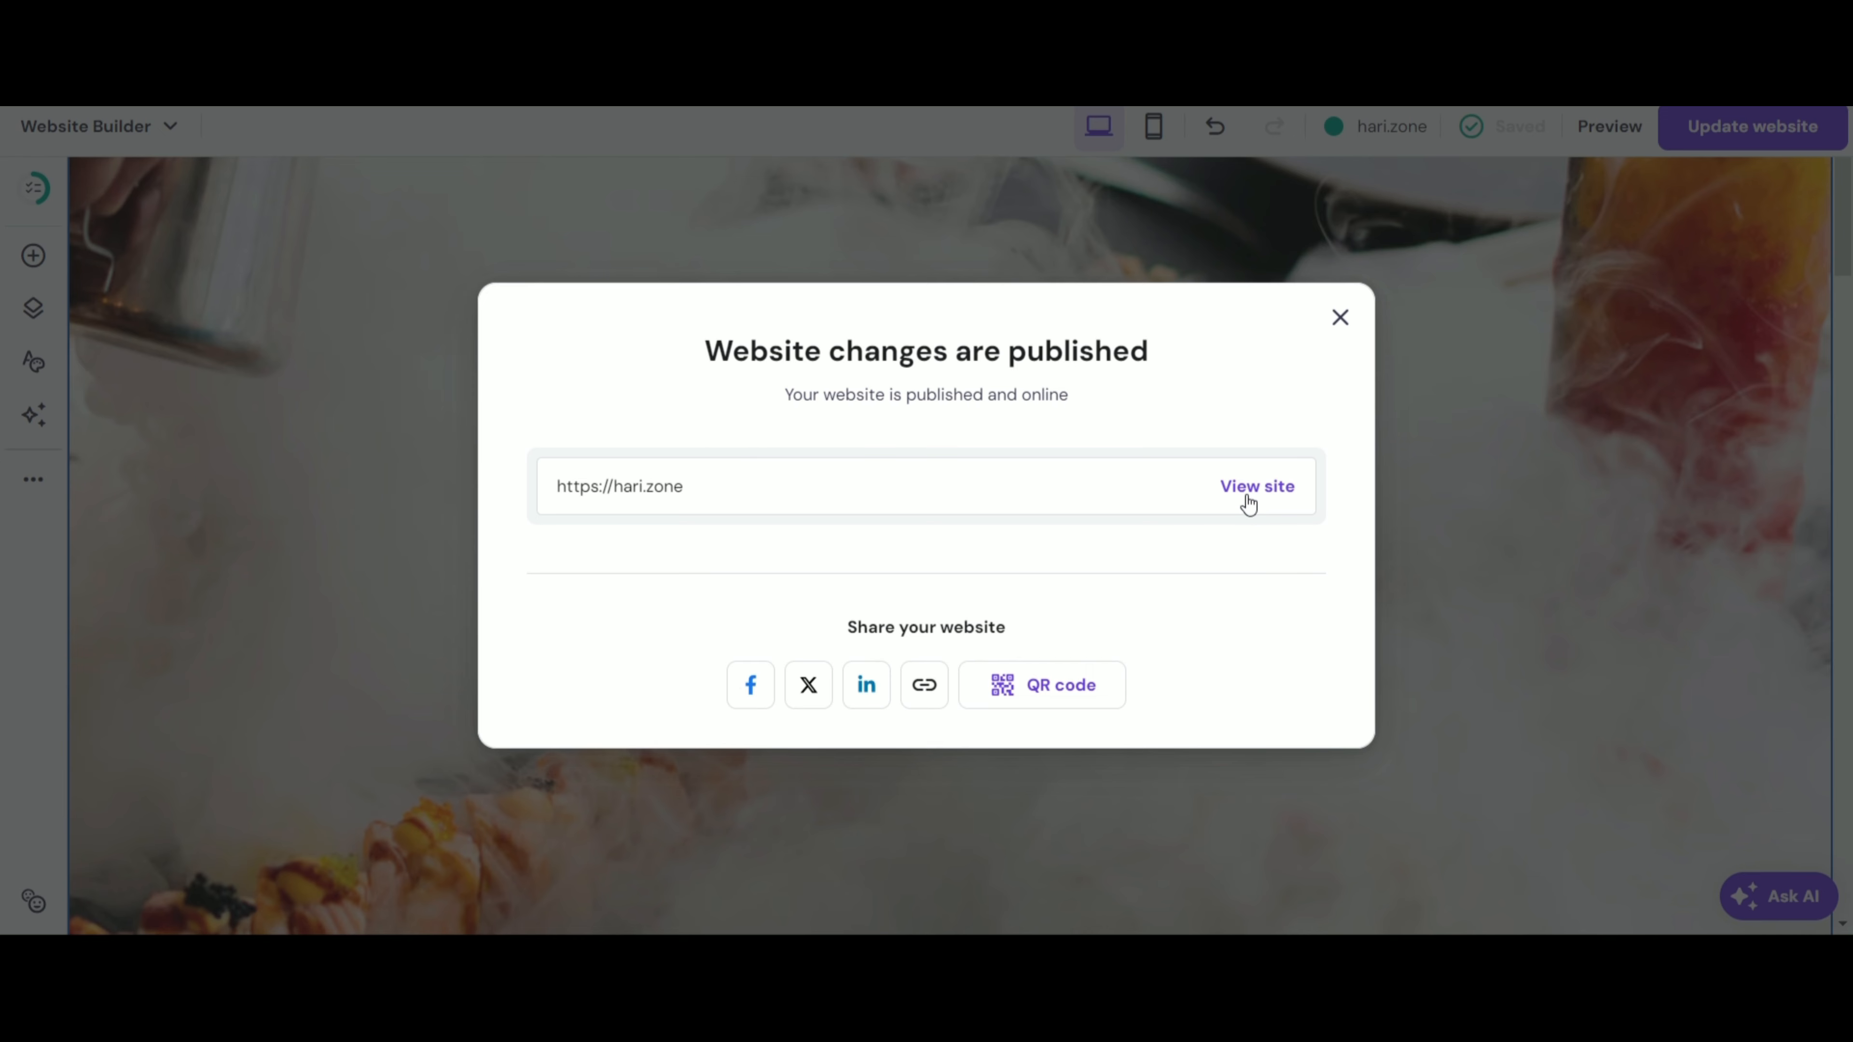
click(1247, 500)
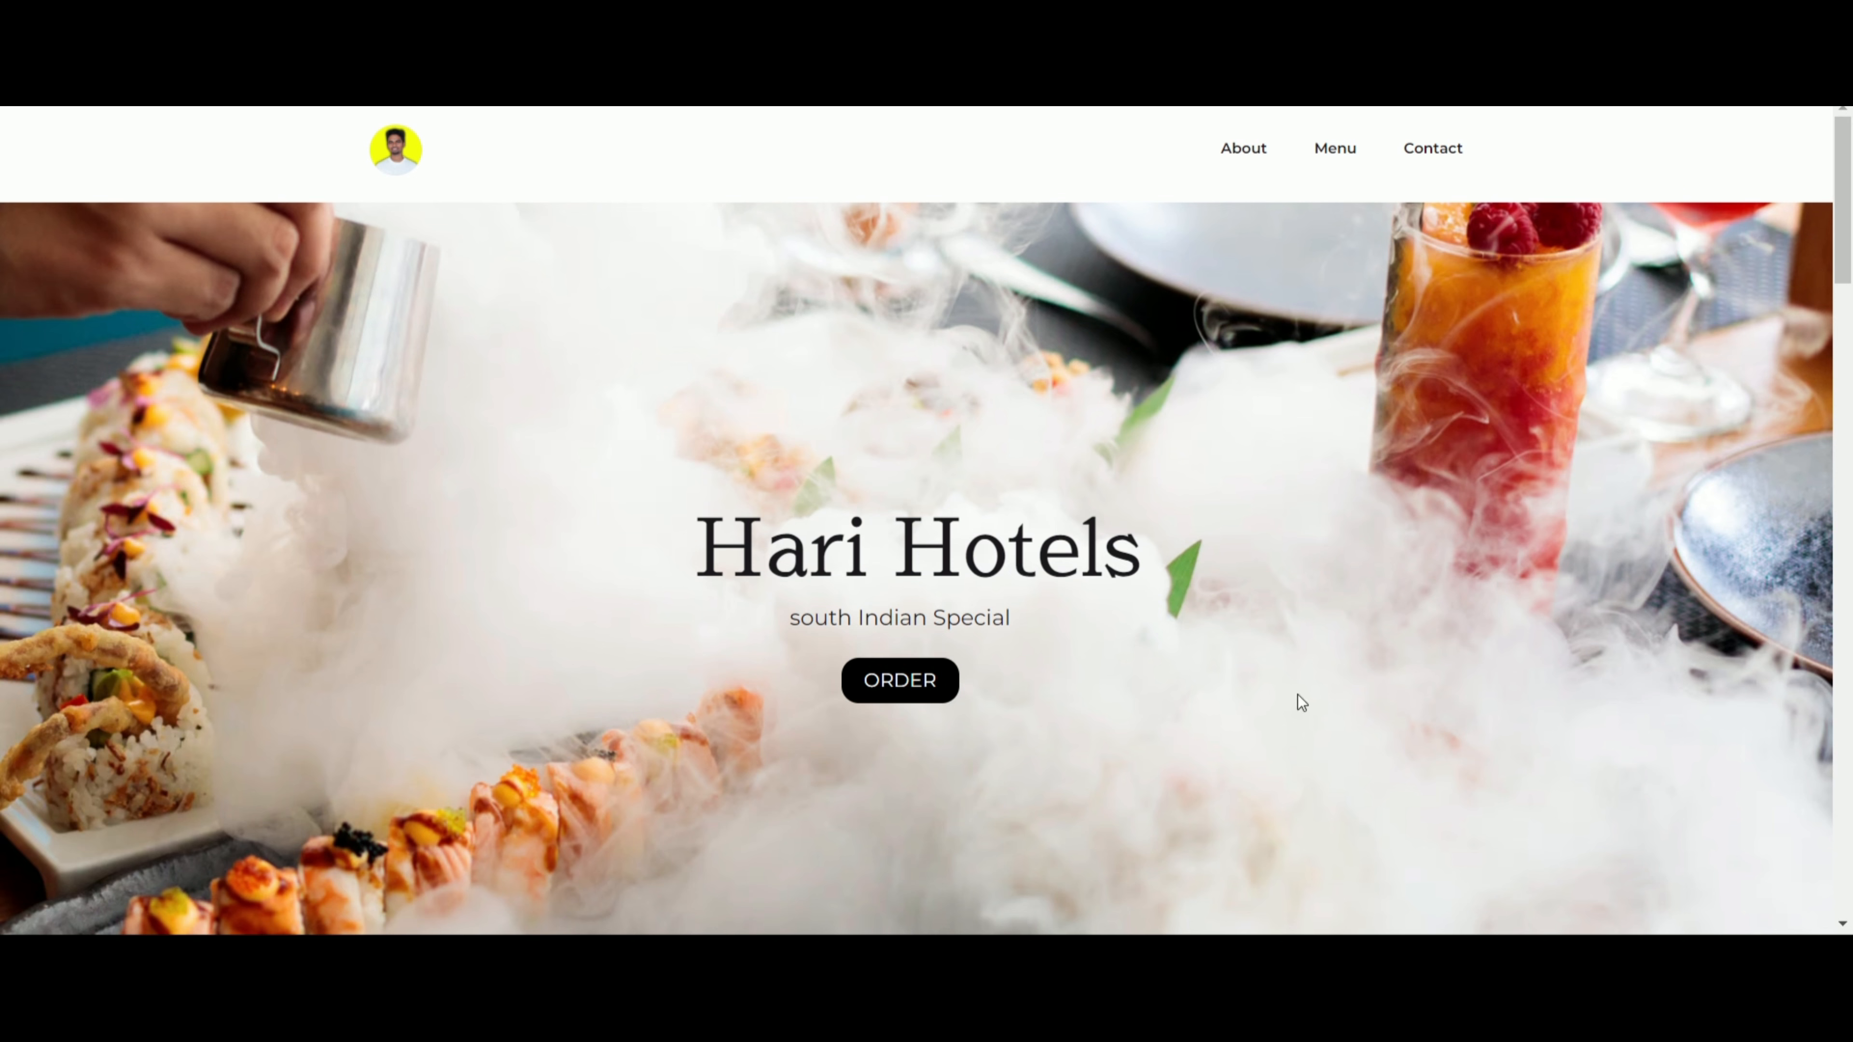
click(922, 702)
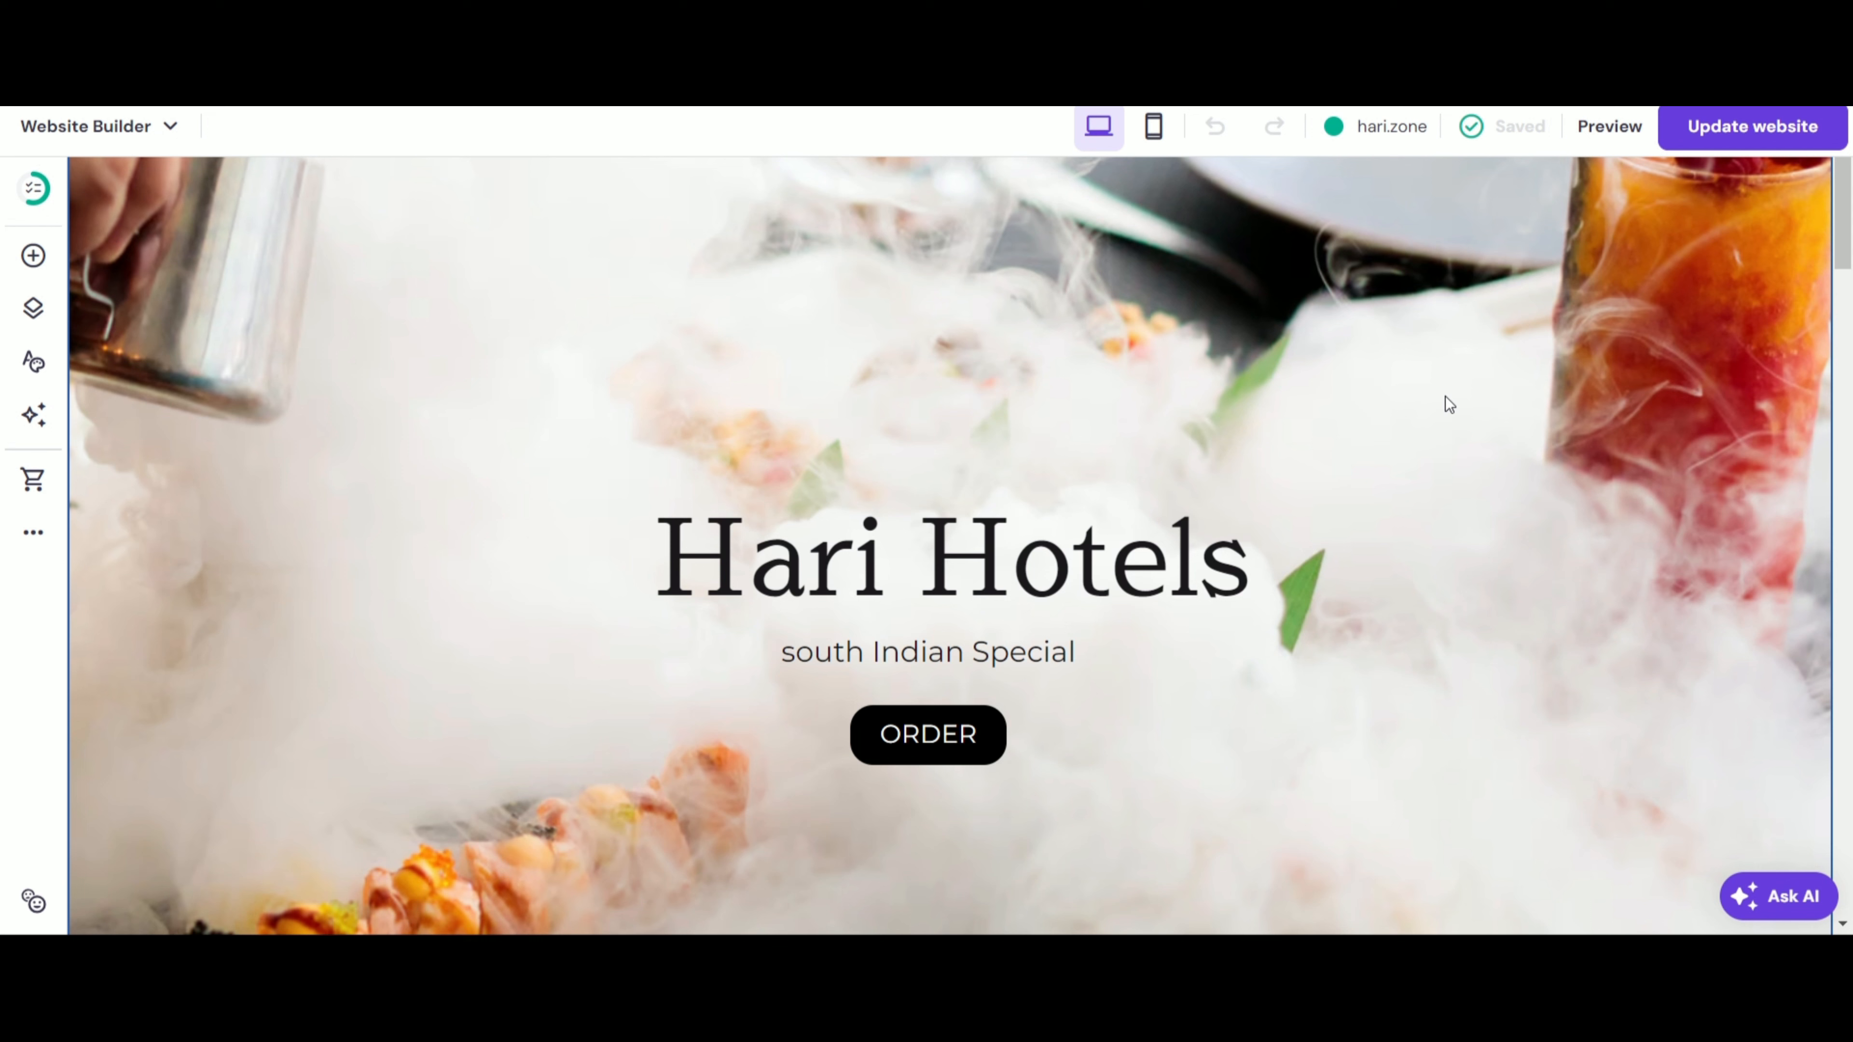
- Add a new page to the website using the online store's Product list layout
click(43, 313)
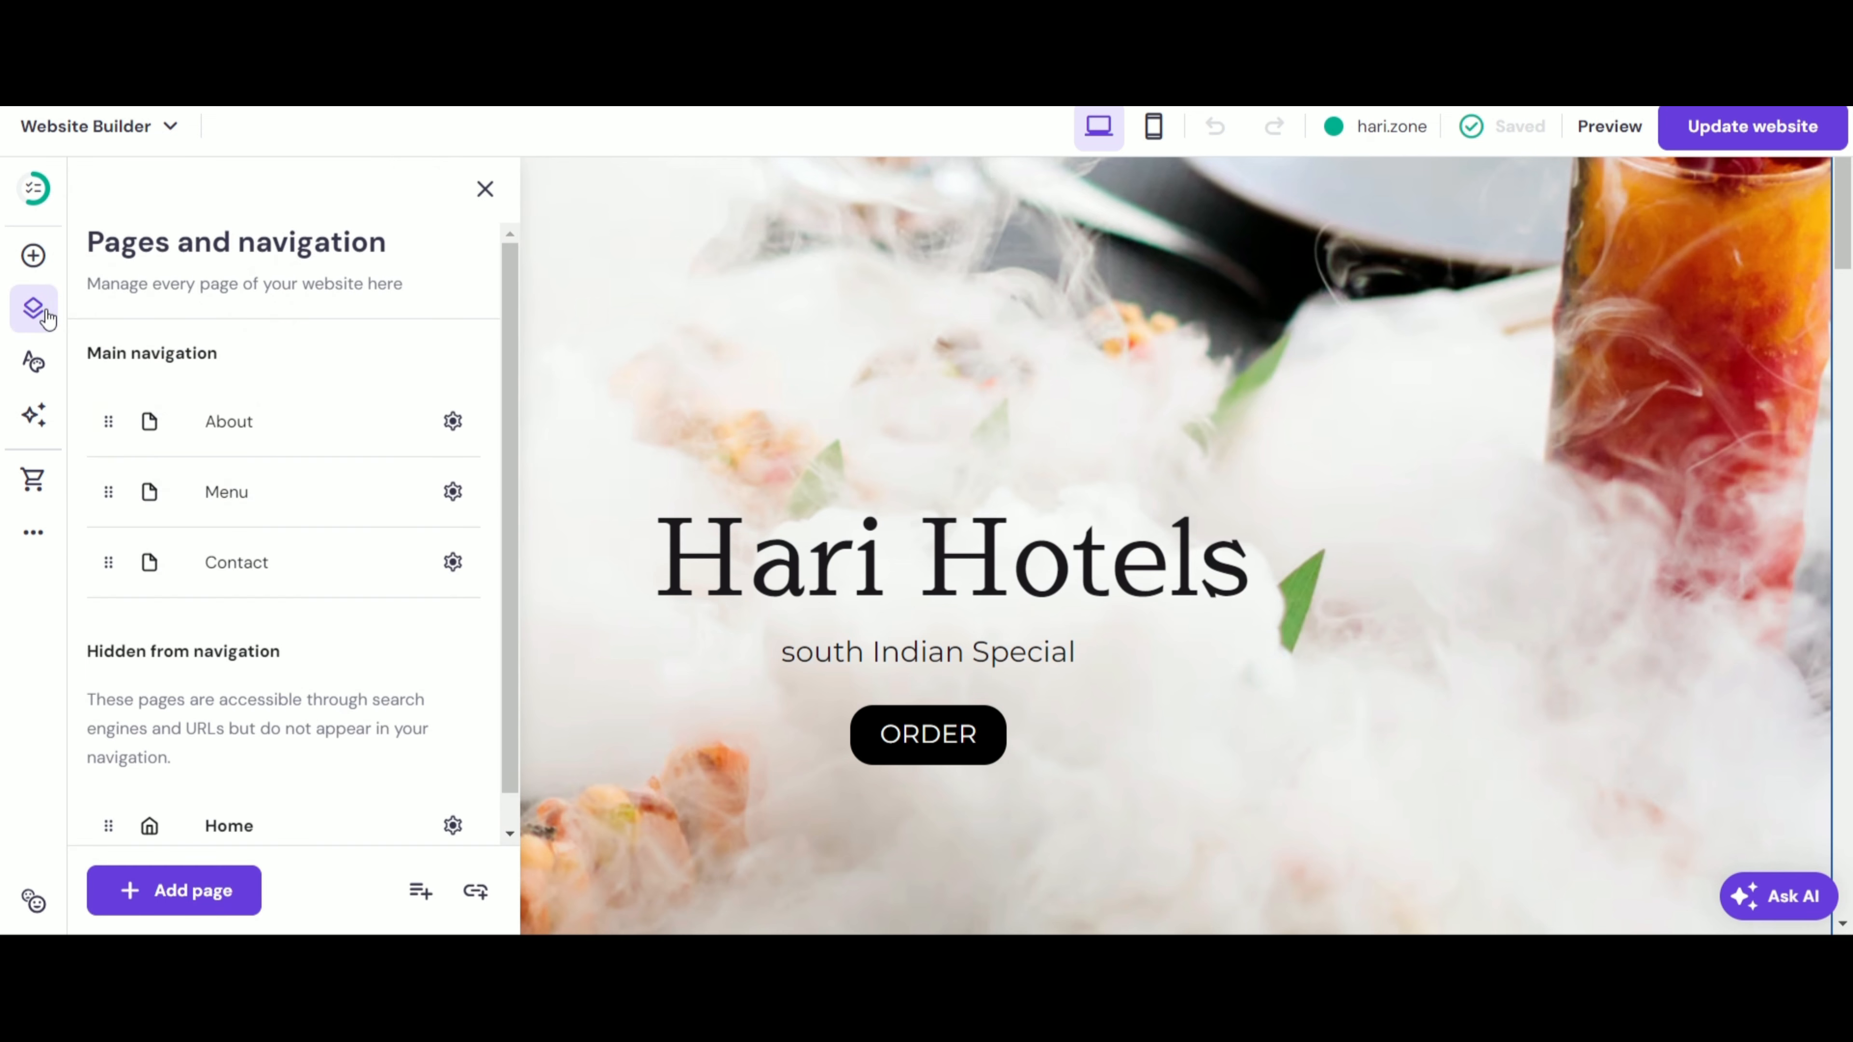
click(235, 894)
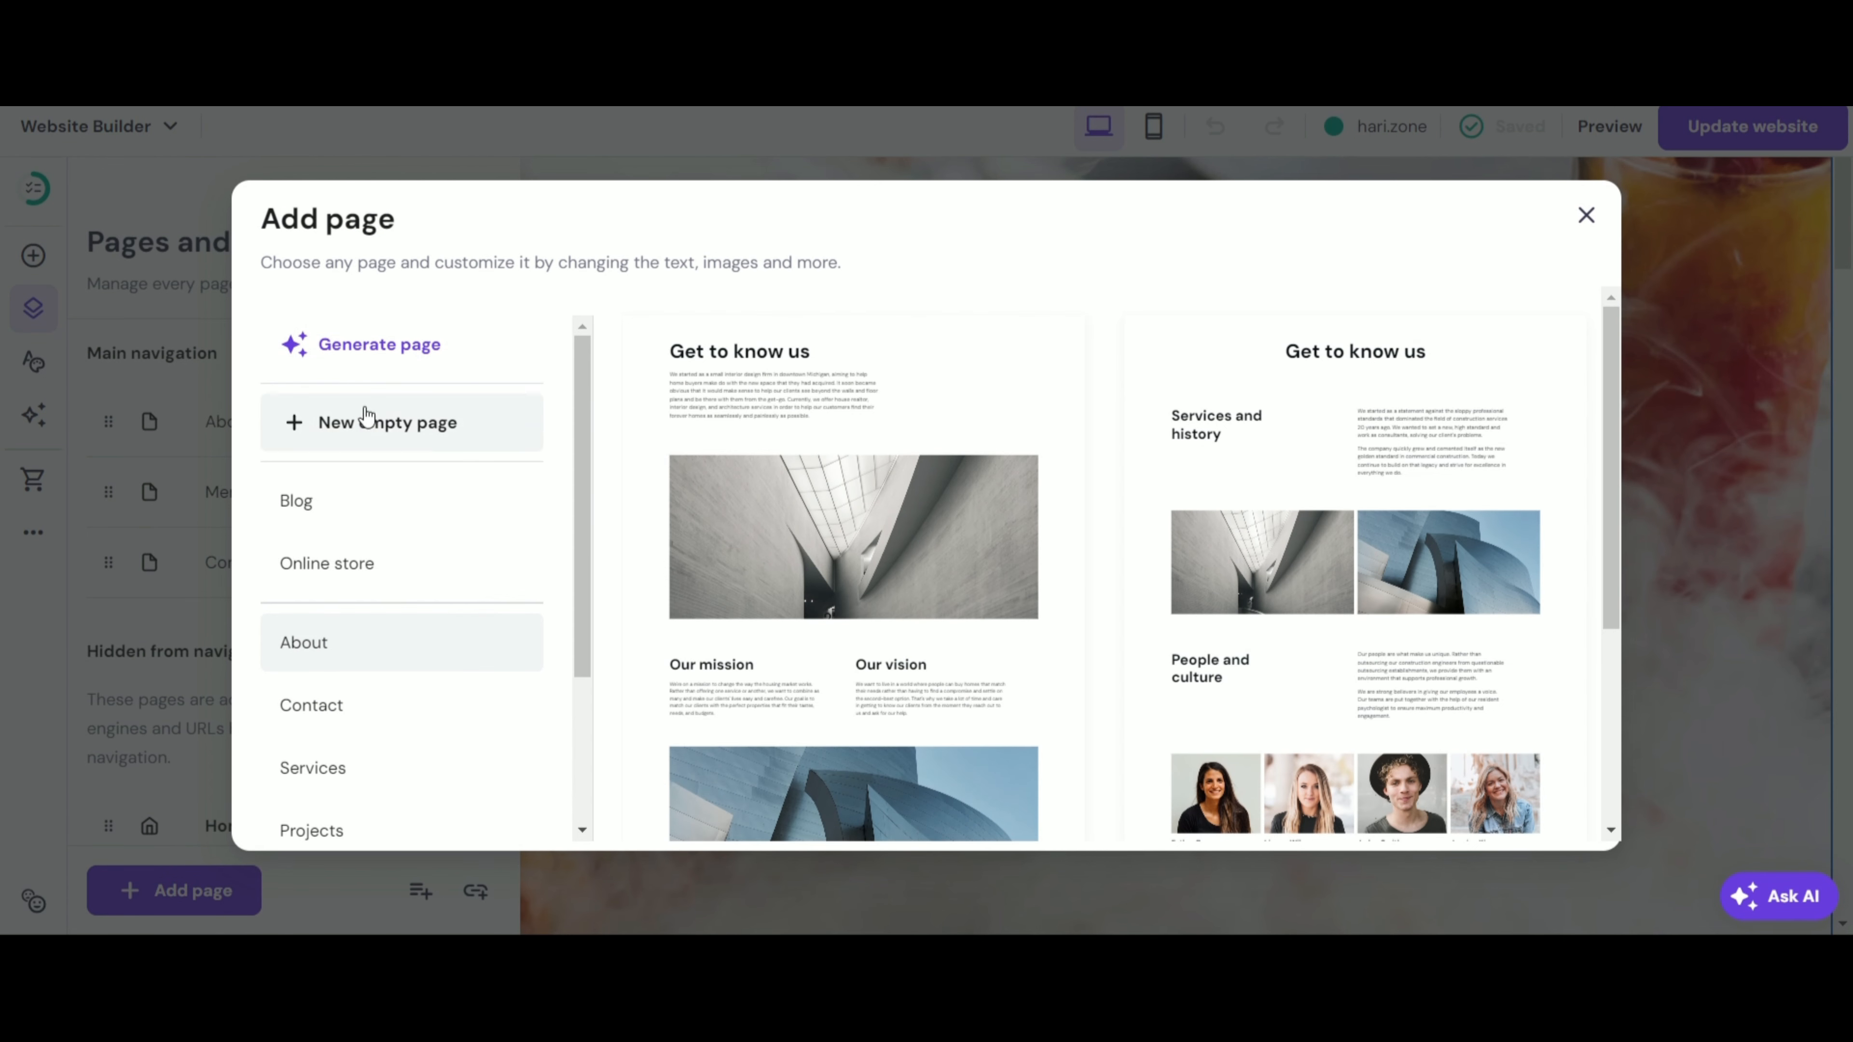
click(440, 592)
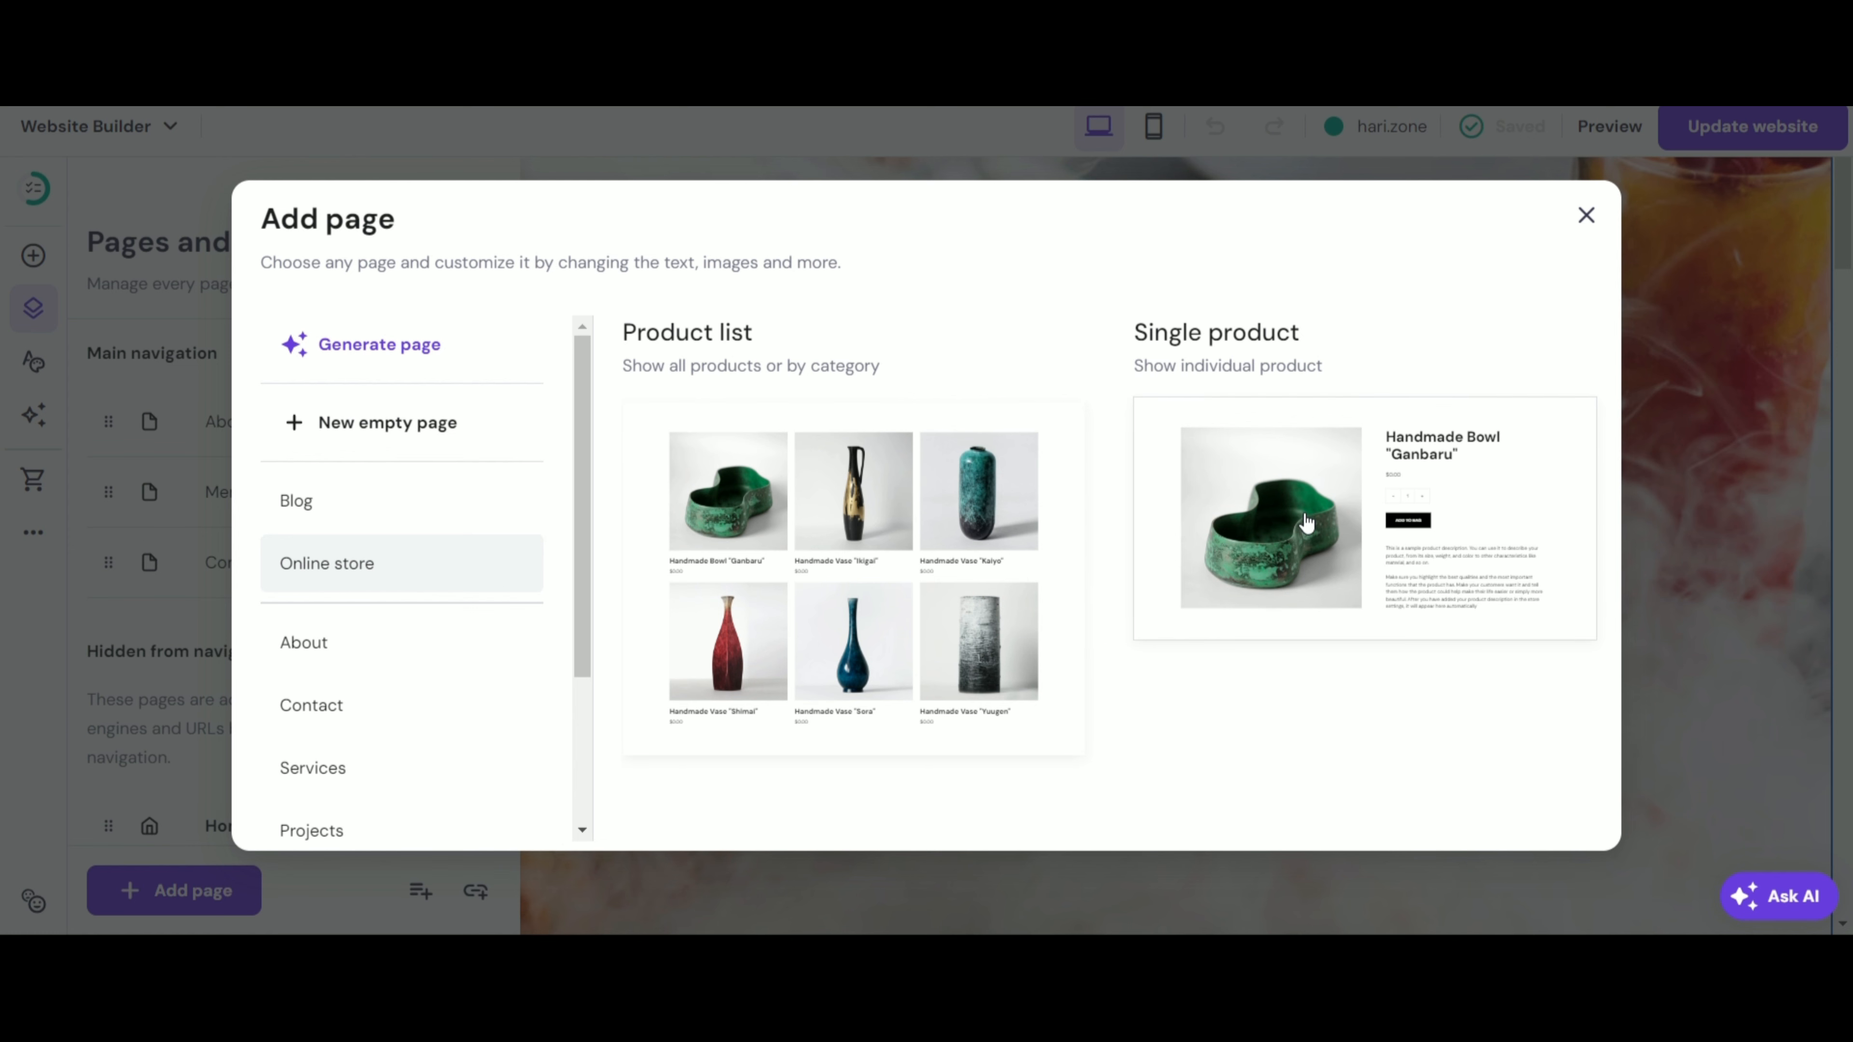
click(947, 478)
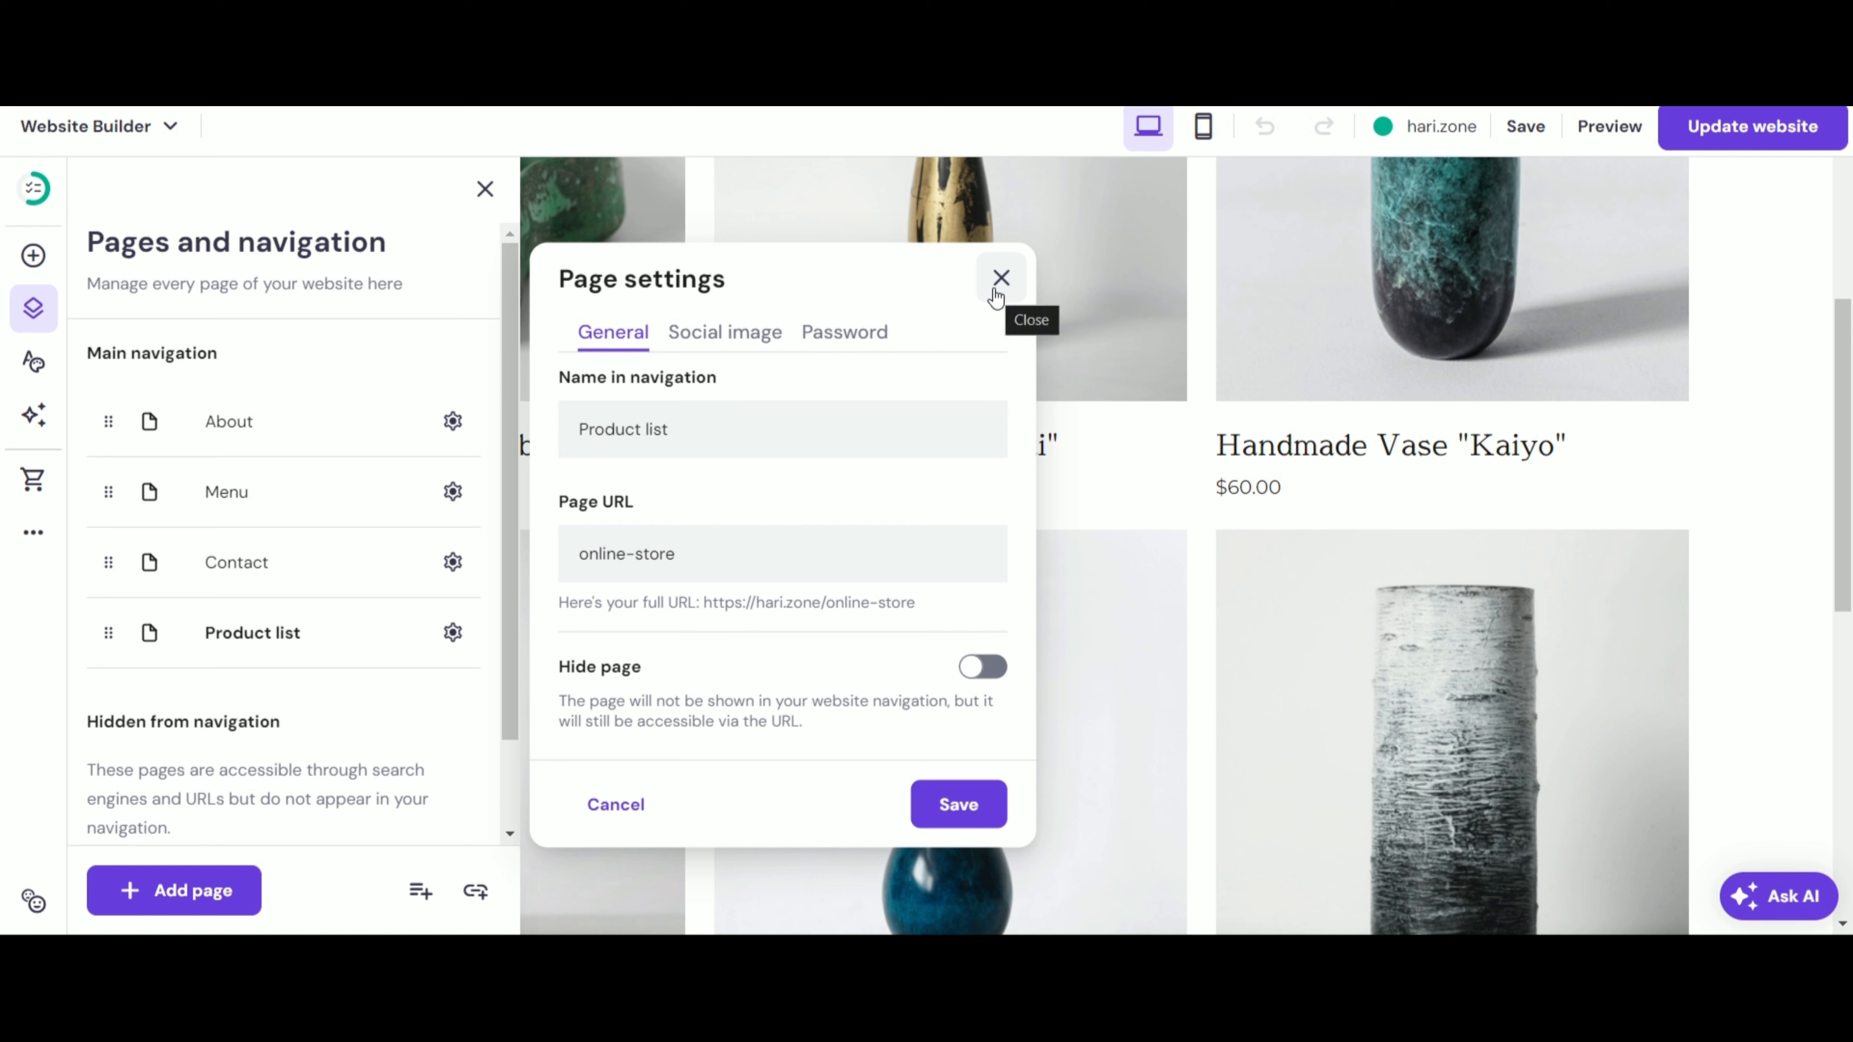
- Set the new page's name in navigation to "Store" and save its page settings
drag(678, 429, 542, 439)
key(BackSpace)
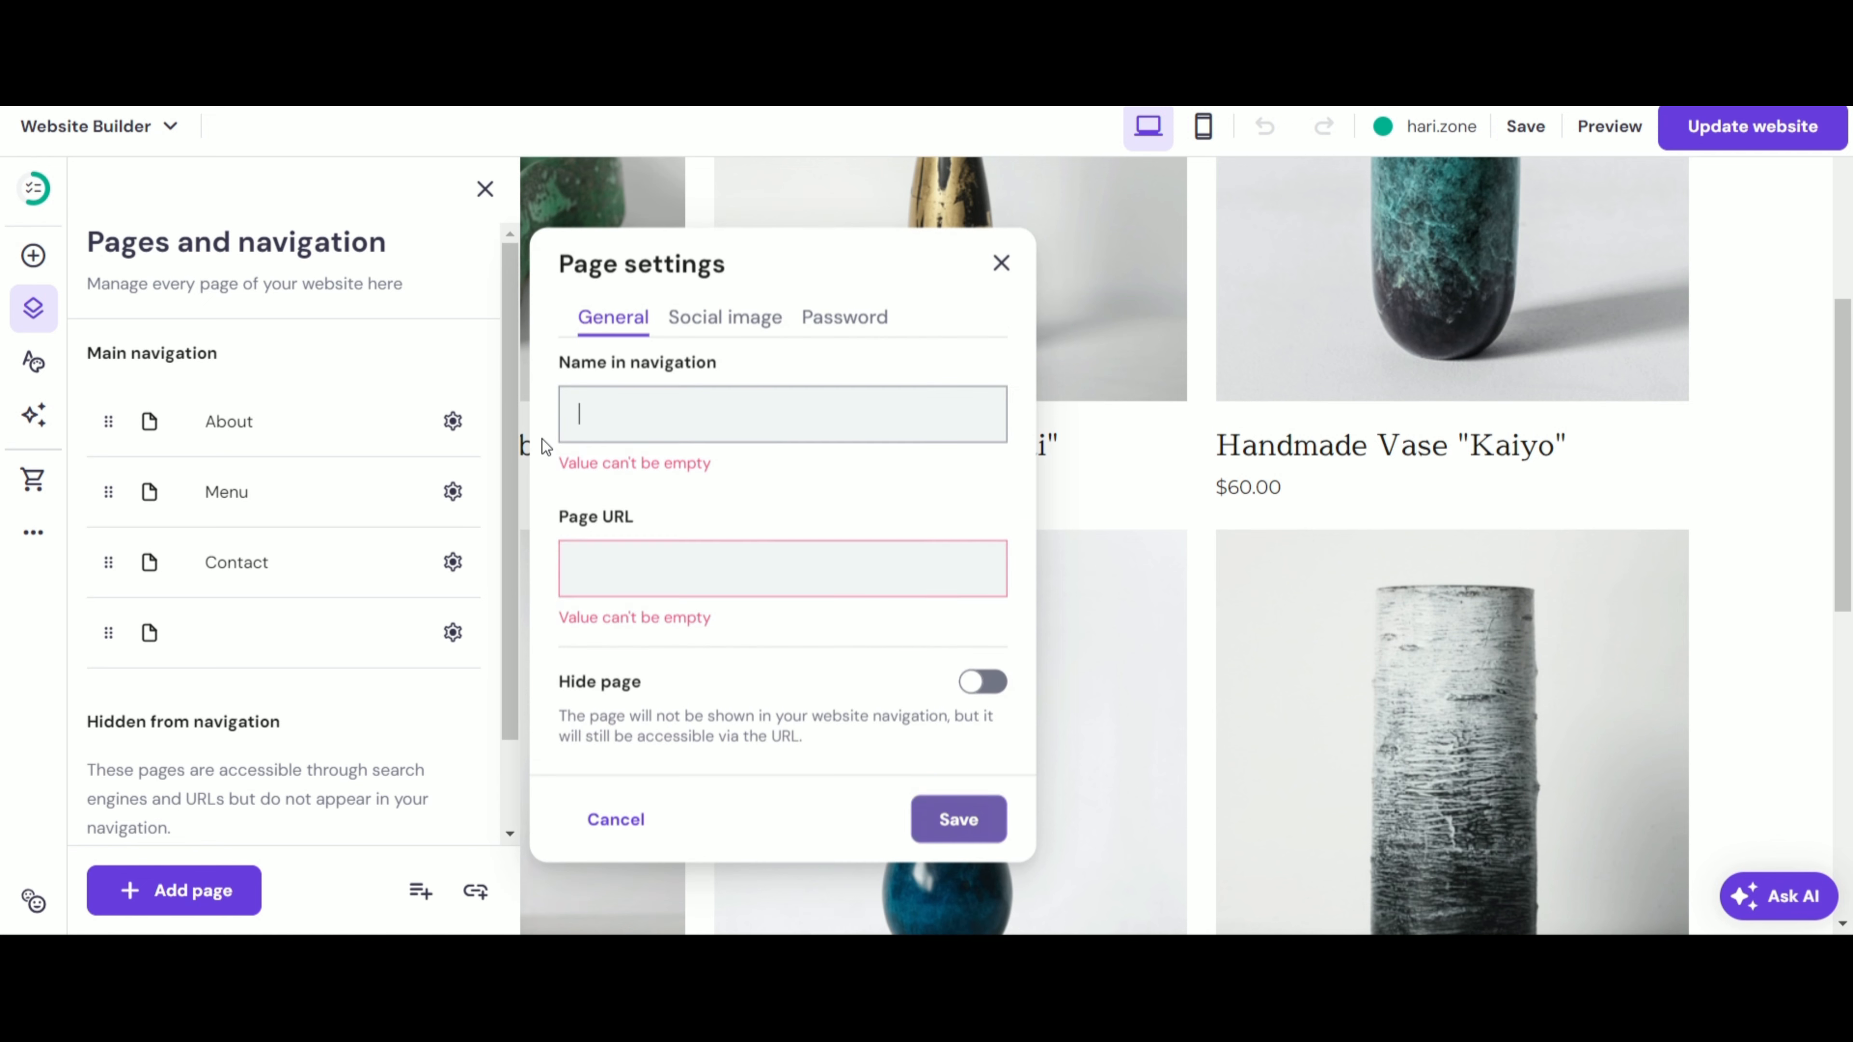
text(Store)
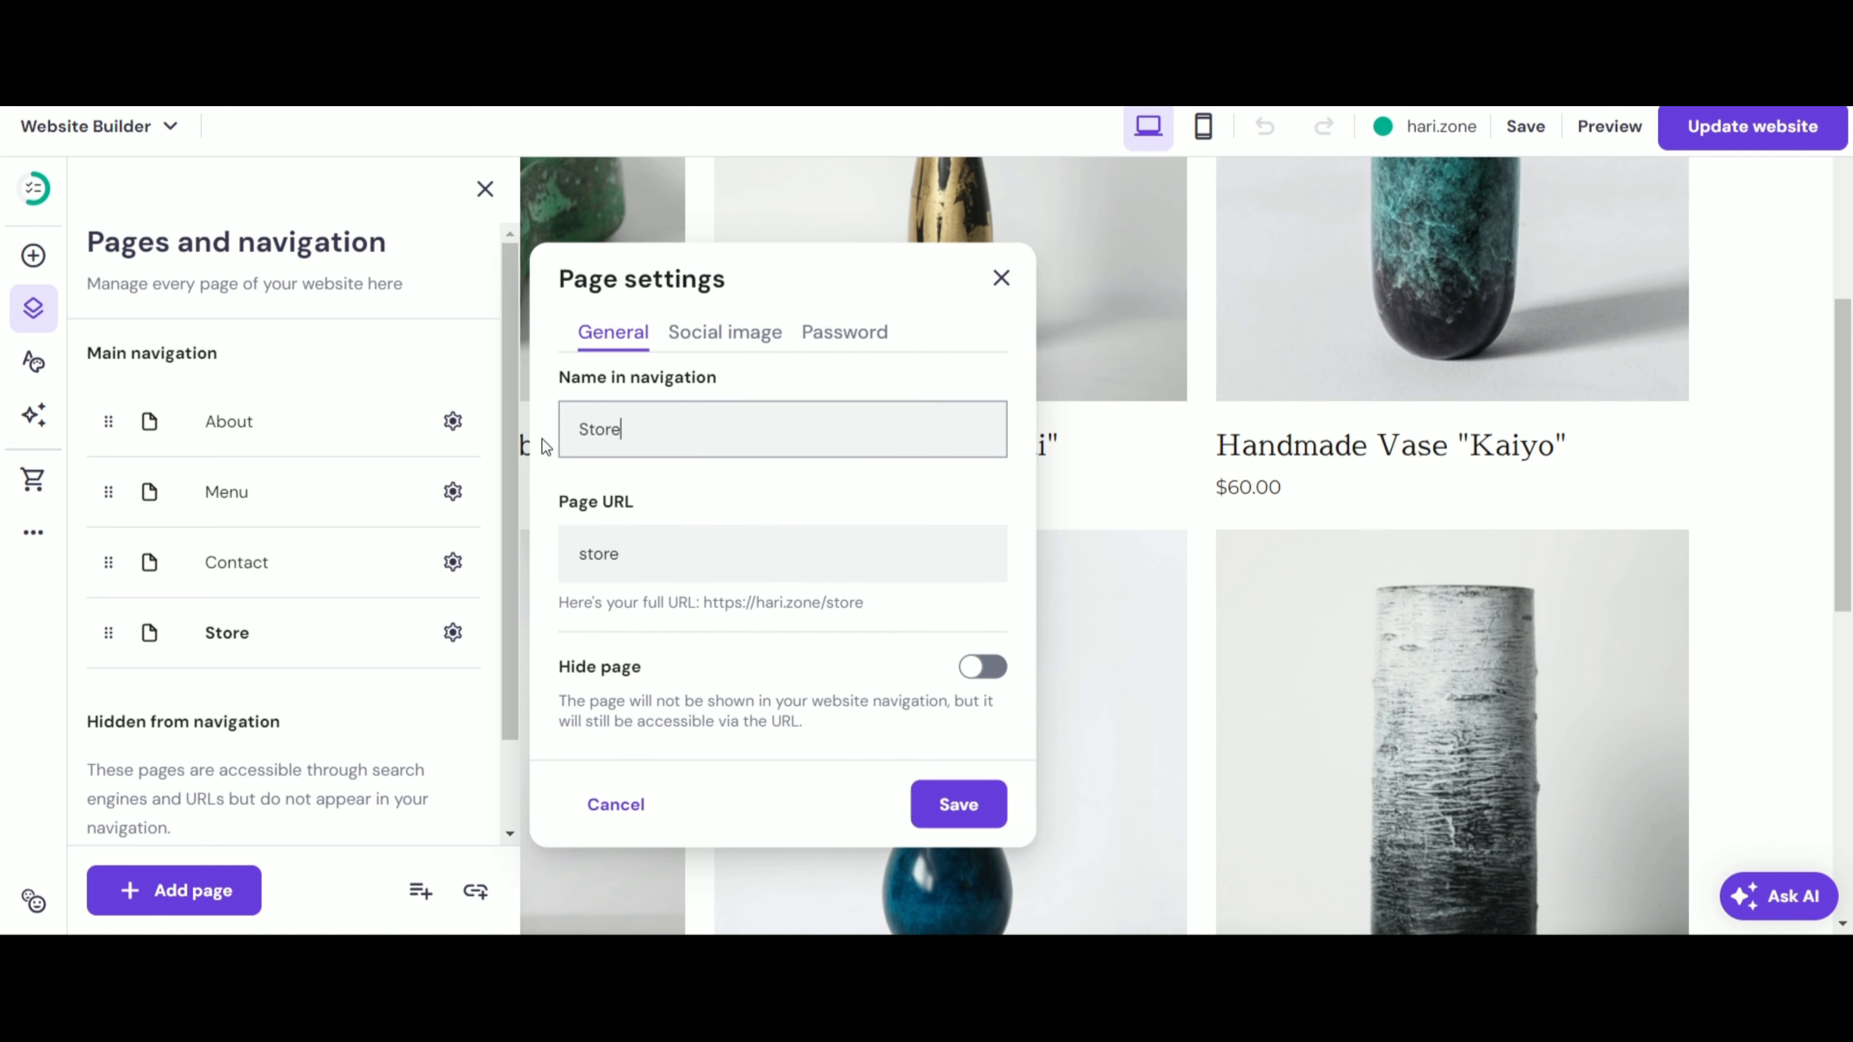
click(1003, 807)
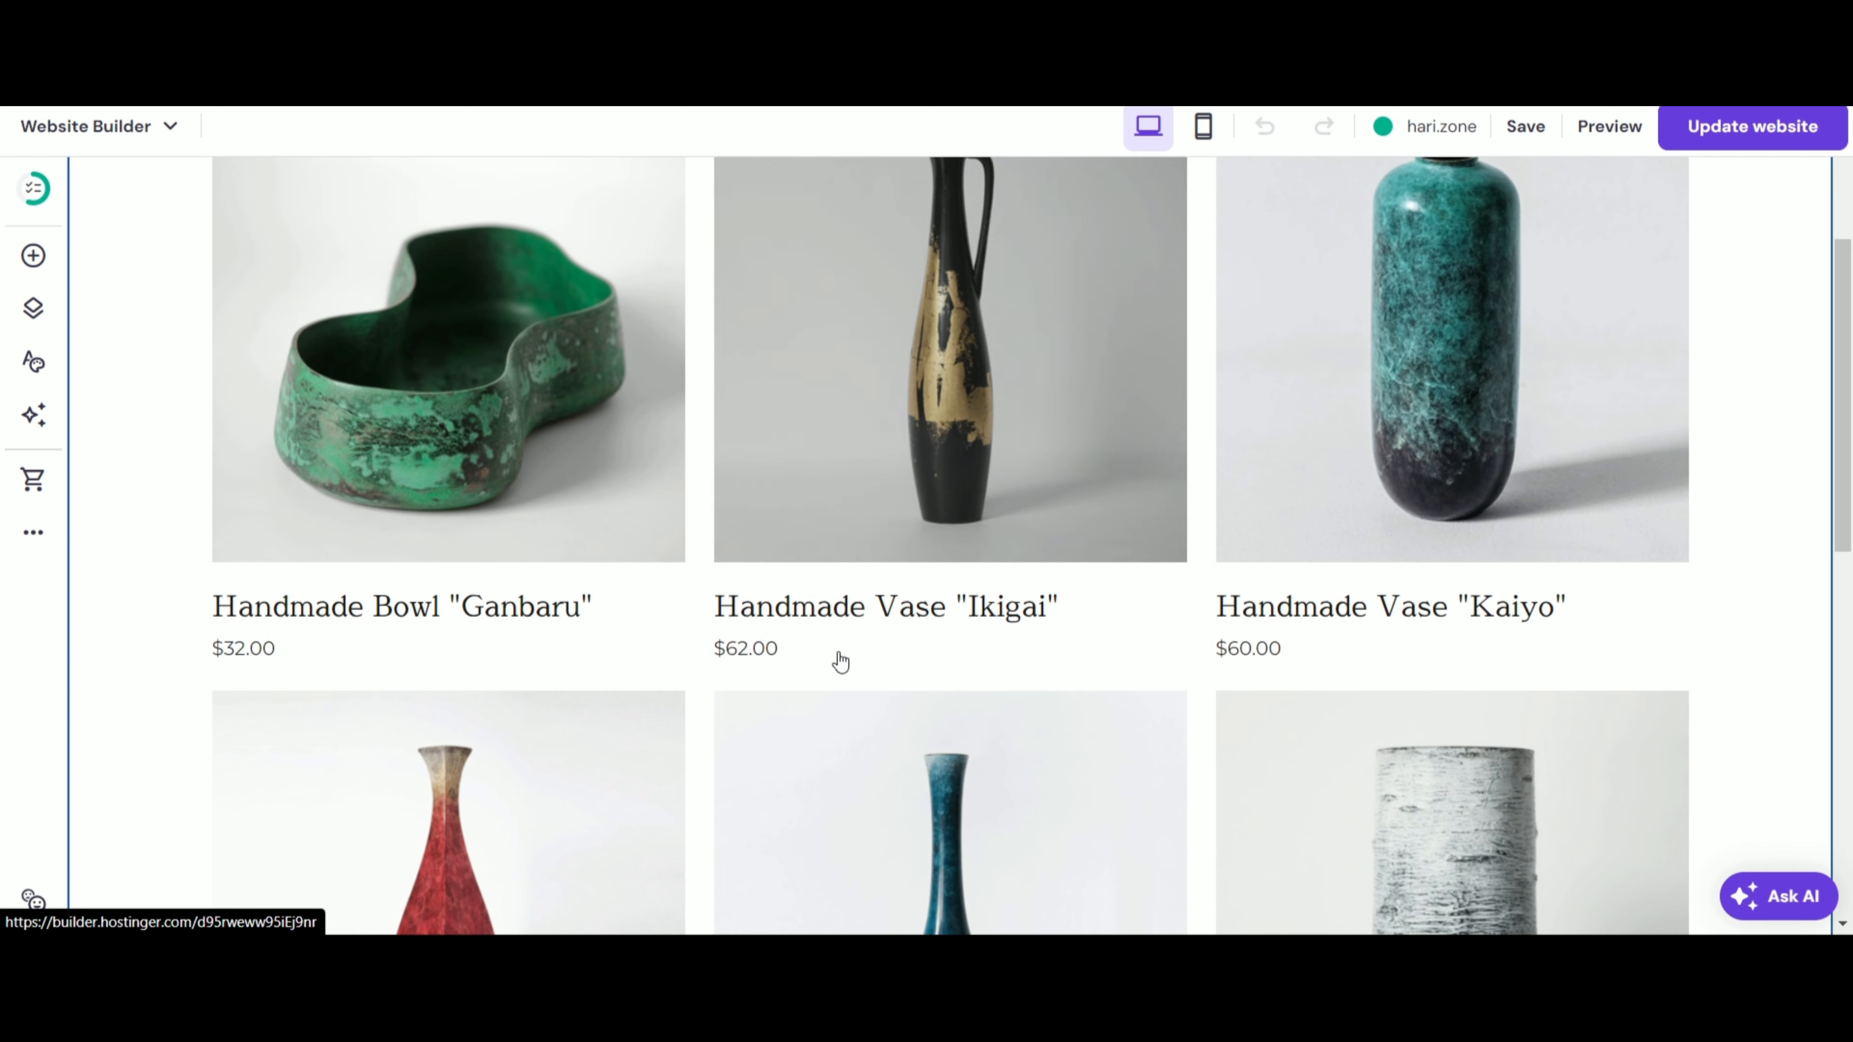
- Open the Menu page from the list of the website's pages
scroll(817, 599, up, 5)
click(33, 309)
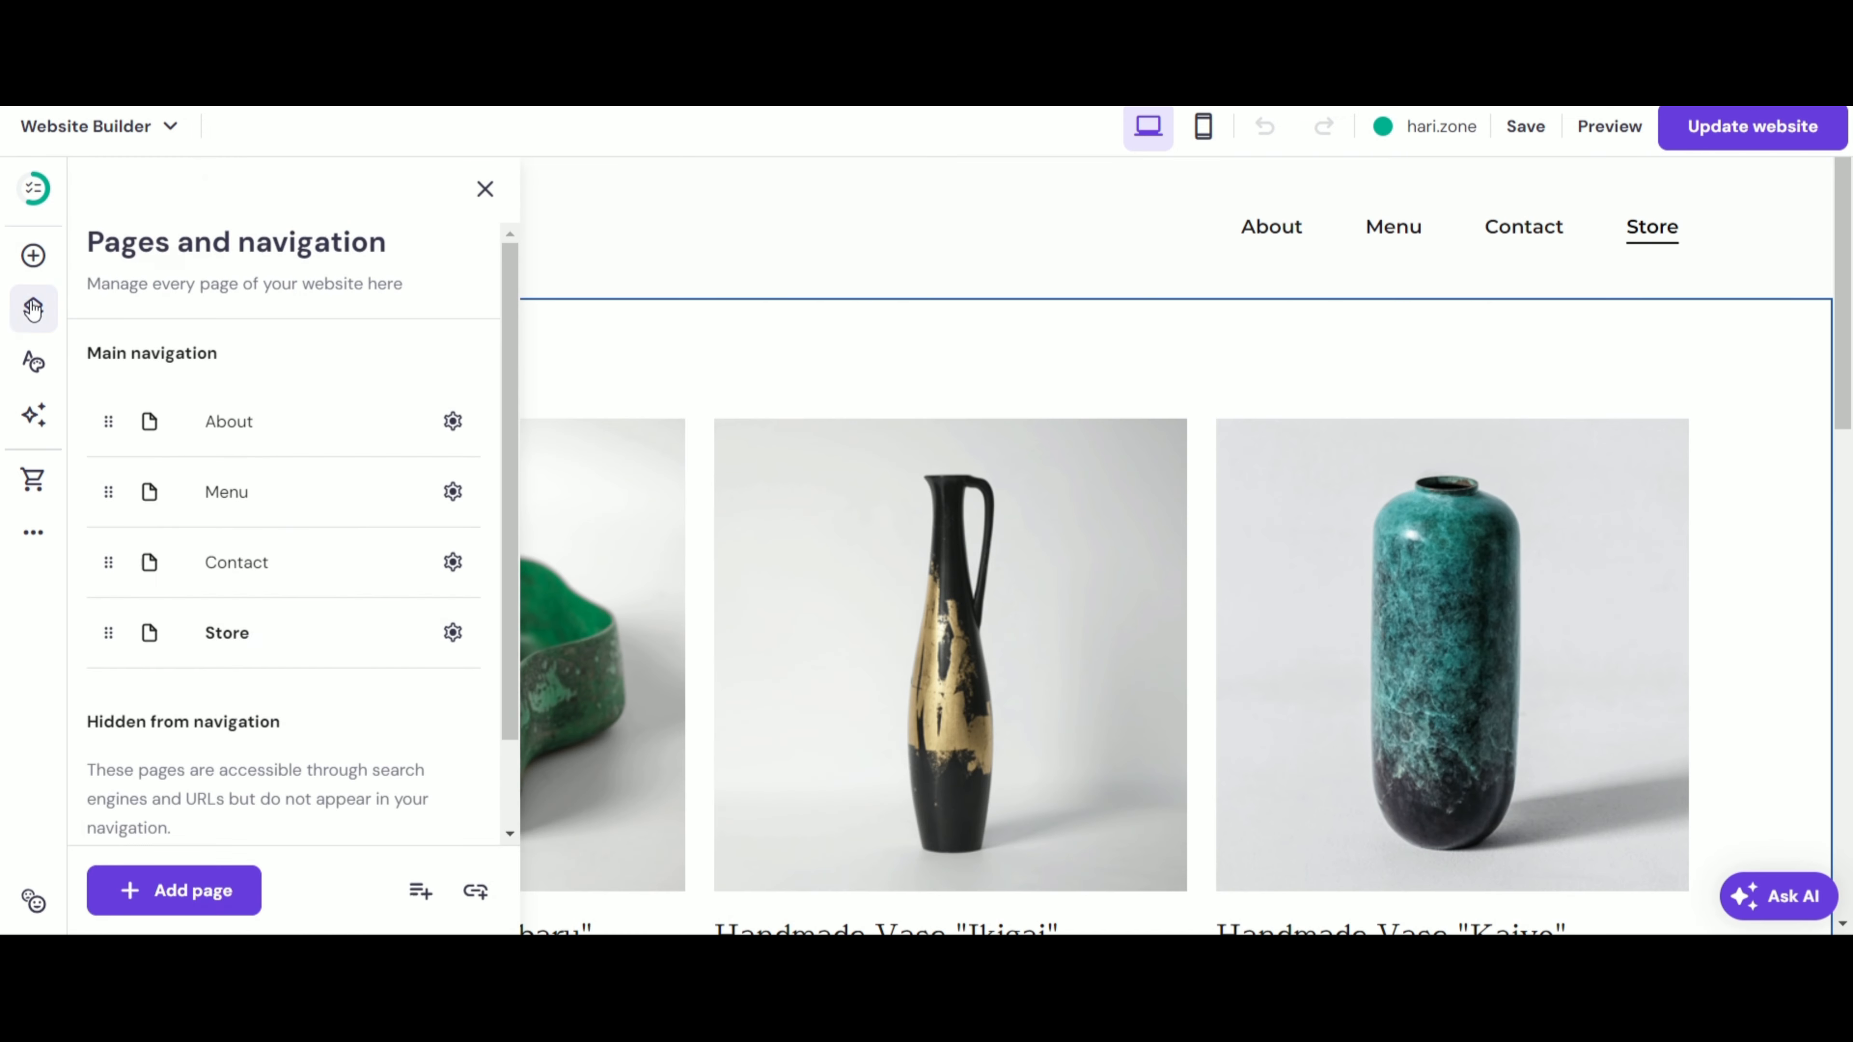
click(231, 491)
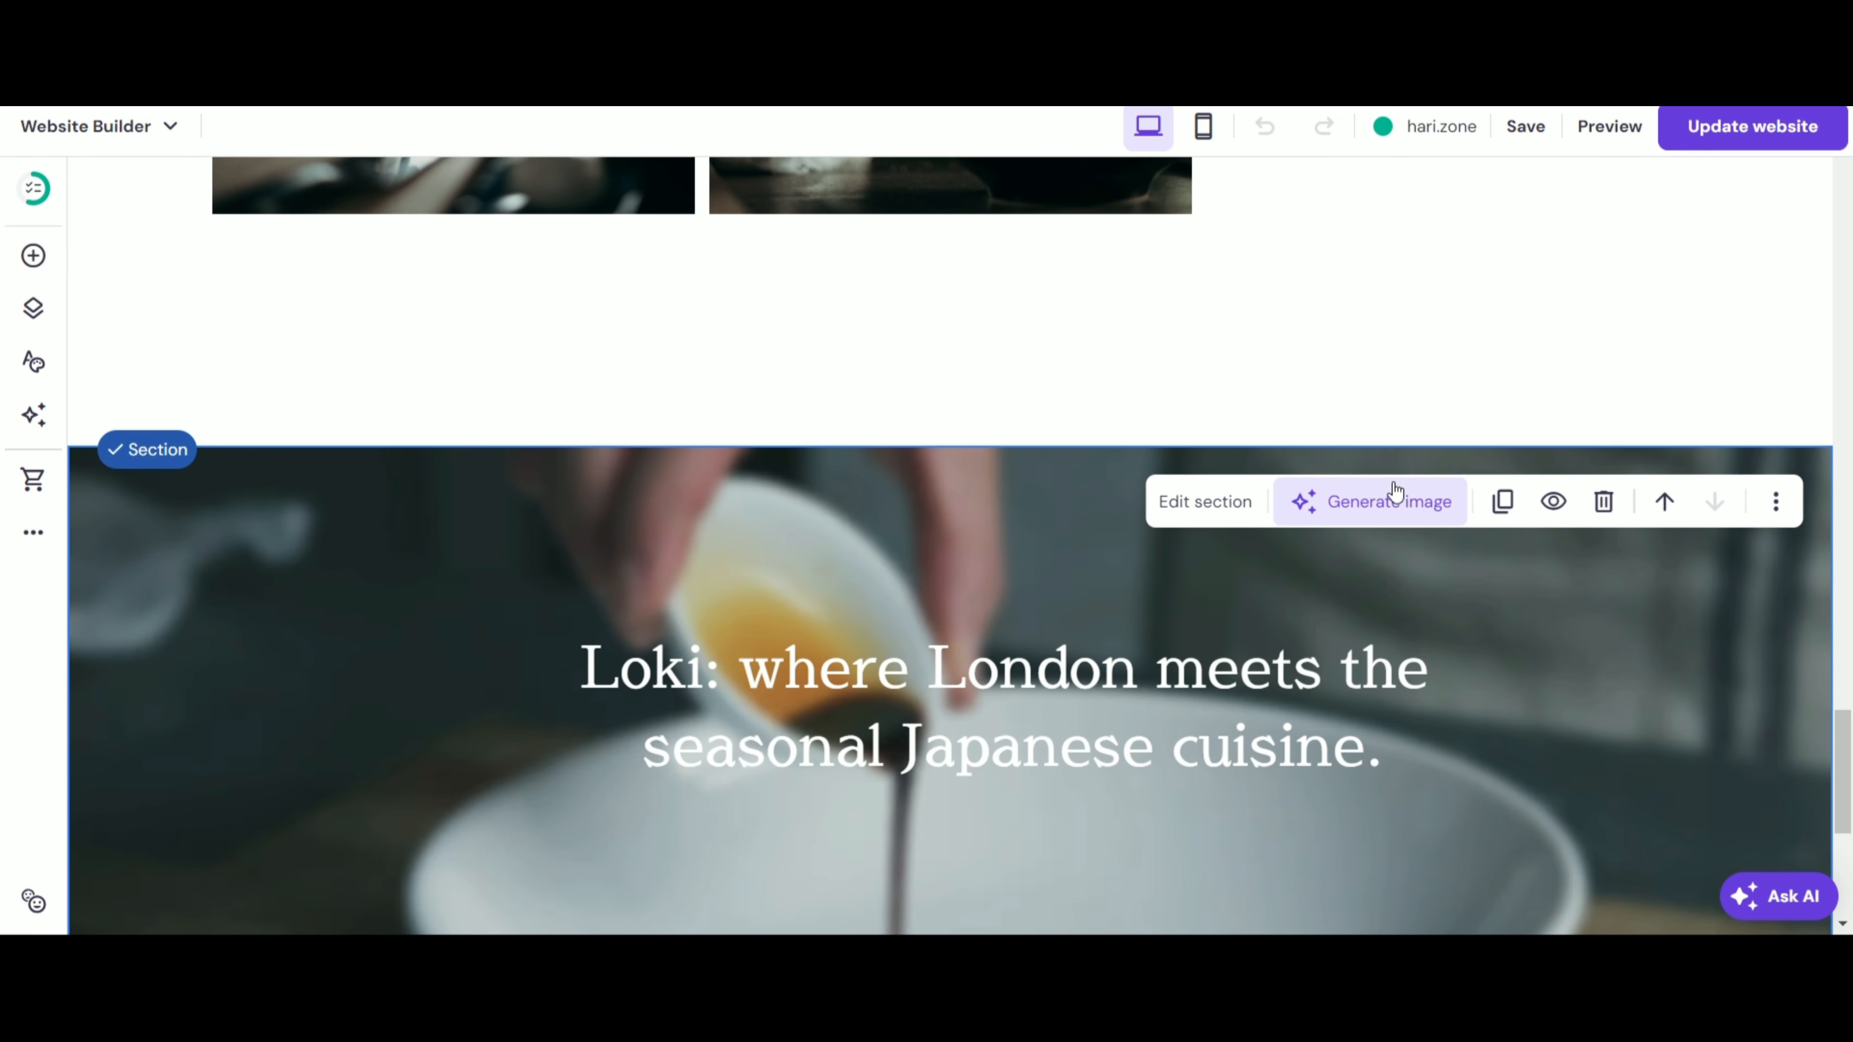
- Change the banner heading above the footer to "Best Taste Ever"
scroll(1396, 493, down, 5)
click(1036, 299)
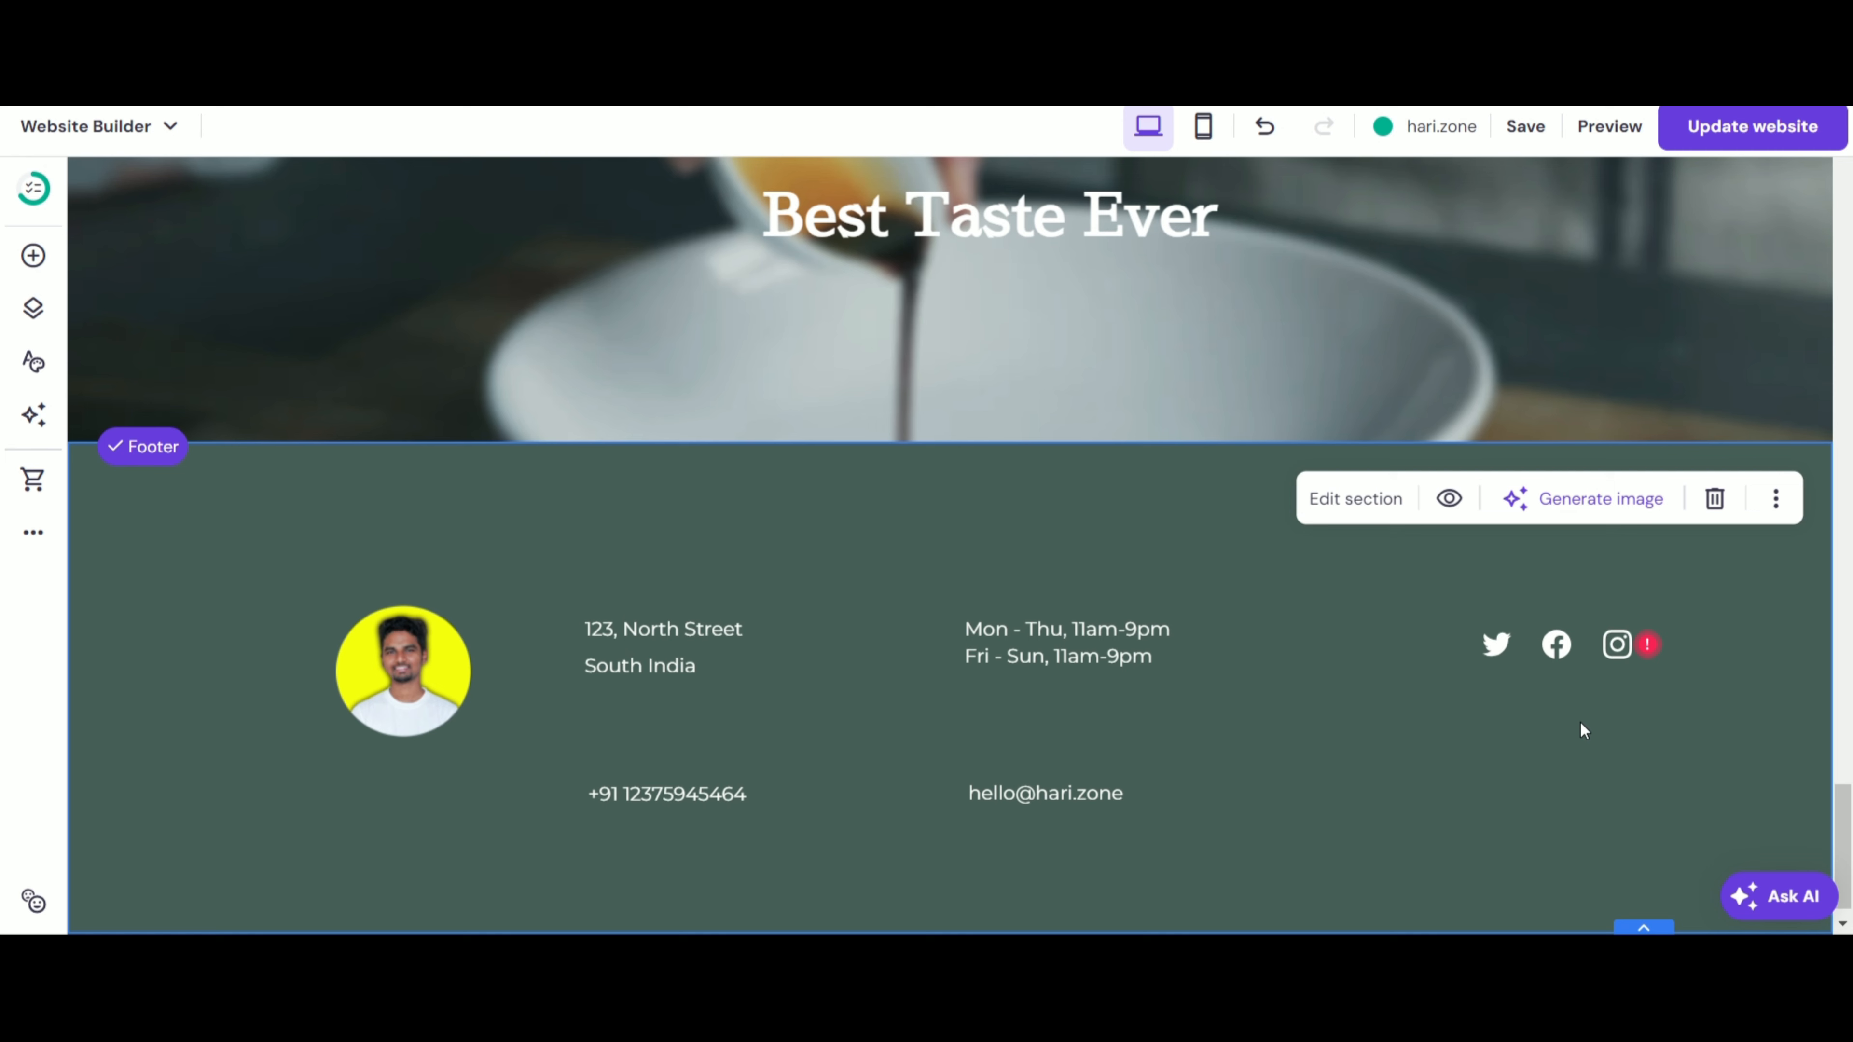
click(1565, 639)
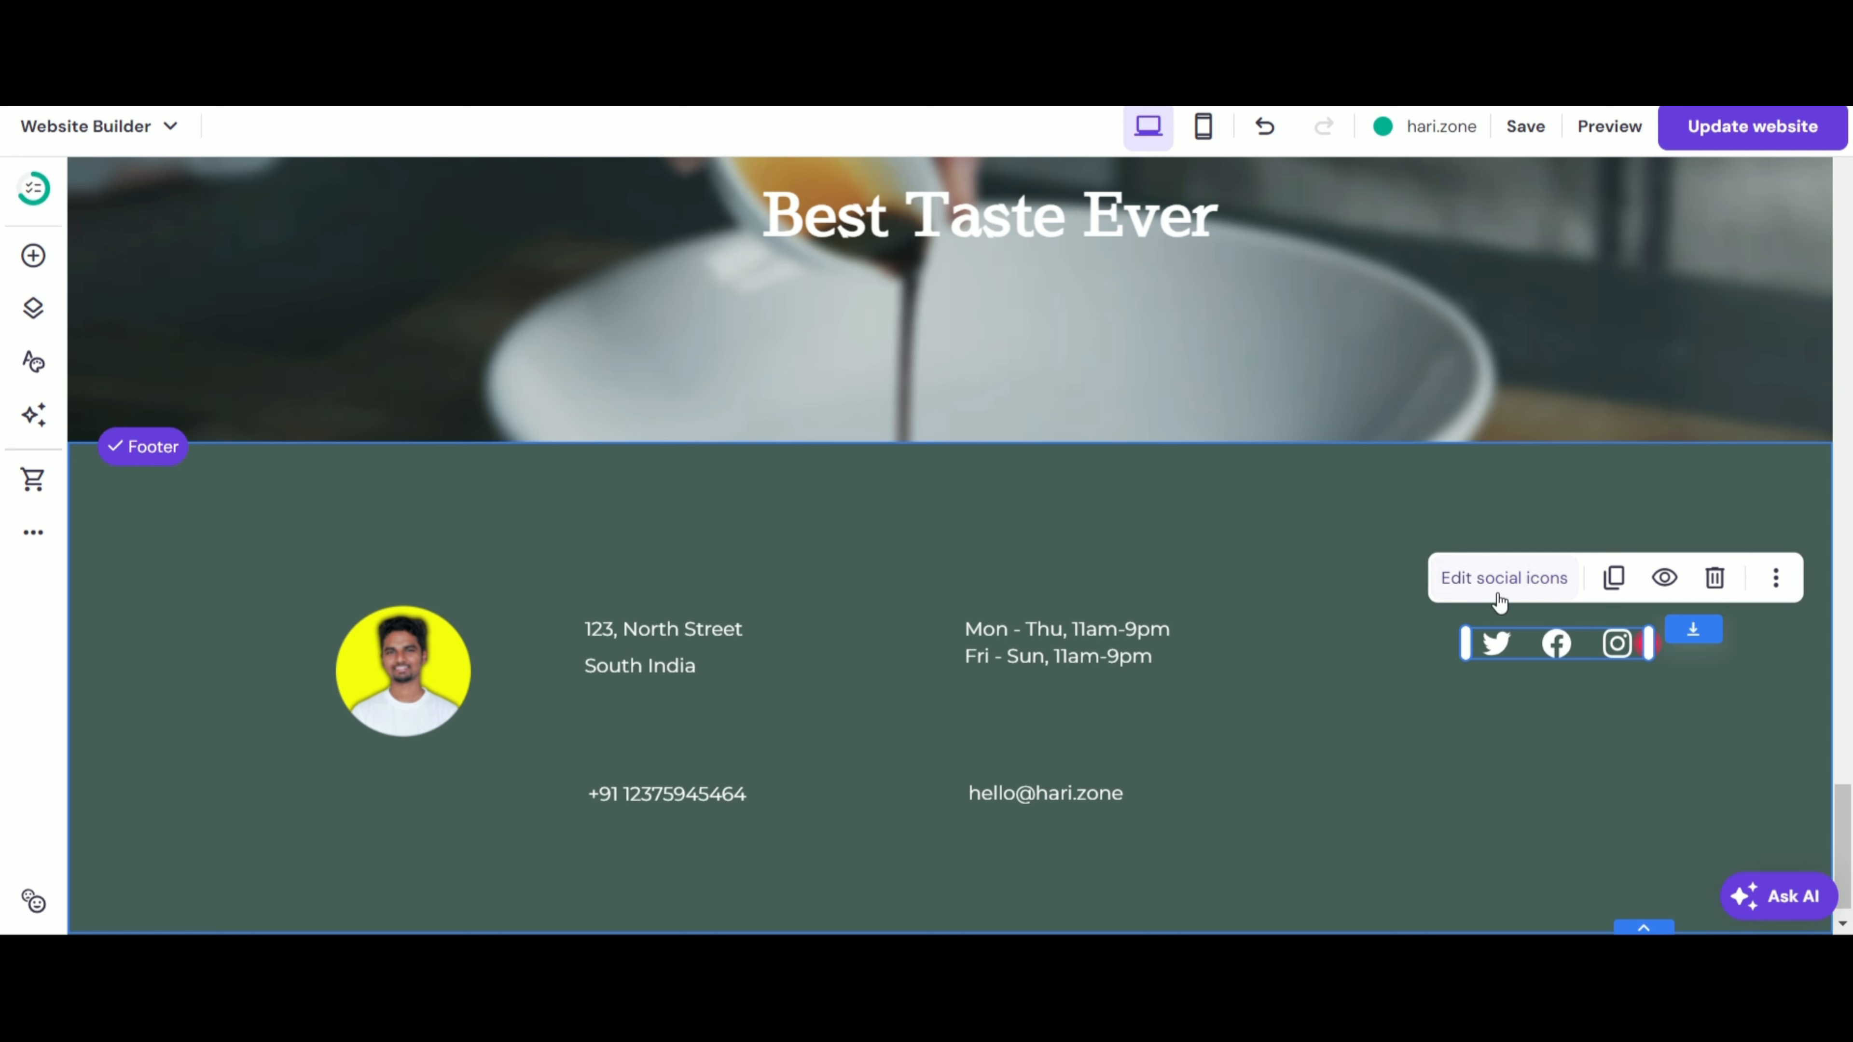
click(1538, 579)
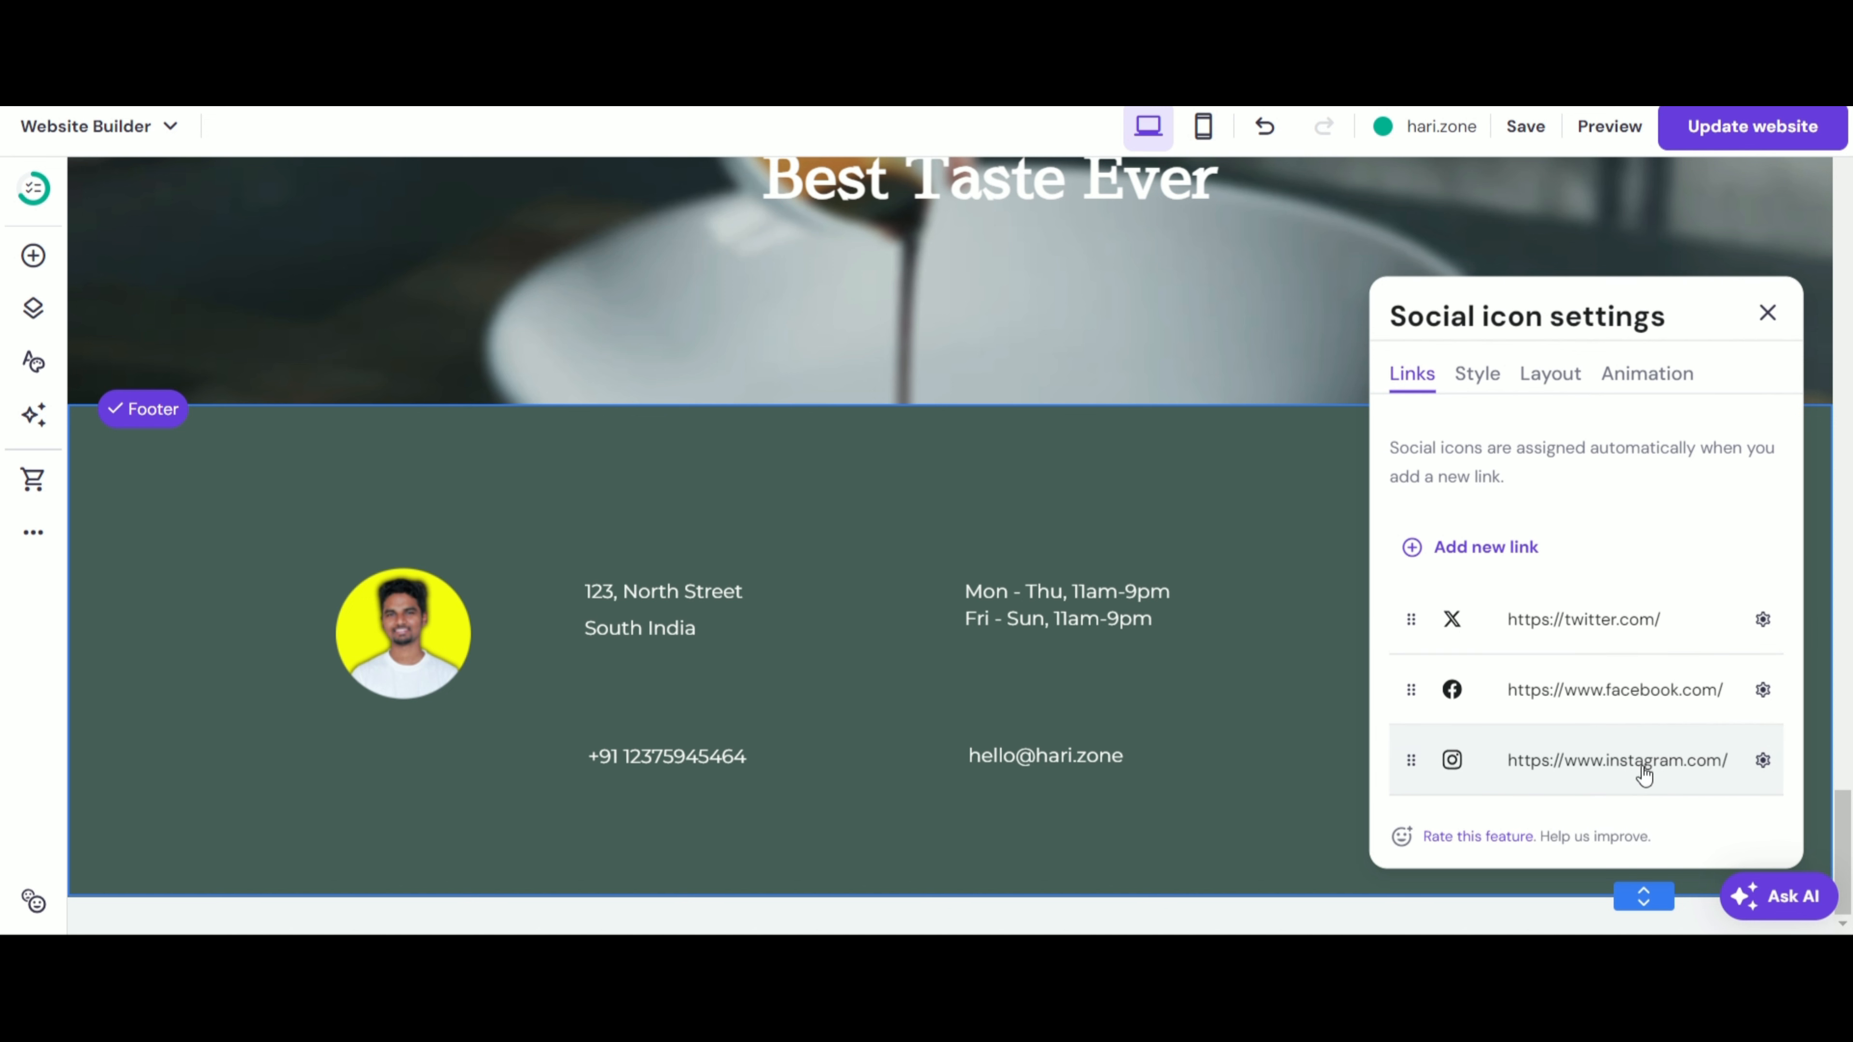
click(1696, 770)
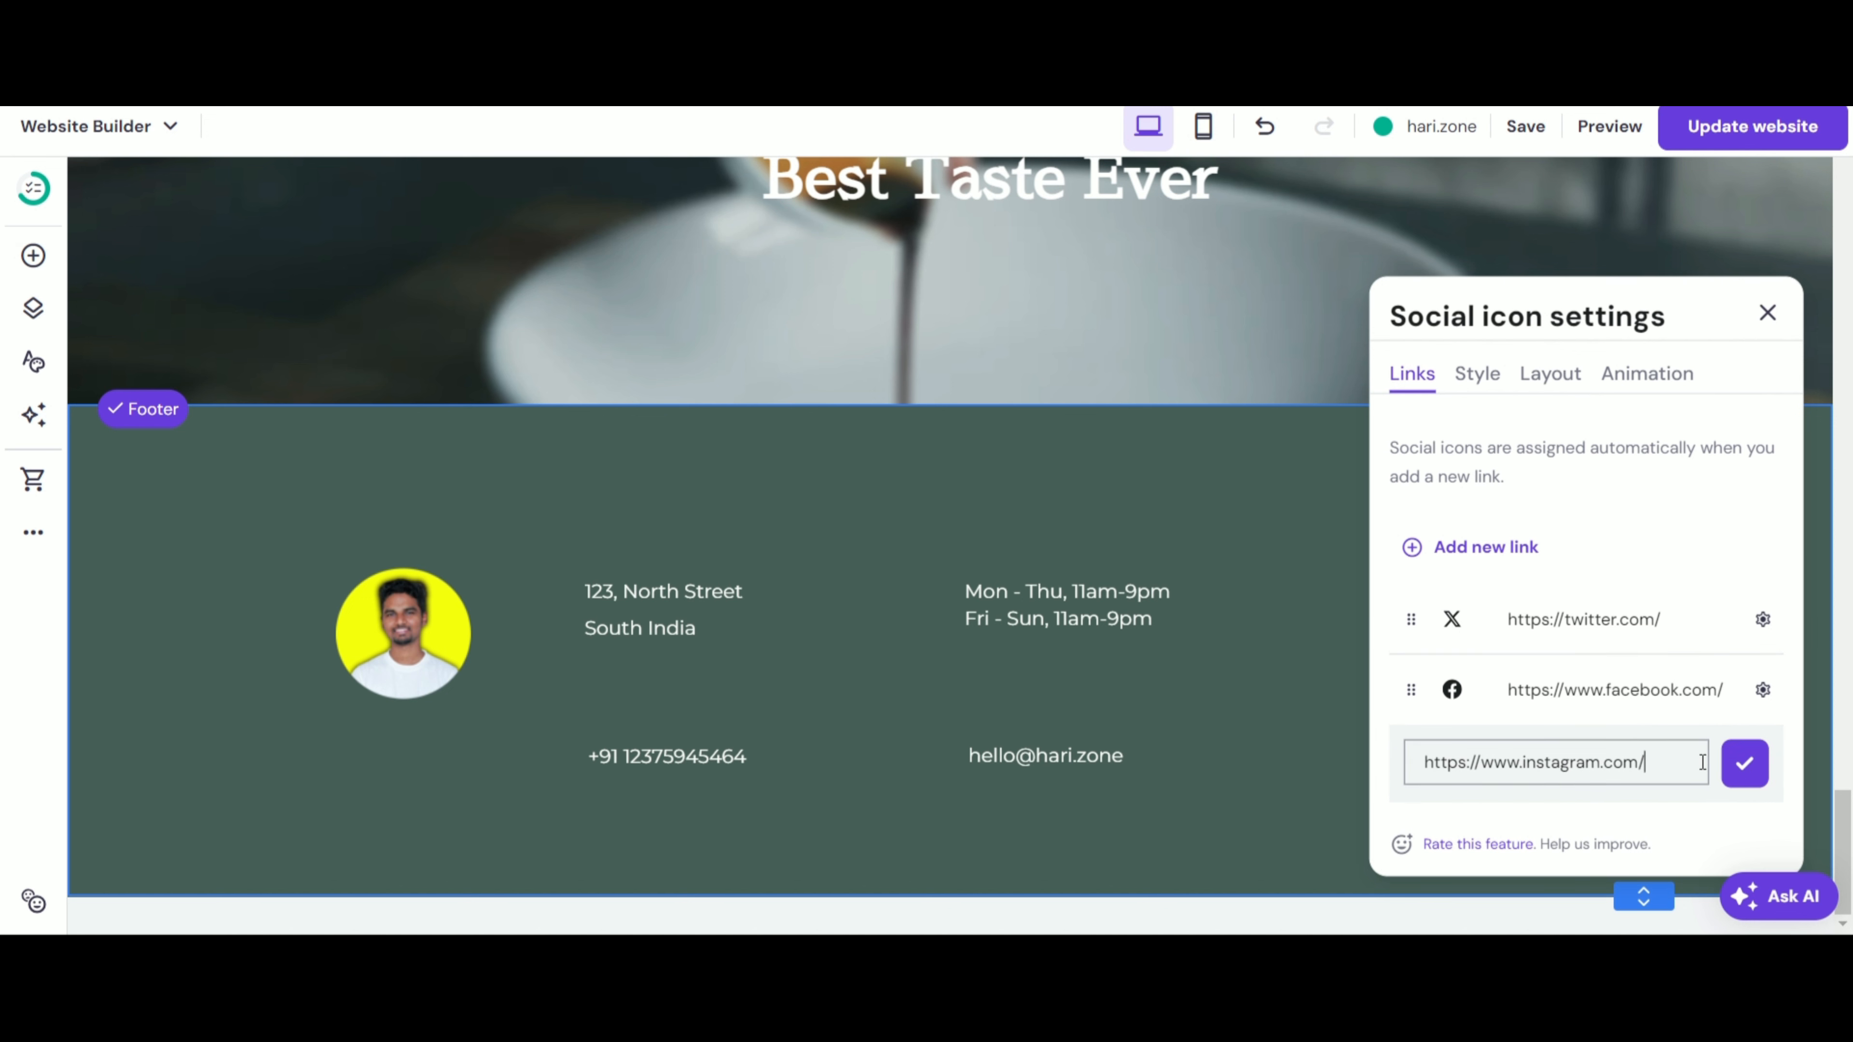
text(hari.zone)
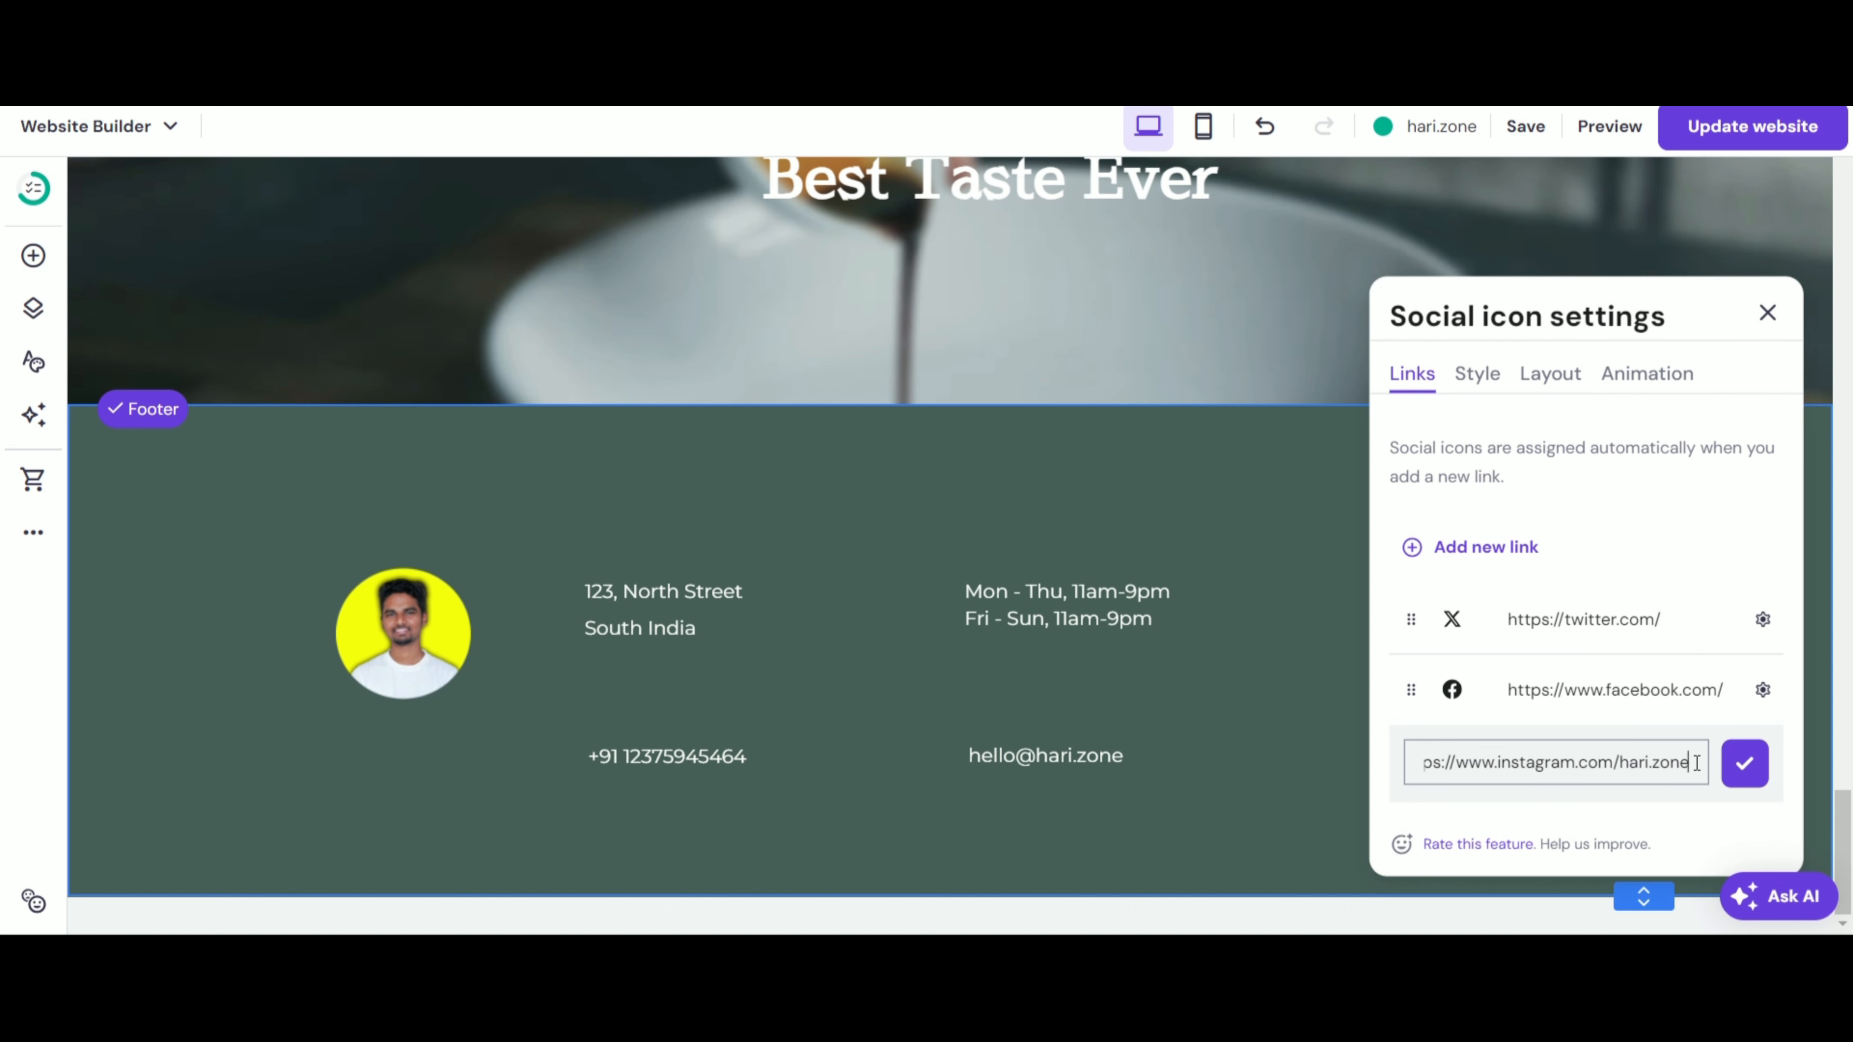
click(1745, 763)
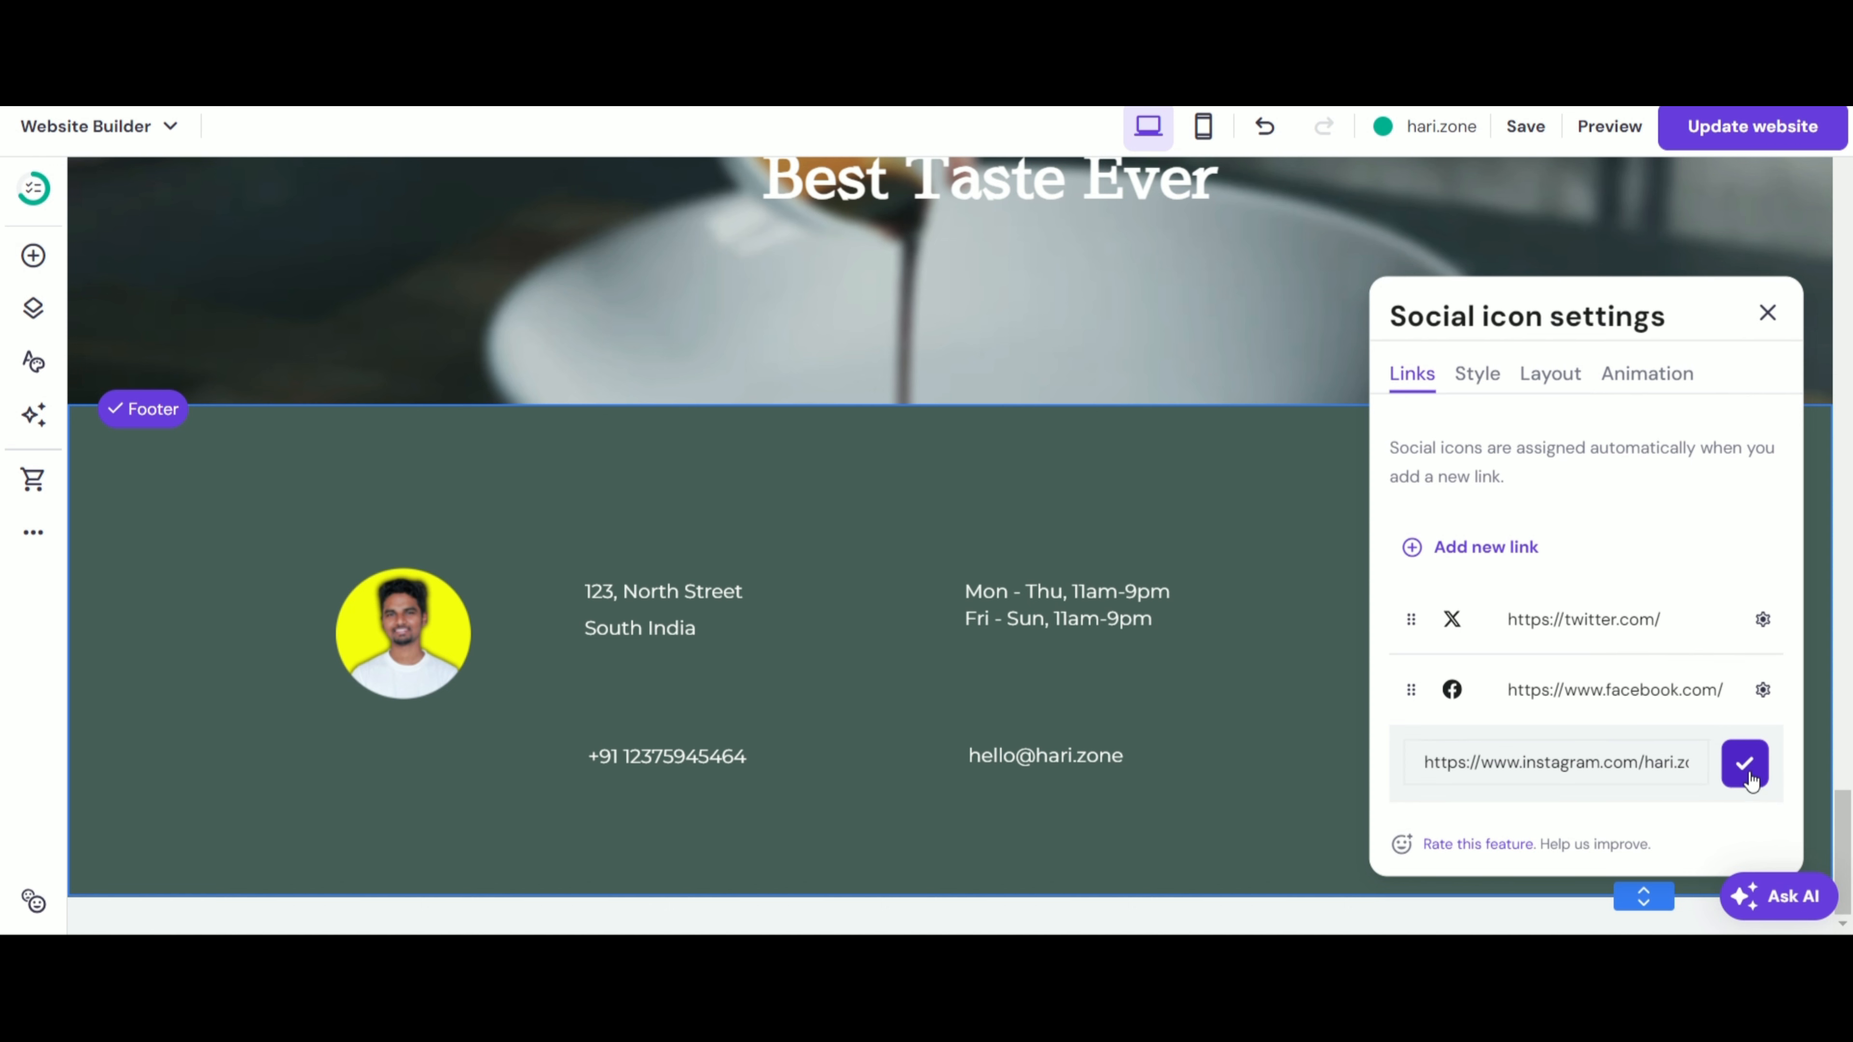
click(1779, 315)
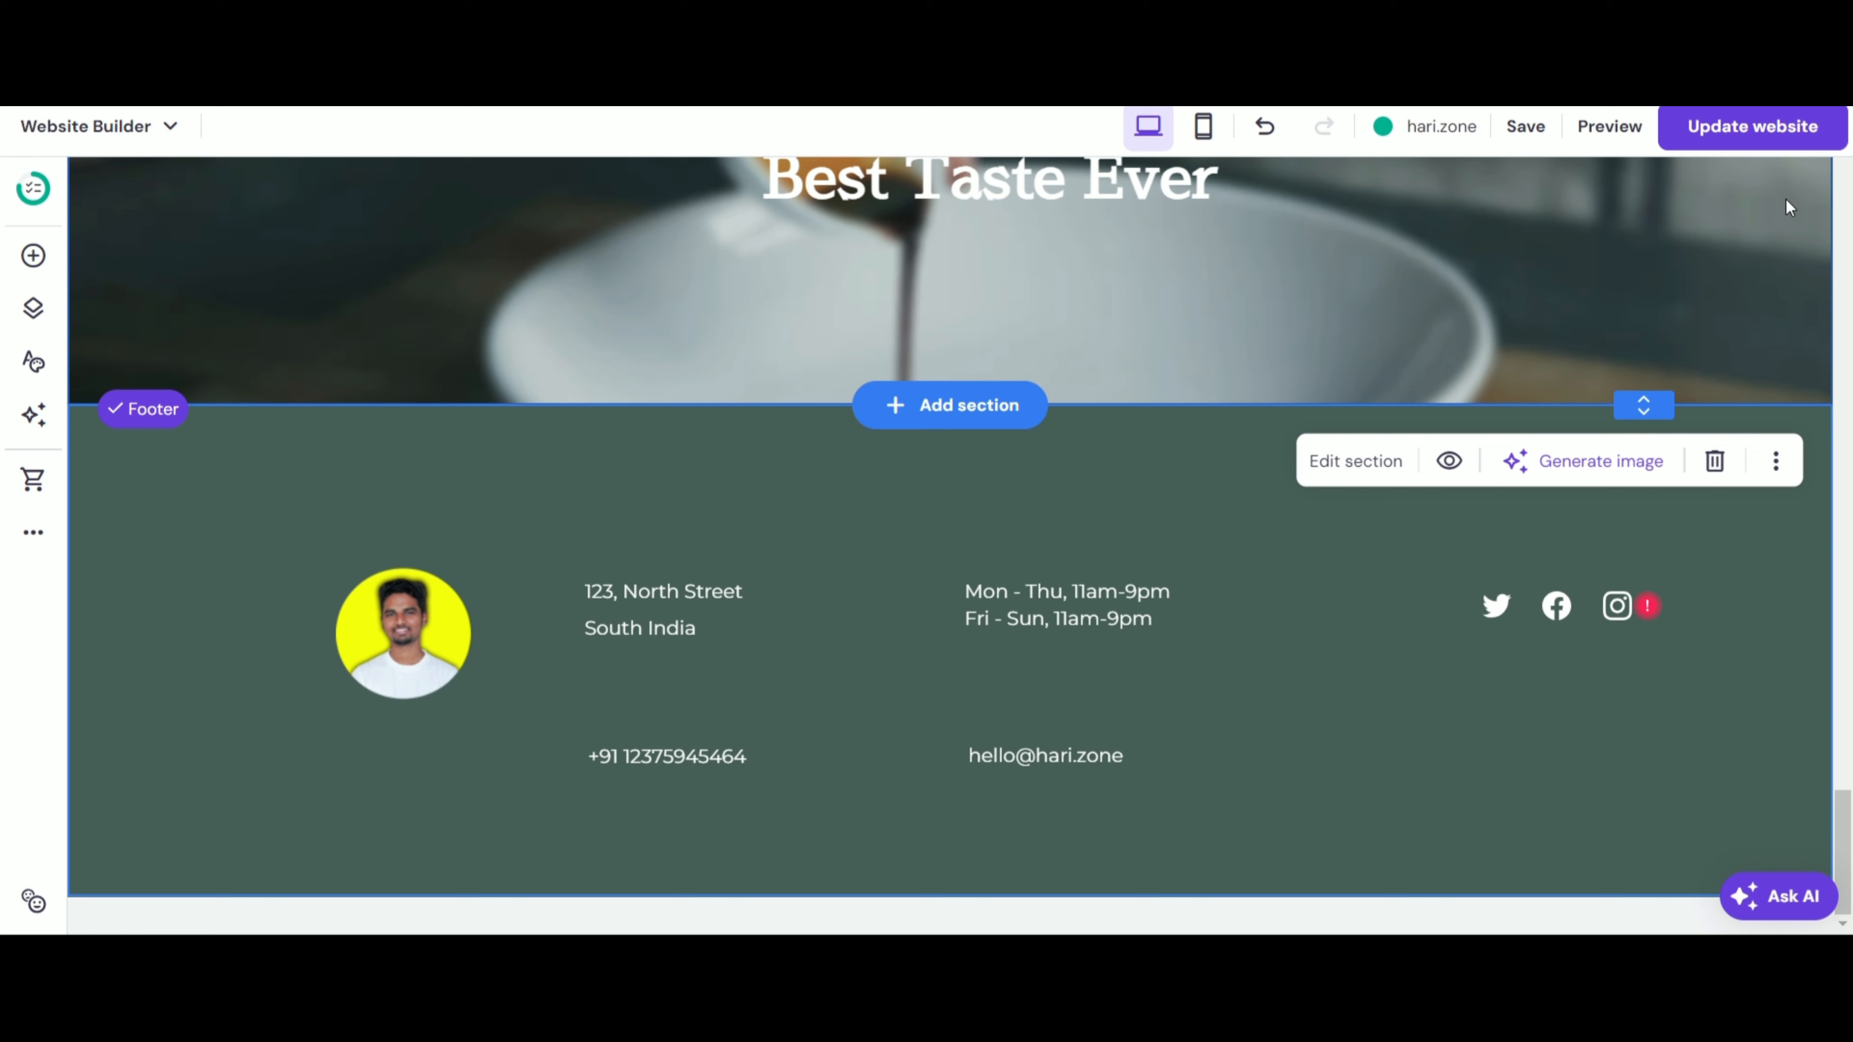
- Publish the website changes and test the footer's Instagram icon on the live site
click(1774, 125)
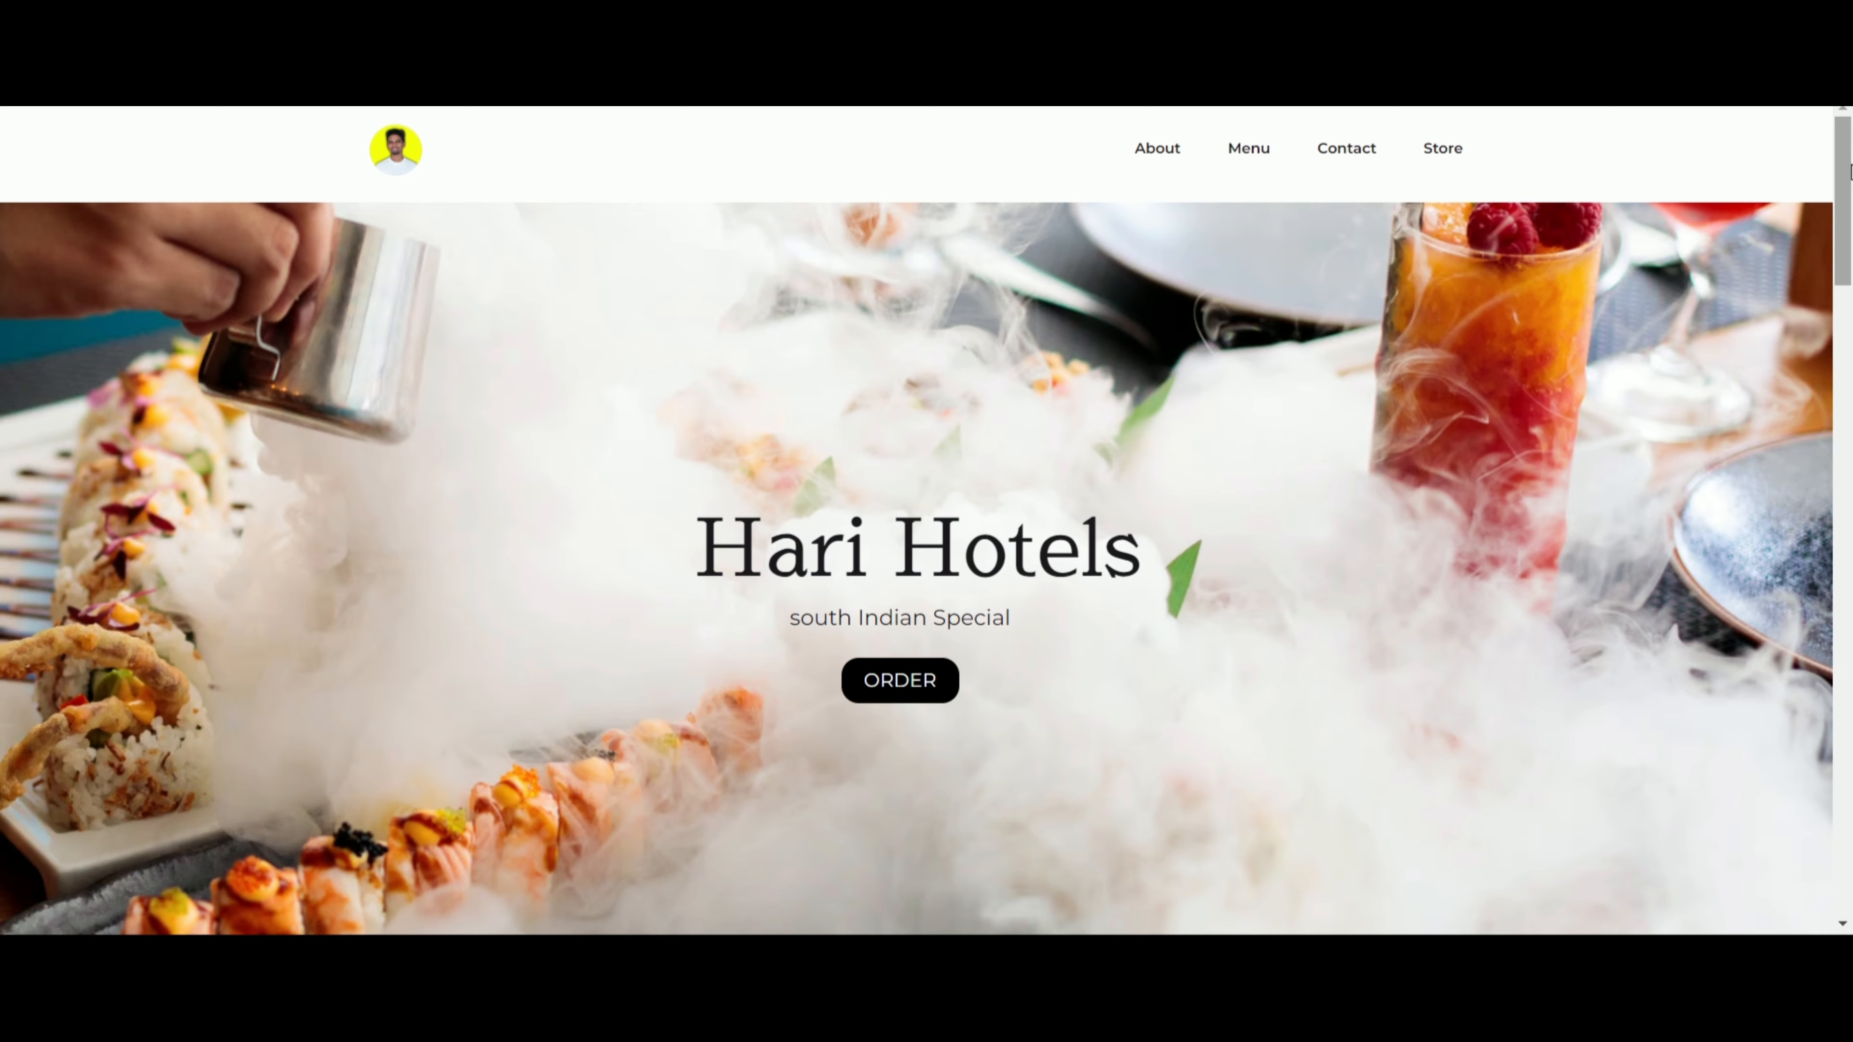
drag(1848, 171, 1832, 808)
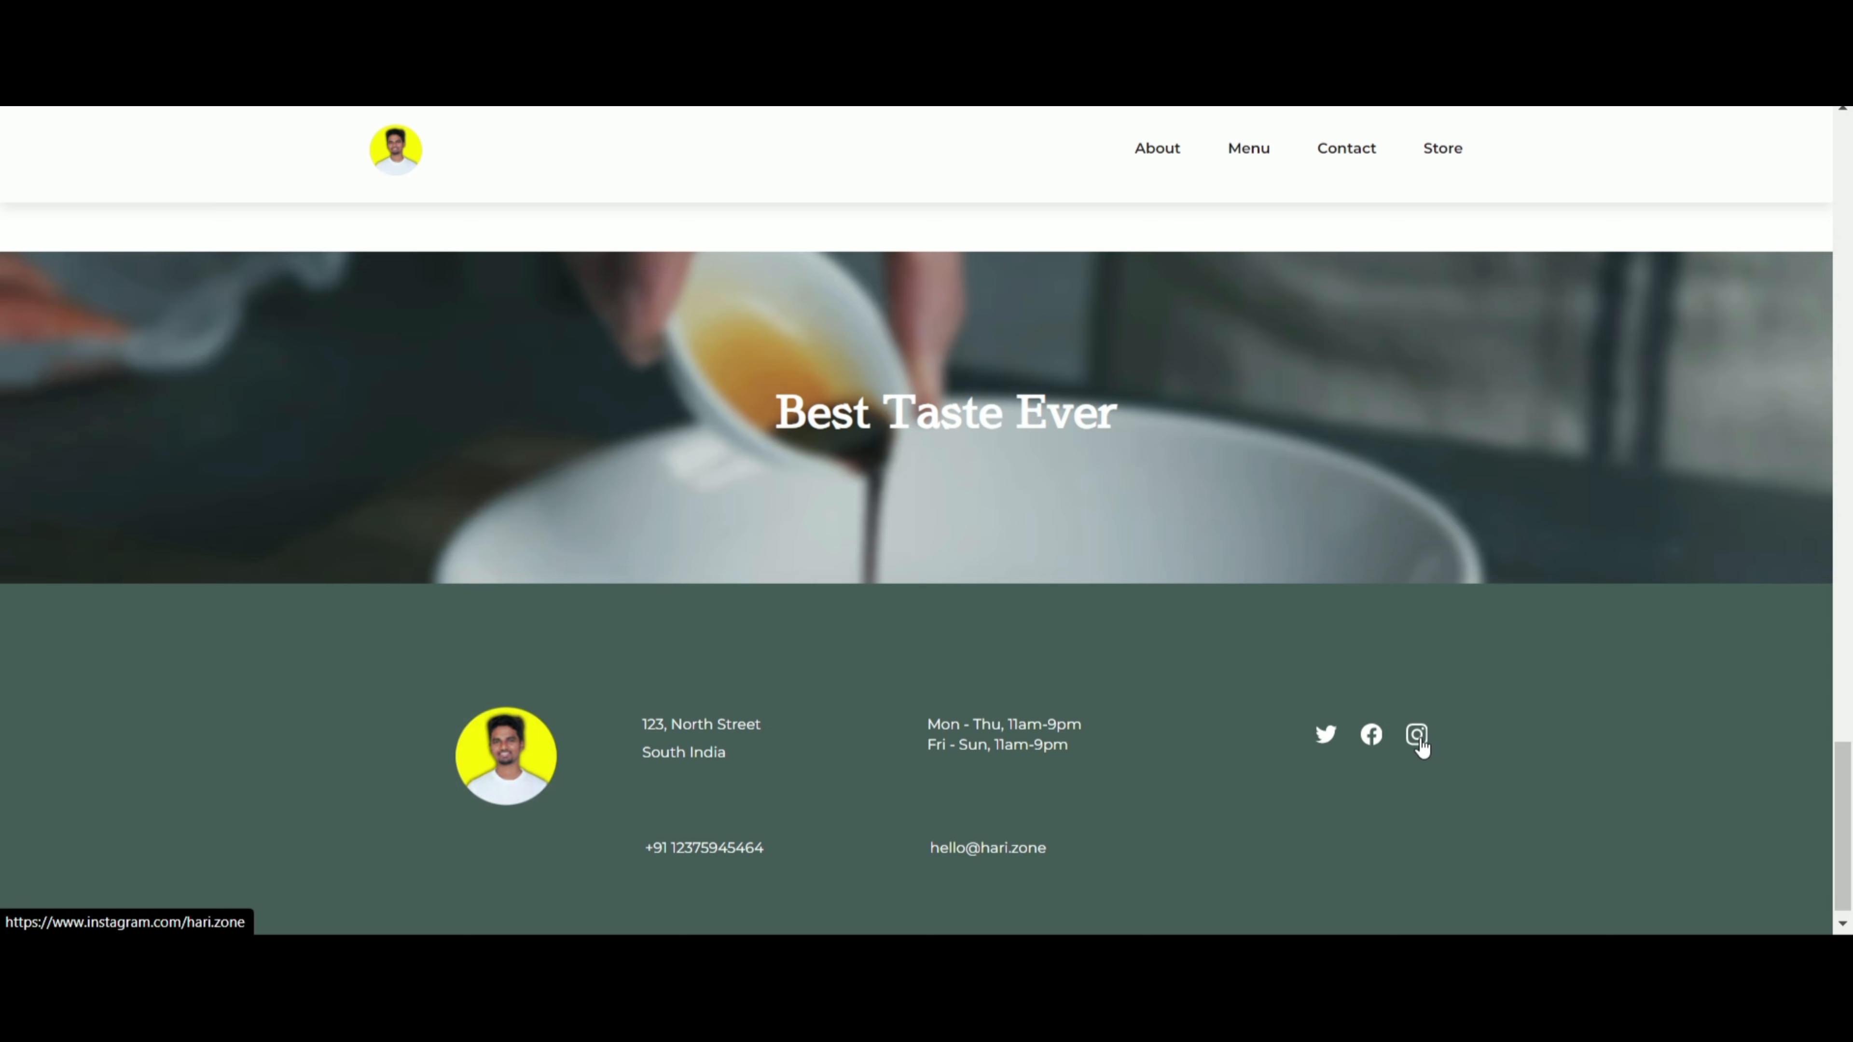
click(1419, 745)
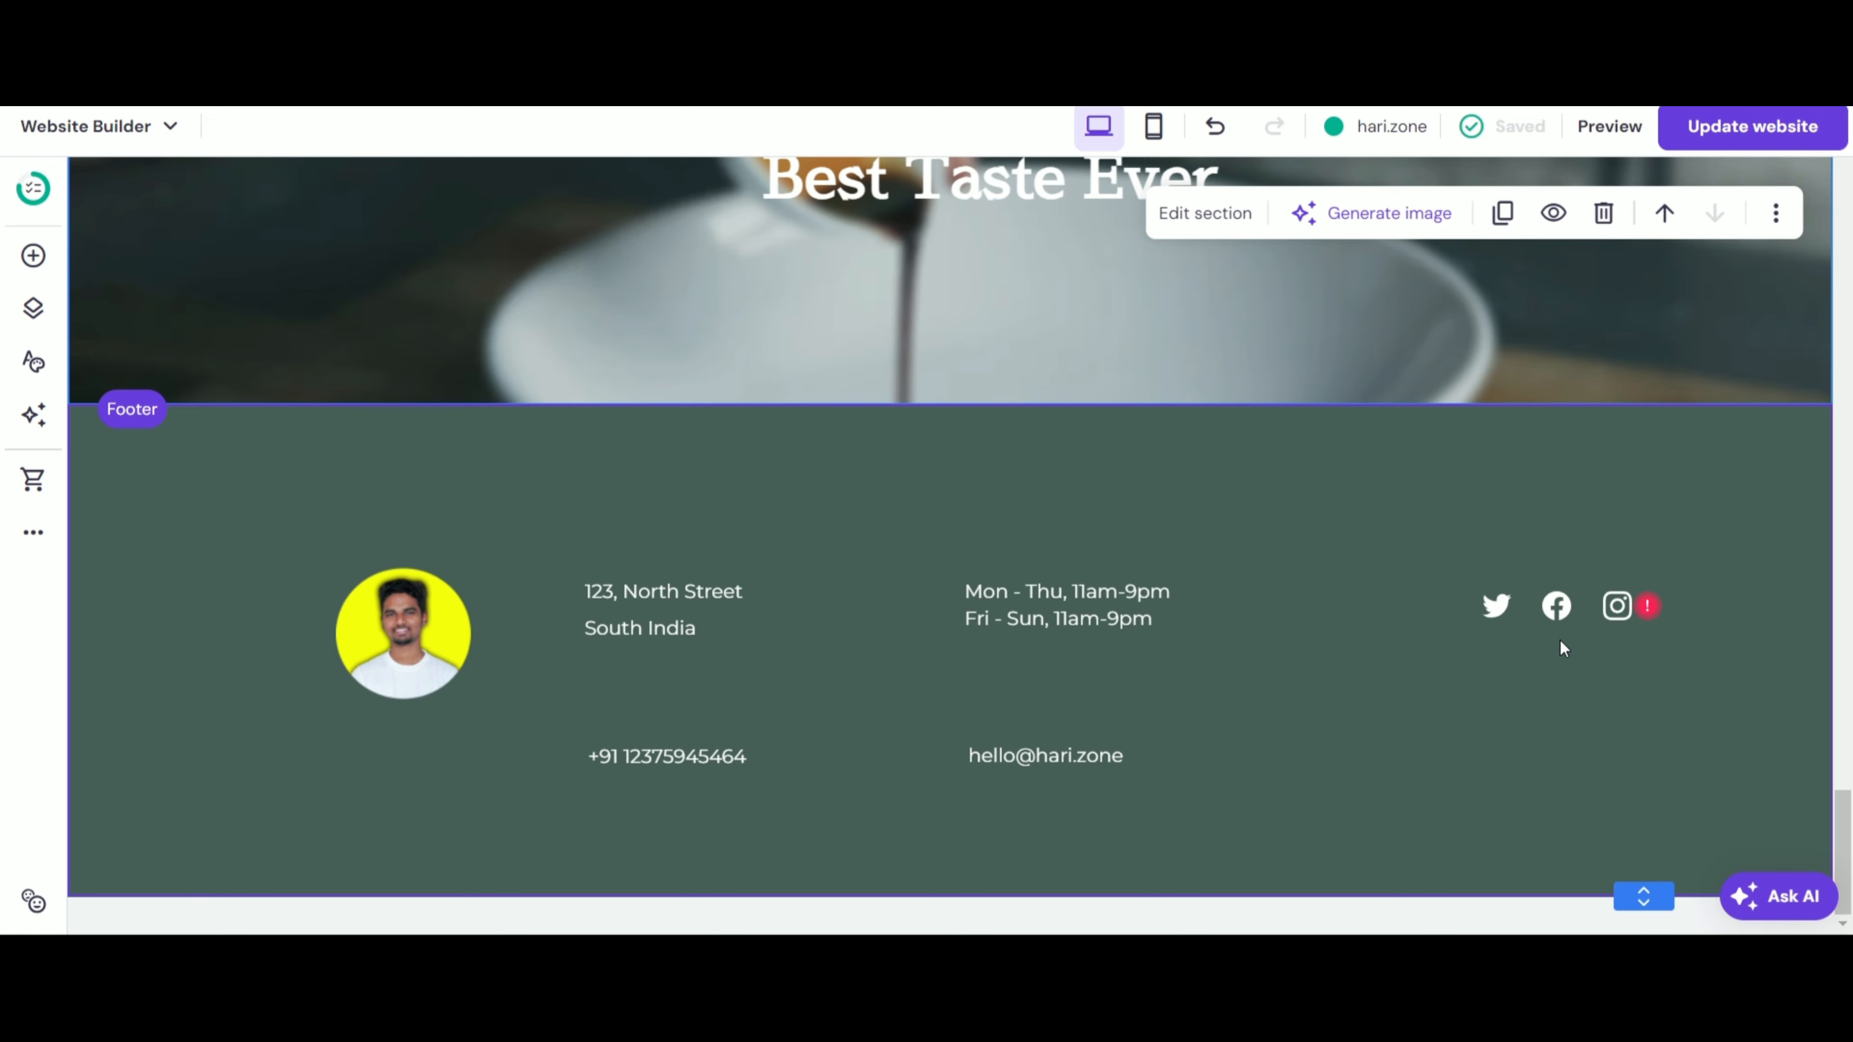
- Return to the start of the home page and open the website styles settings
drag(1843, 821, 1843, 183)
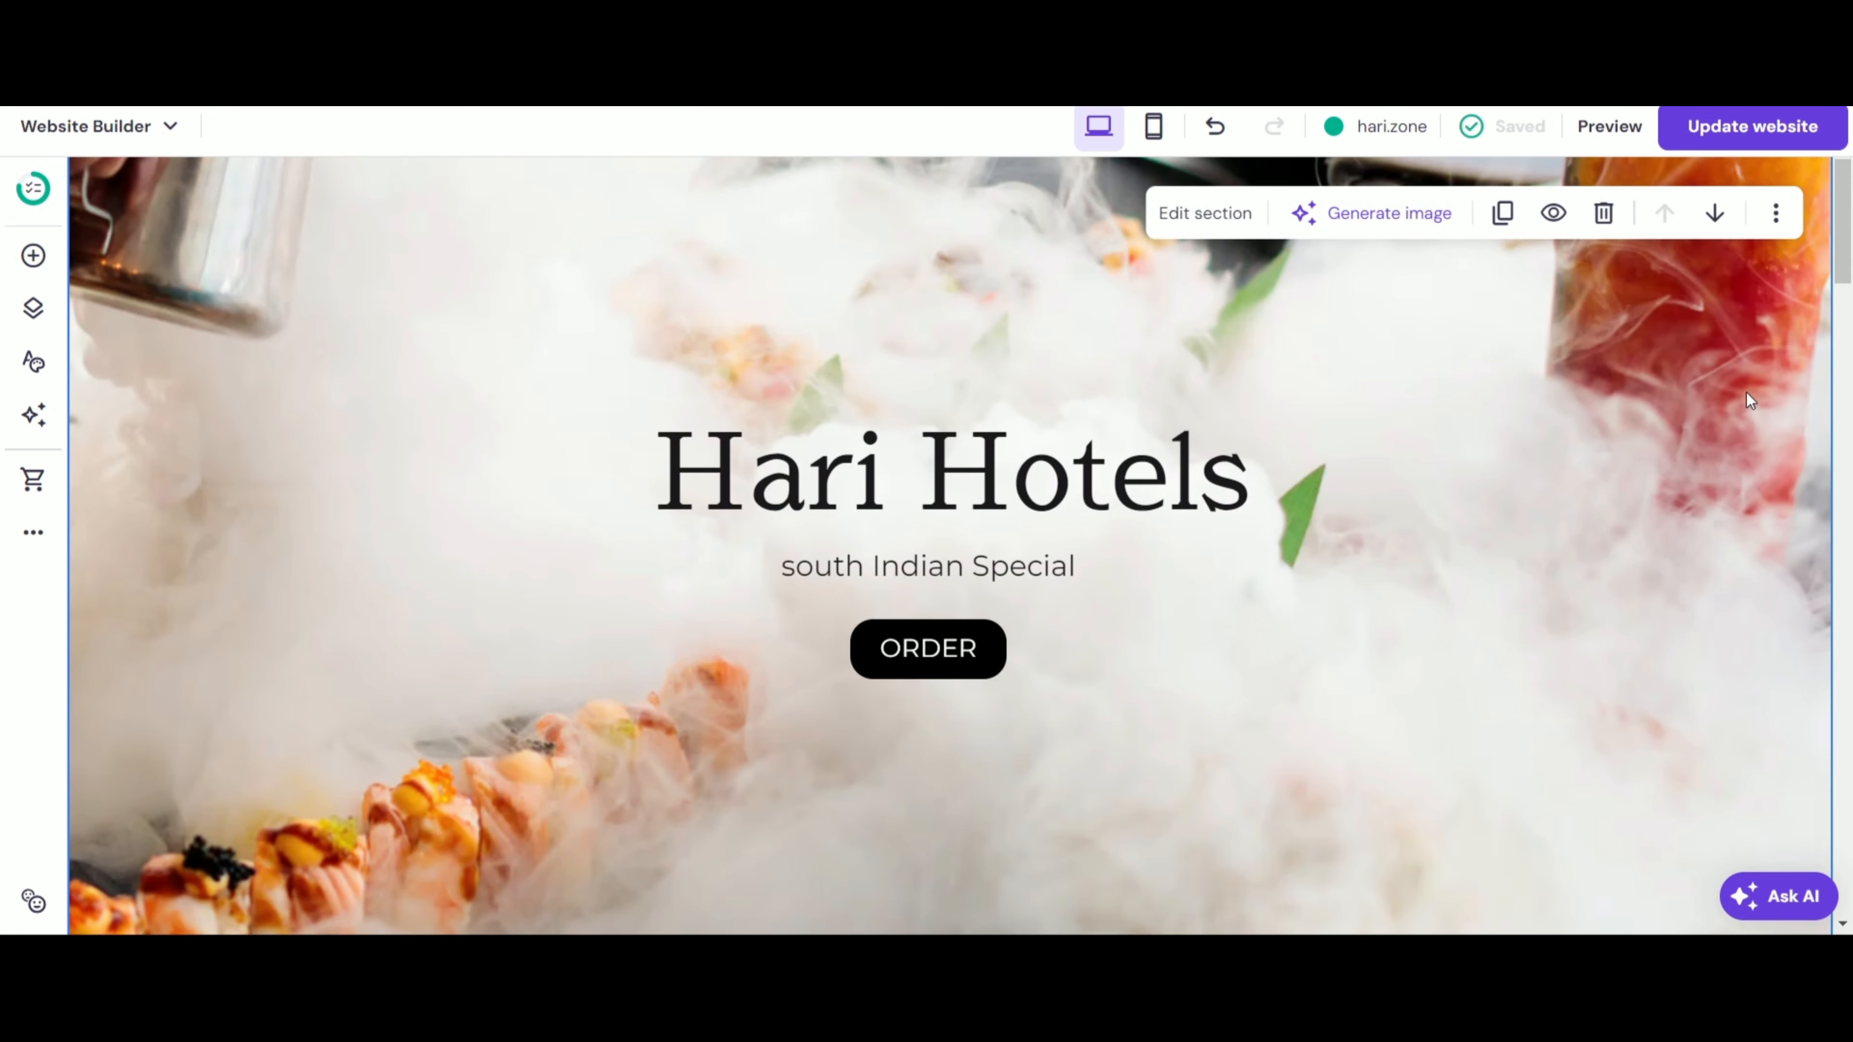
scroll(1746, 393, up, 4)
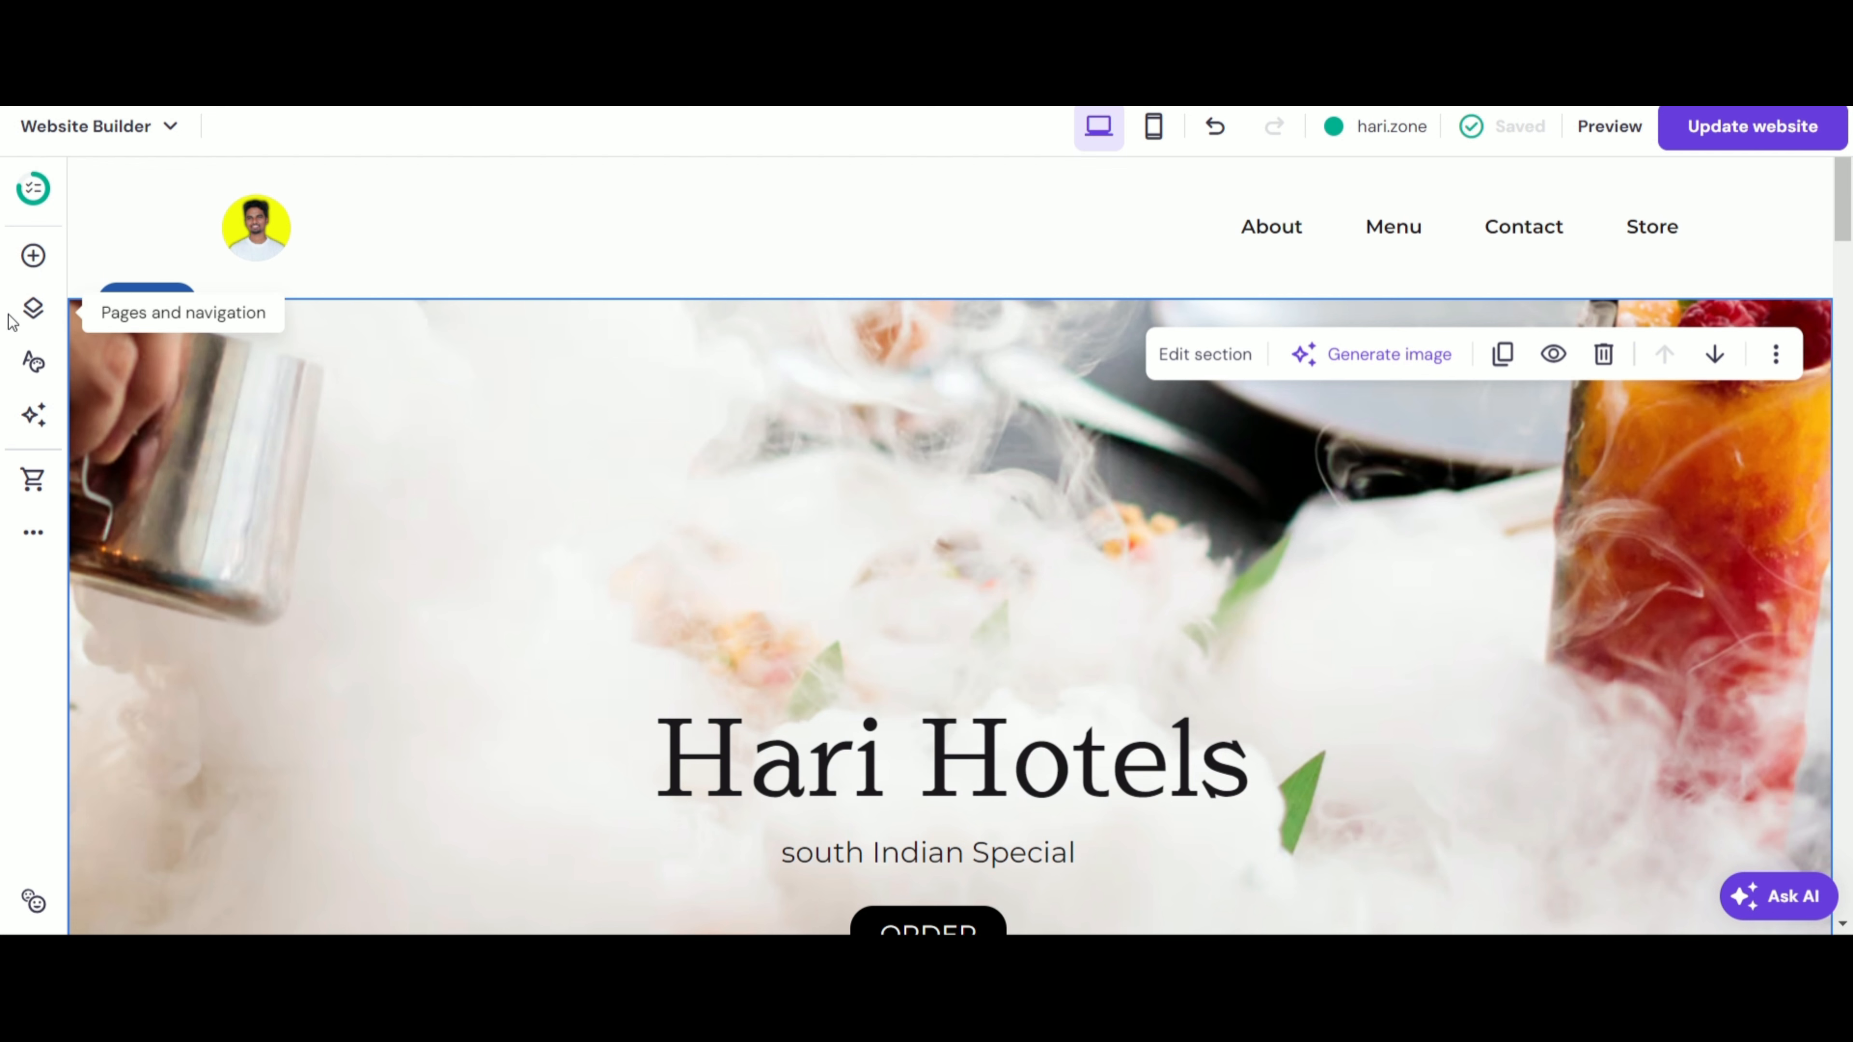
click(33, 321)
click(33, 362)
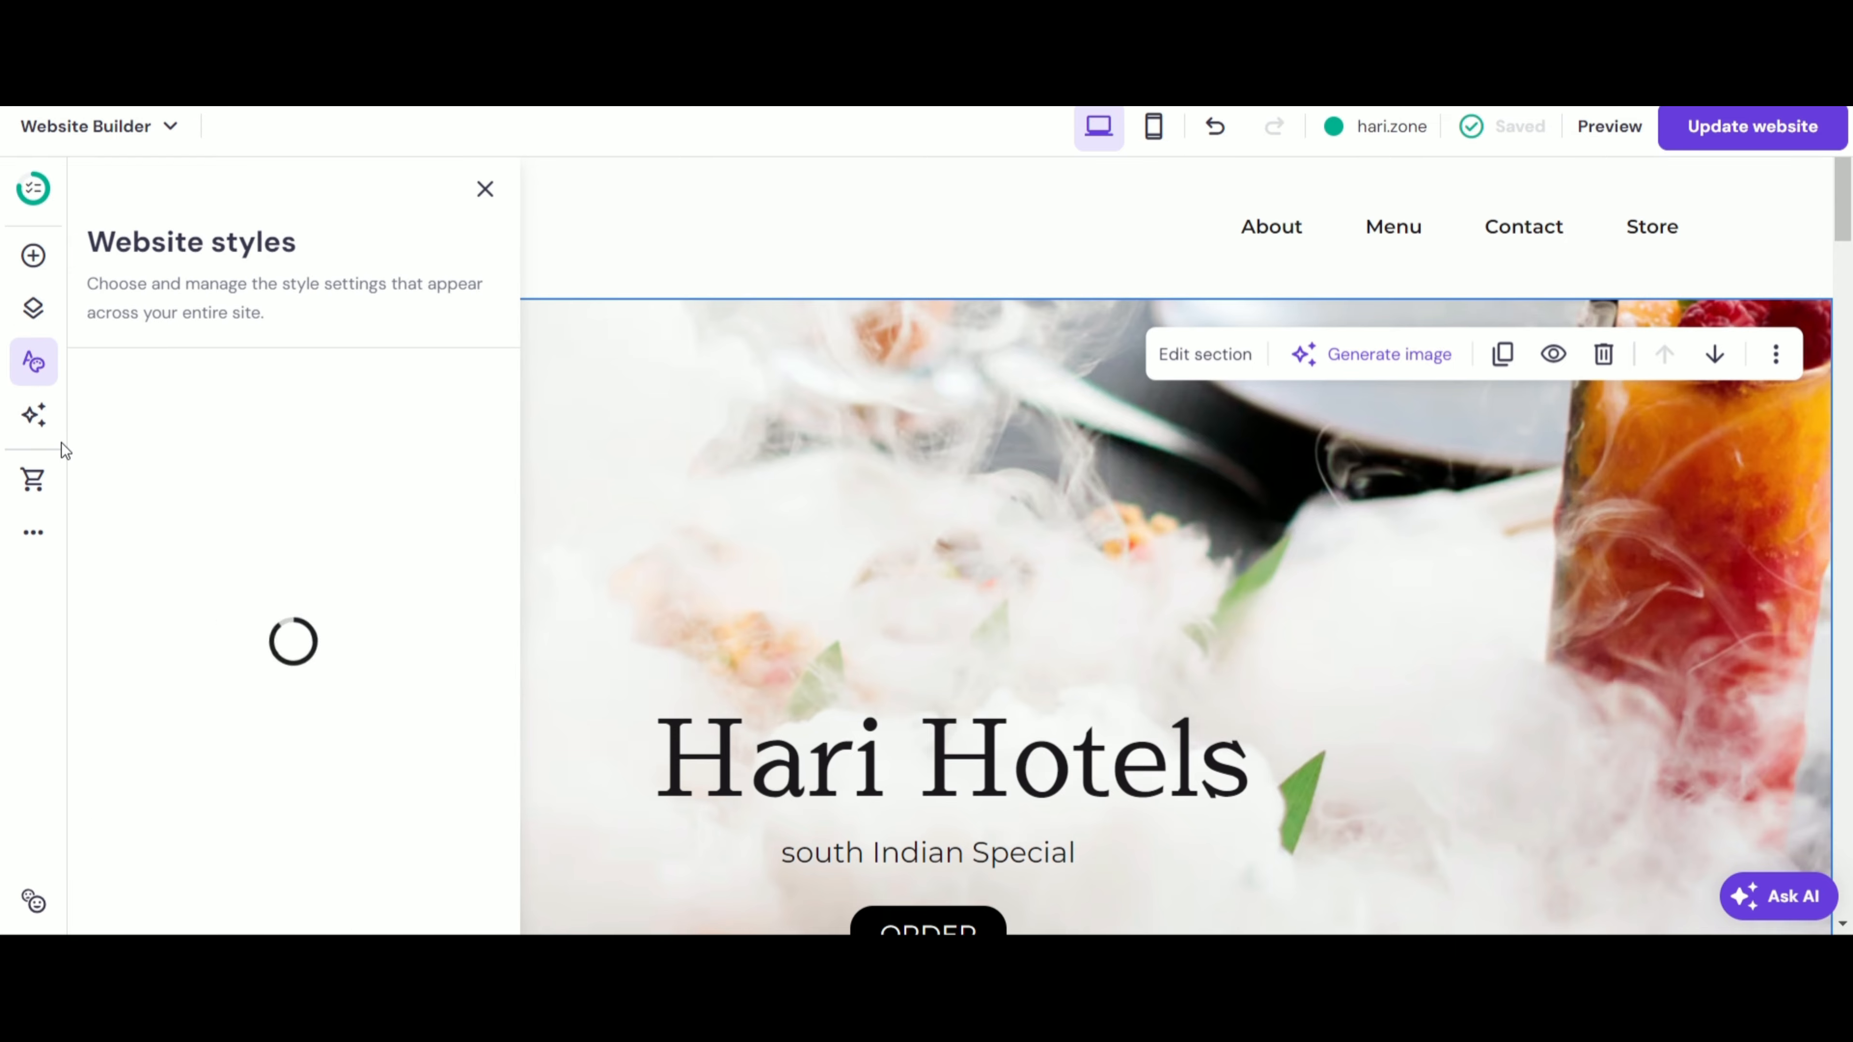